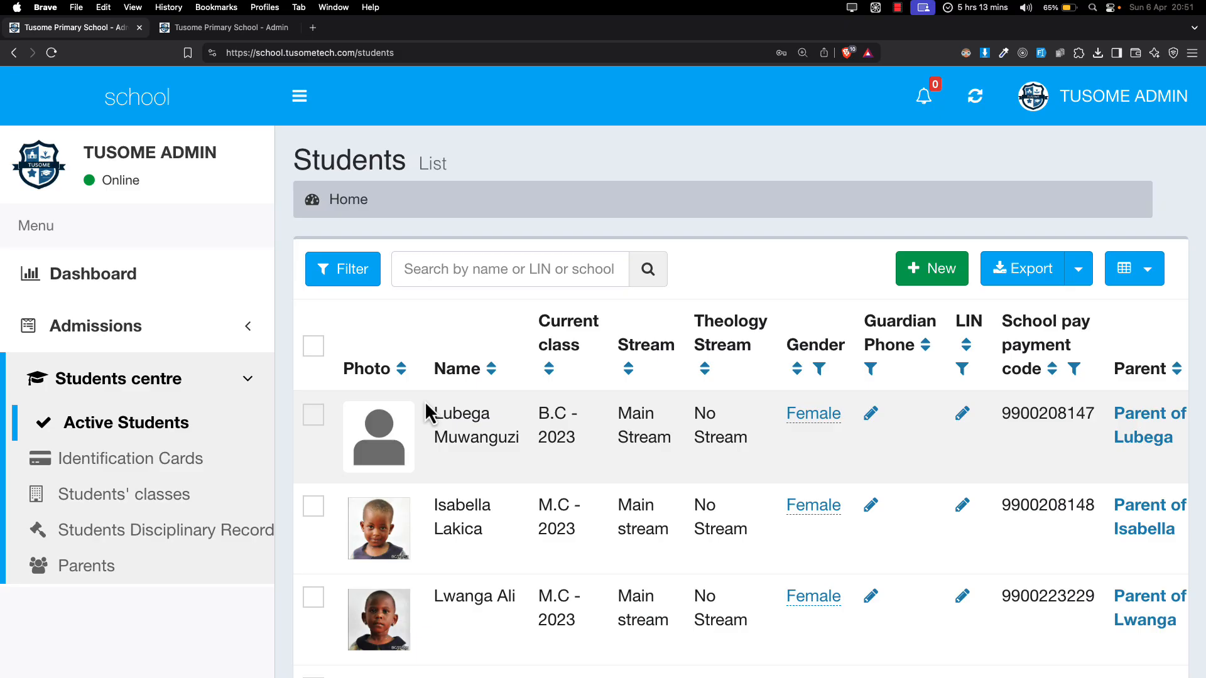
Set the status of the first student in the active students list to Pending and save the record.
{"action": "scroll", "coordinate": [565, 442], "scroll_direction": "right", "scroll_amount": 5}
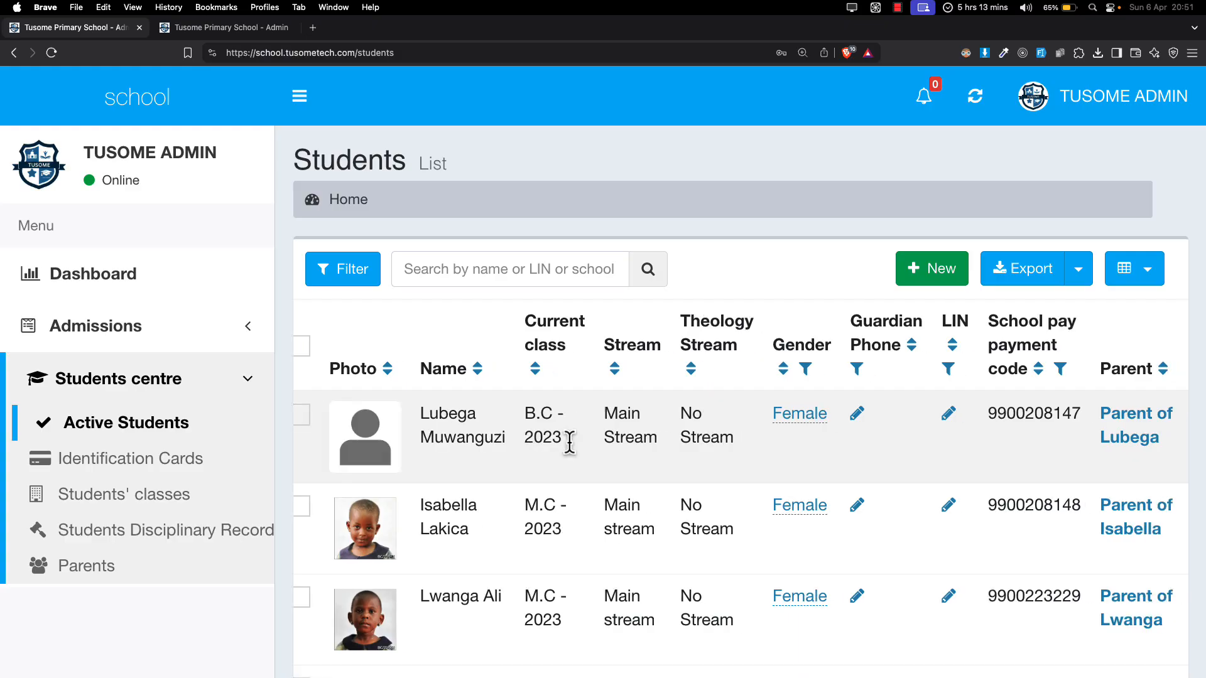
{"action": "left_click", "coordinate": [1141, 414]}
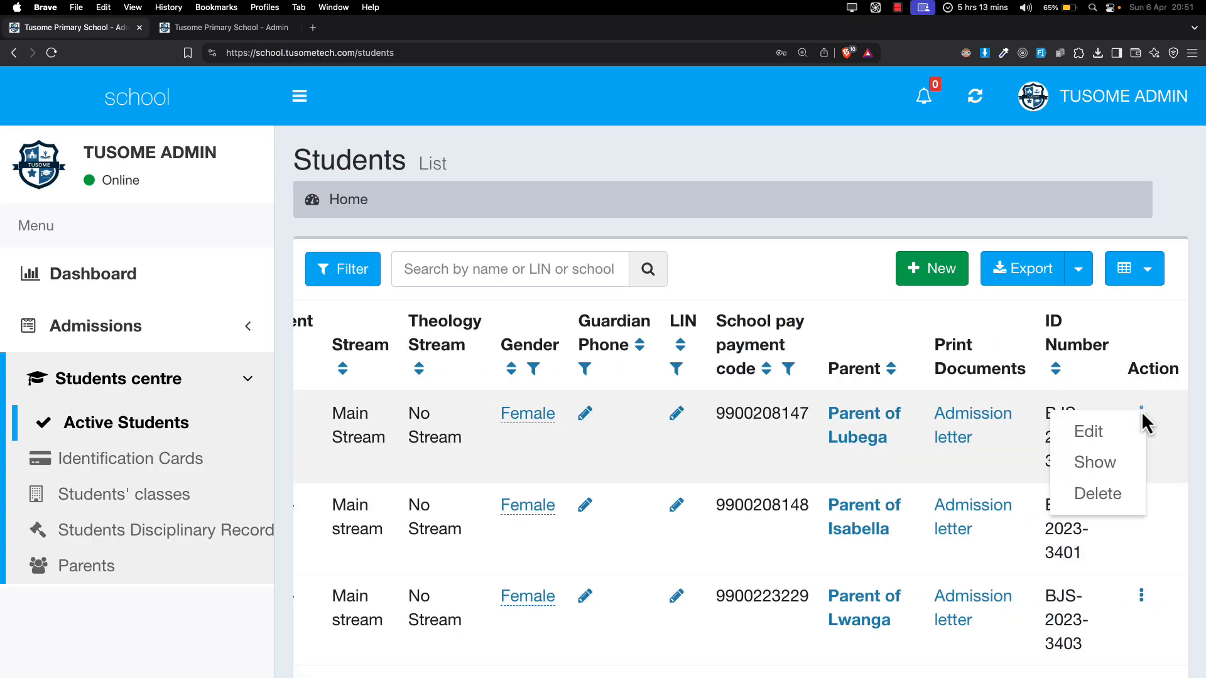
{"action": "left_click", "coordinate": [1123, 435]}
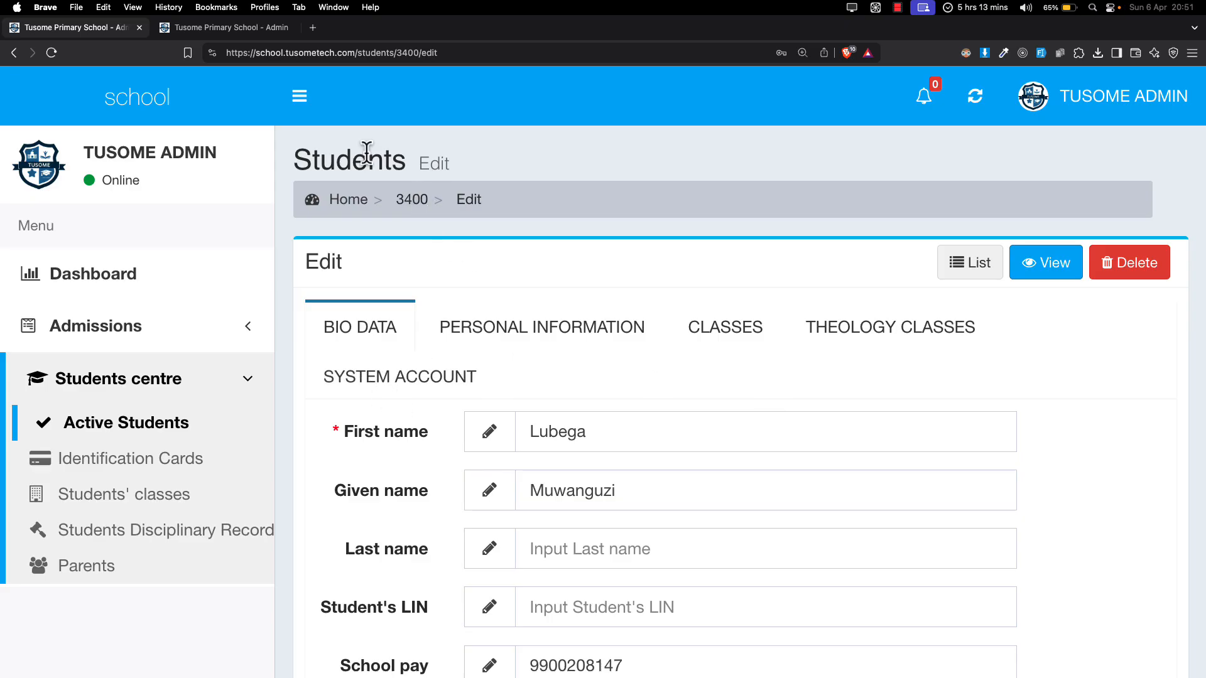
{"action": "scroll", "coordinate": [477, 452], "scroll_direction": "down", "scroll_amount": 15}
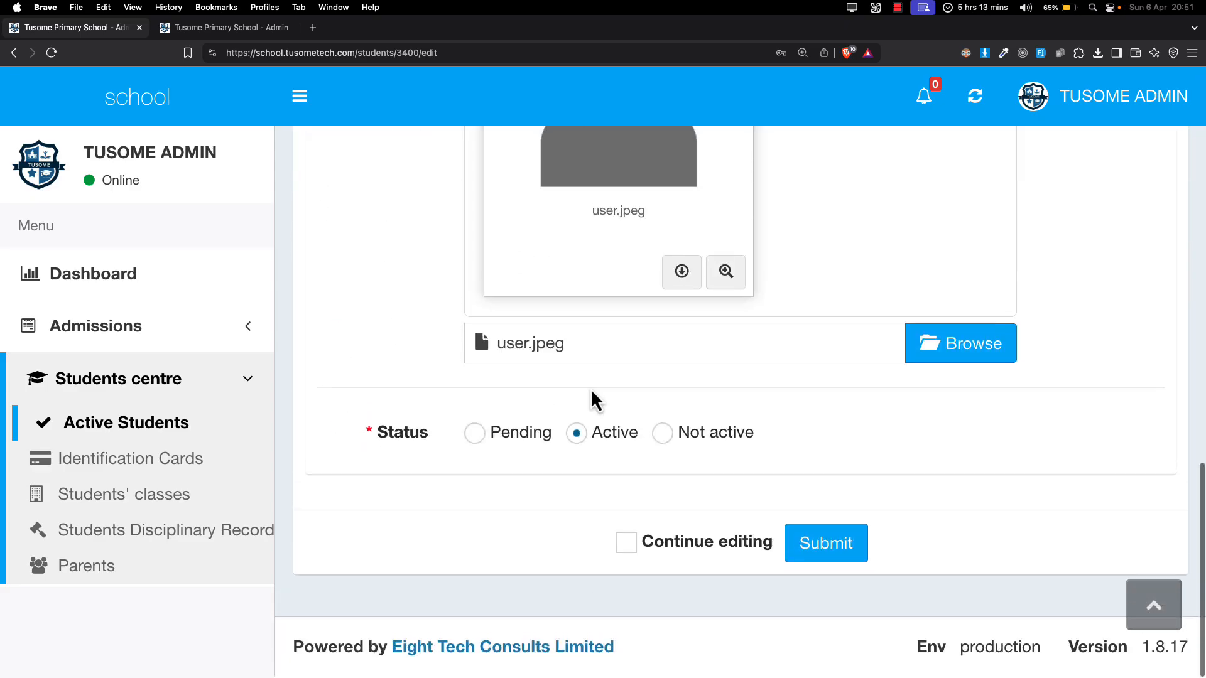
{"action": "left_click", "coordinate": [501, 440]}
{"action": "left_click", "coordinate": [827, 542]}
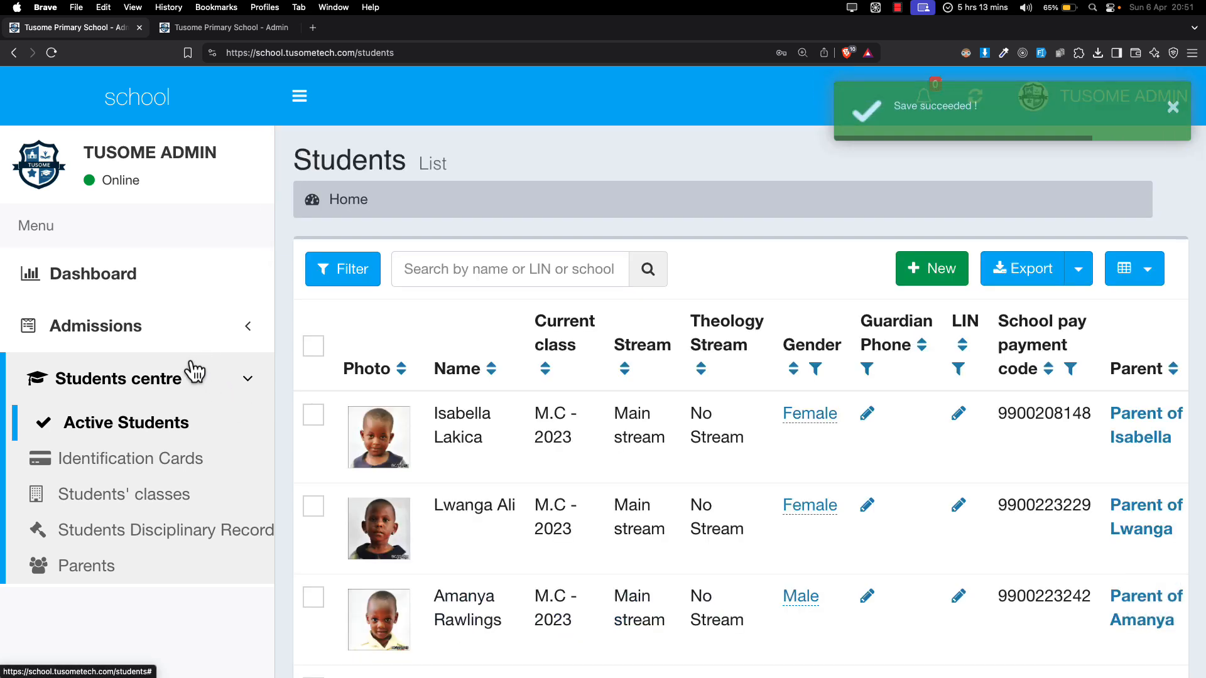
Check the admitted students list for the pending student and read the total student count on the dashboard.
{"action": "left_click", "coordinate": [188, 338]}
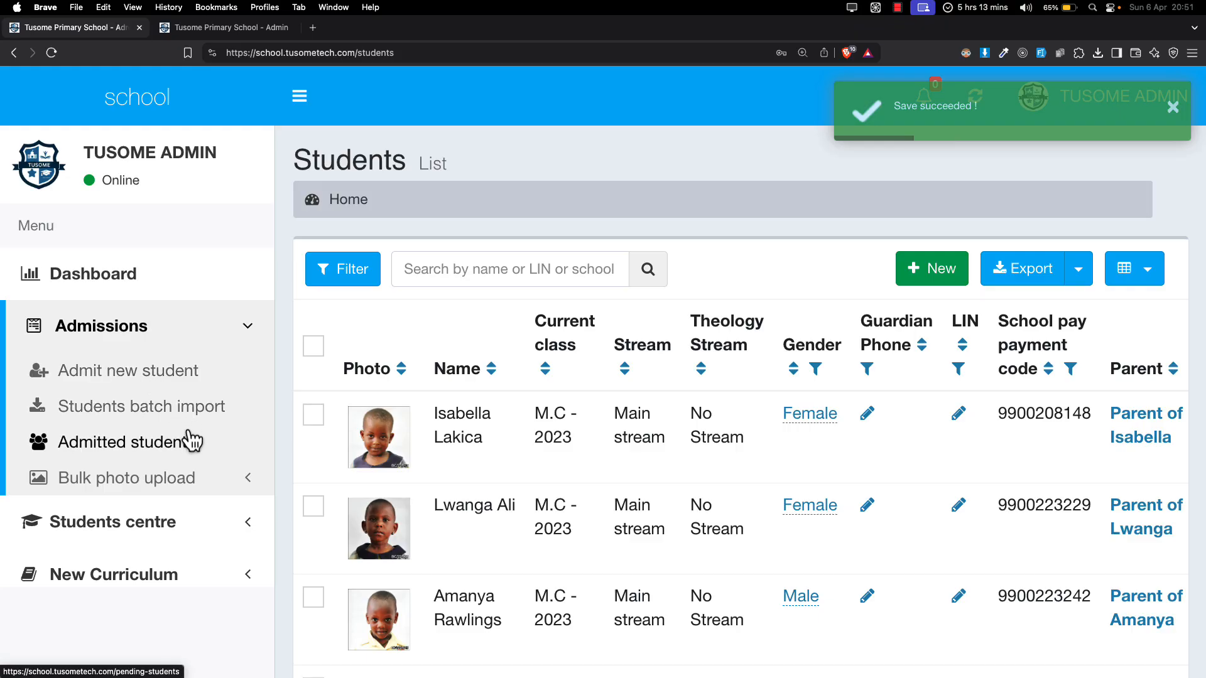
{"action": "left_click", "coordinate": [157, 445]}
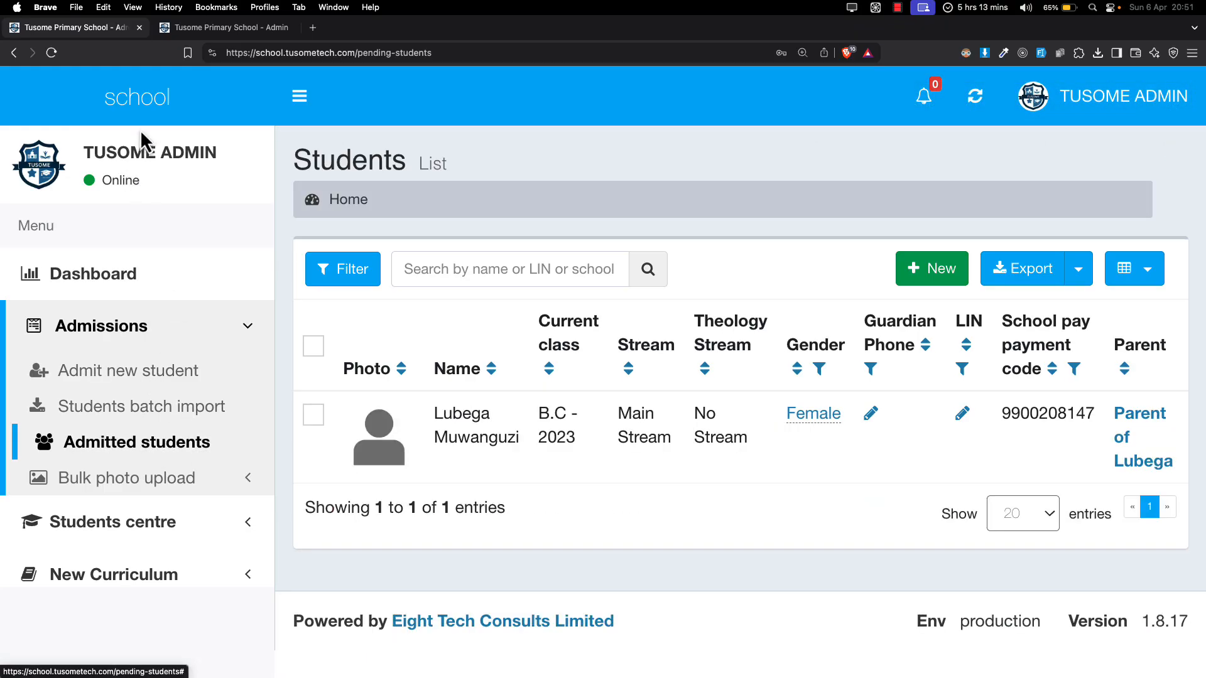
{"action": "left_click", "coordinate": [152, 114]}
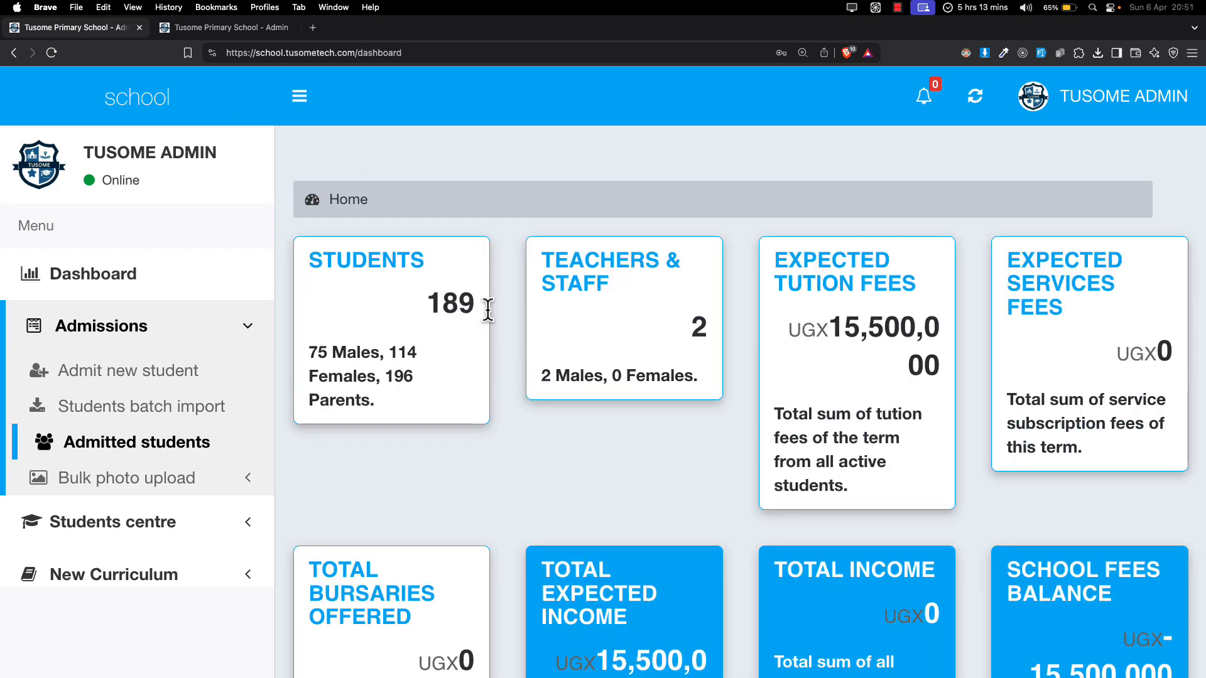
{"action": "left_click_drag", "start_coordinate": [487, 307], "coordinate": [429, 302]}
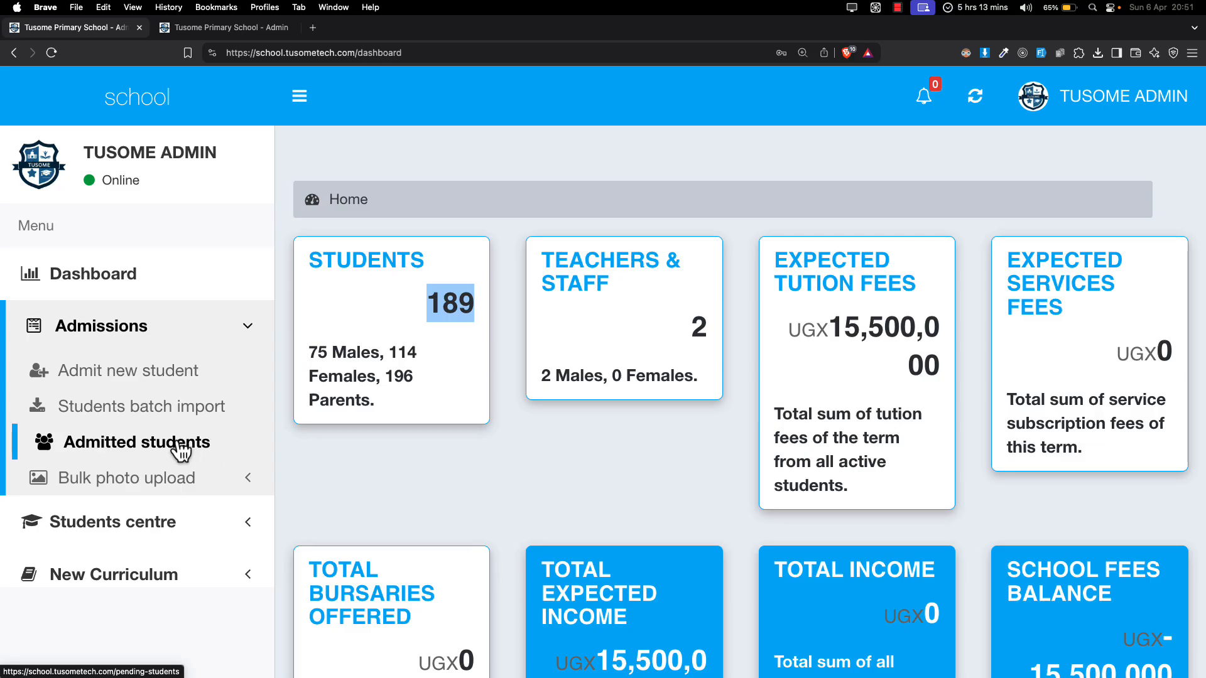
Open the pending student's record from the admitted students list, set the status to Active and save it.
{"action": "left_click", "coordinate": [154, 451]}
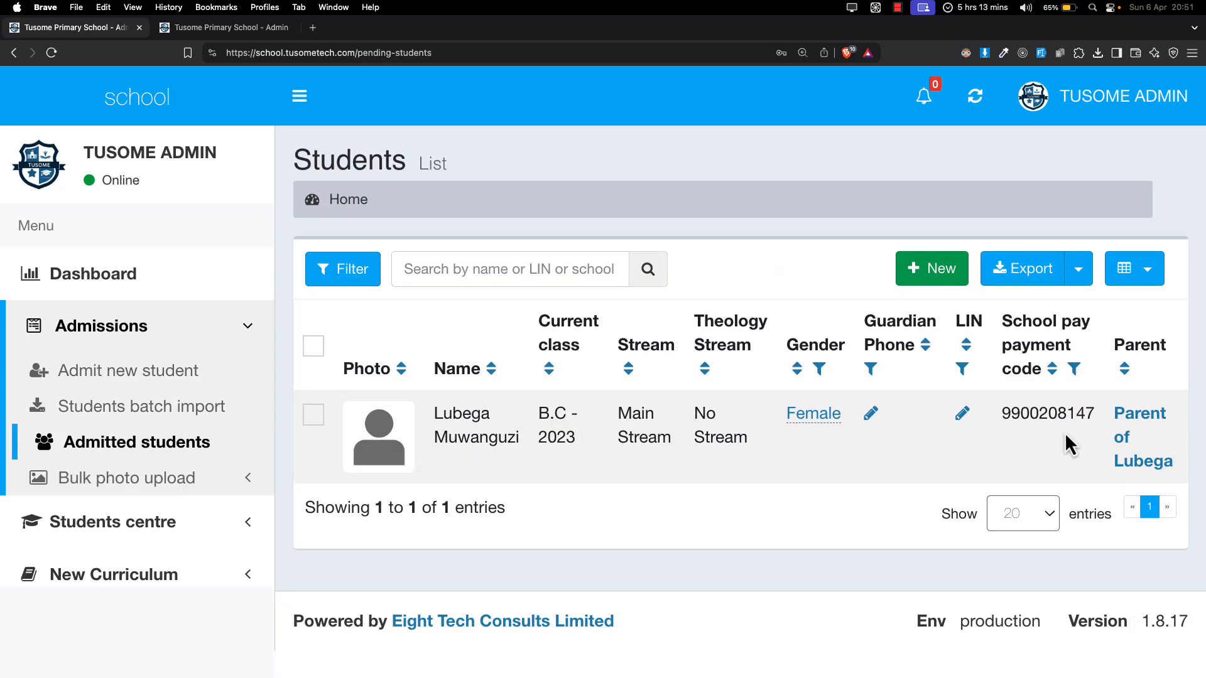
{"action": "scroll", "coordinate": [1127, 440], "scroll_direction": "right", "scroll_amount": 8}
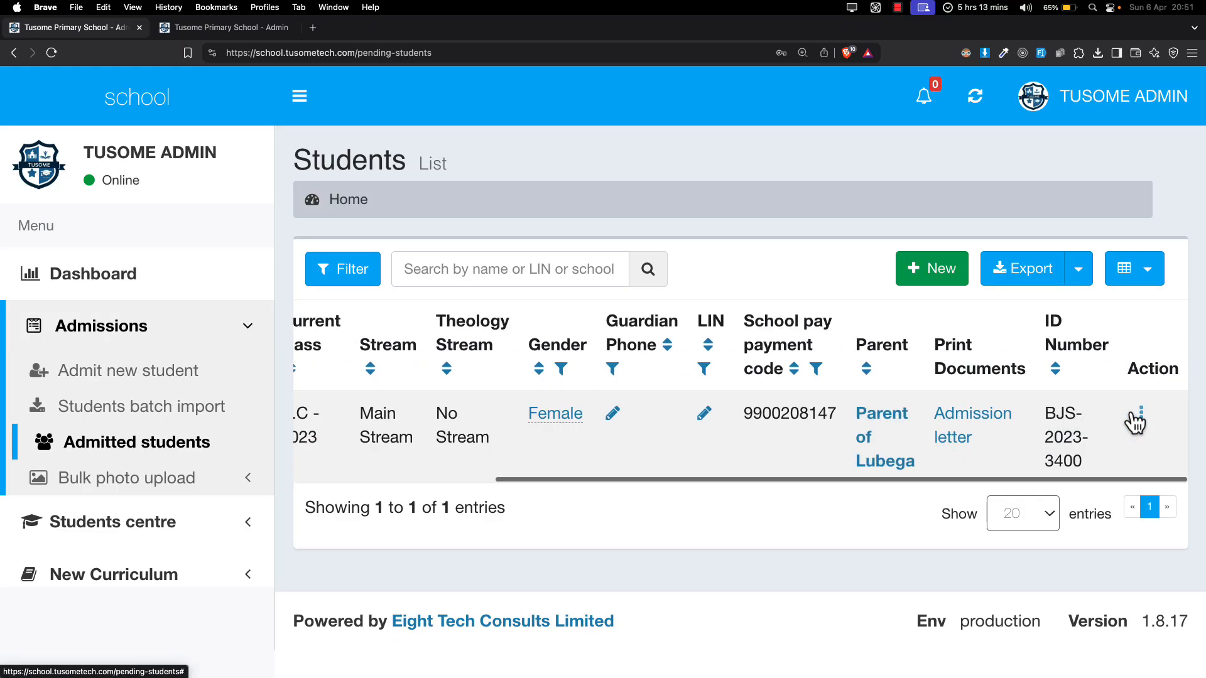
{"action": "left_click", "coordinate": [1137, 414]}
{"action": "left_click", "coordinate": [1132, 417]}
{"action": "left_click", "coordinate": [1142, 415]}
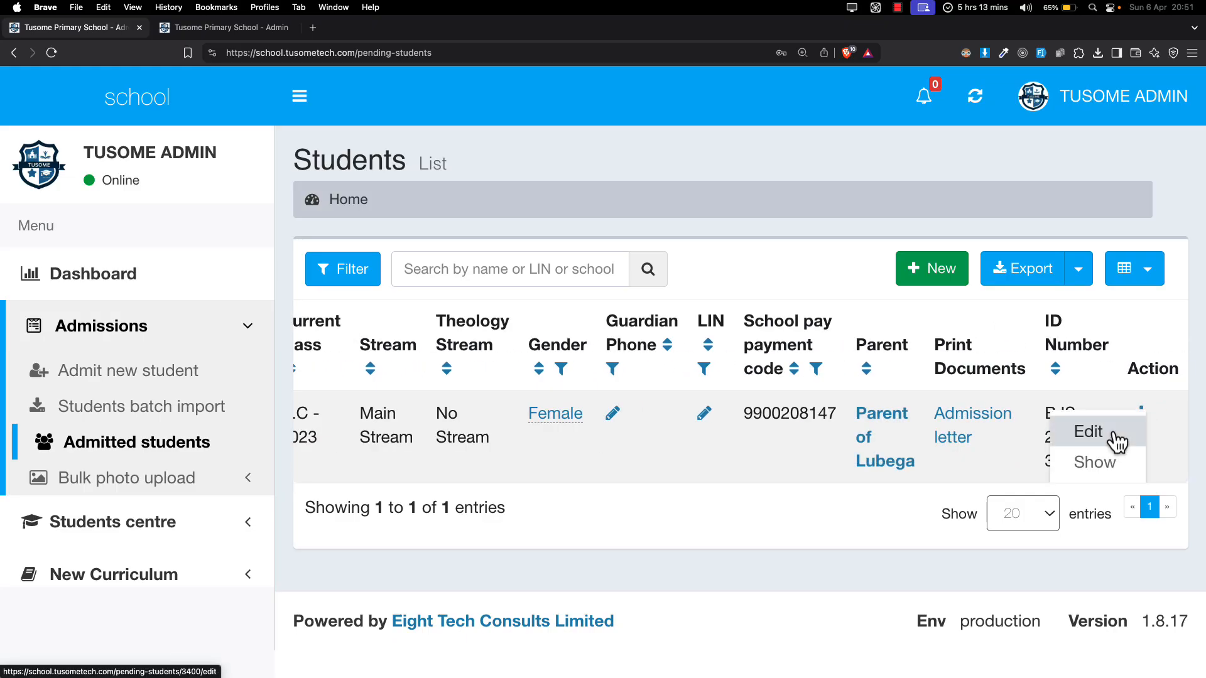
{"action": "left_click", "coordinate": [1114, 433]}
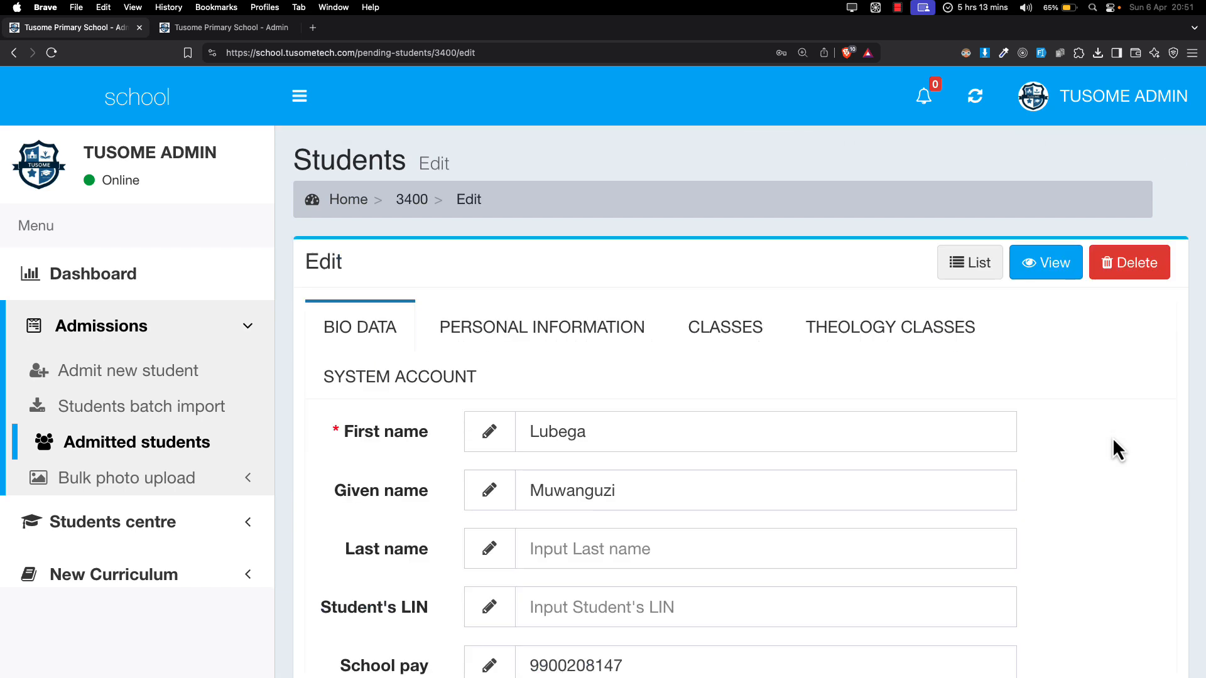
{"action": "scroll", "coordinate": [668, 595], "scroll_direction": "down", "scroll_amount": 20}
{"action": "left_click", "coordinate": [576, 433]}
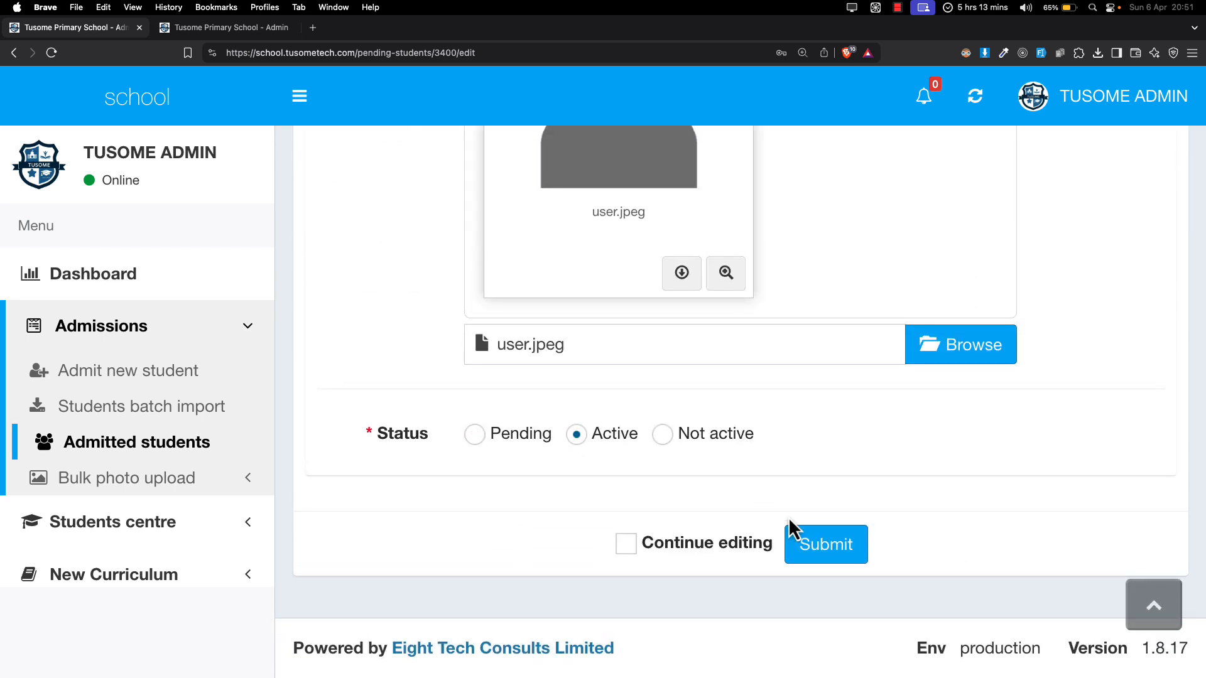
{"action": "left_click", "coordinate": [819, 544]}
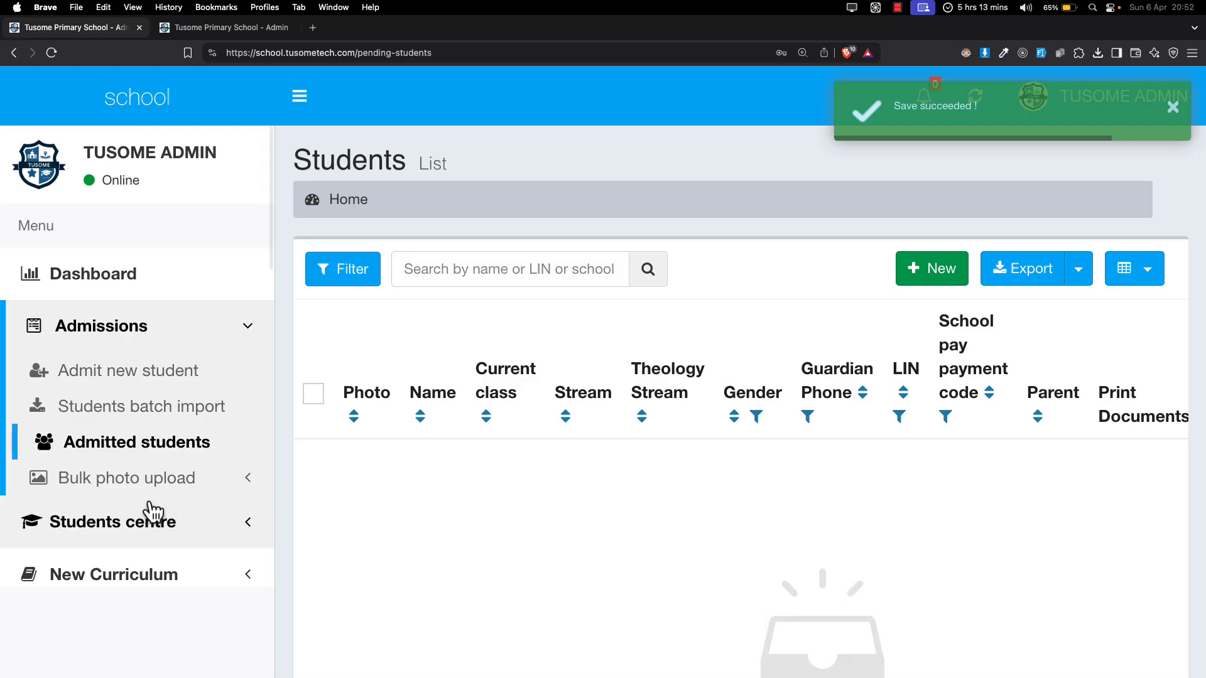
Check the active students list for the reactivated student and read the dashboard's total student count again.
{"action": "left_click", "coordinate": [140, 531]}
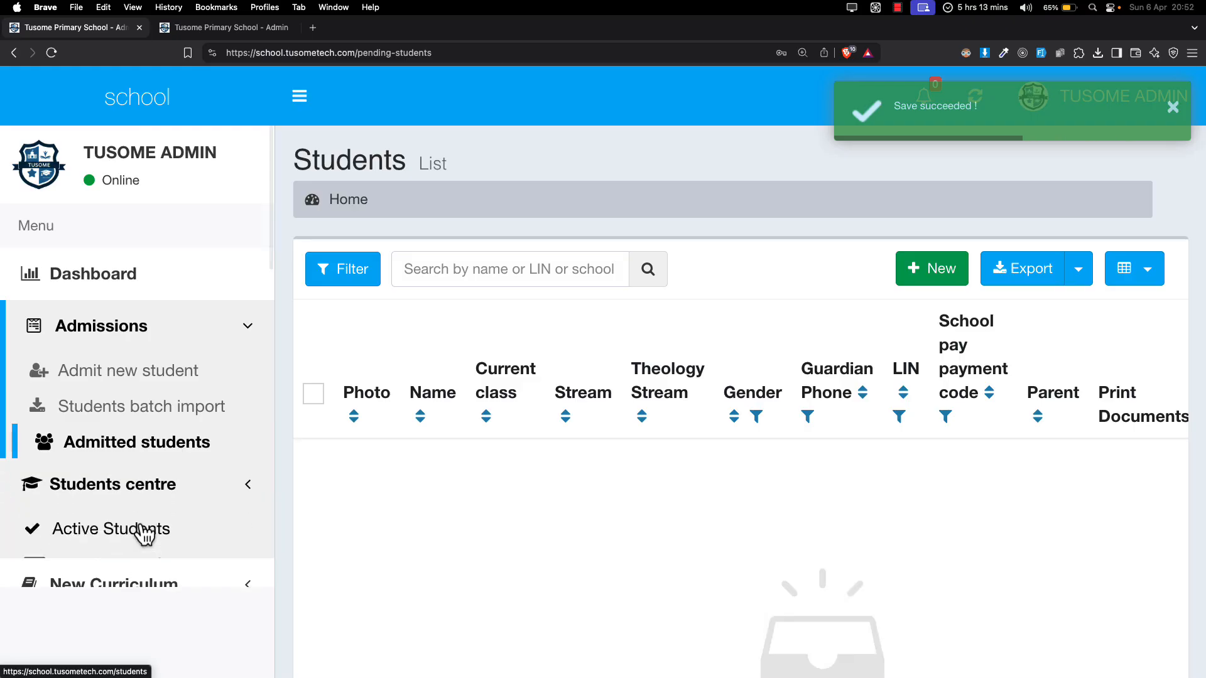
{"action": "left_click", "coordinate": [110, 427]}
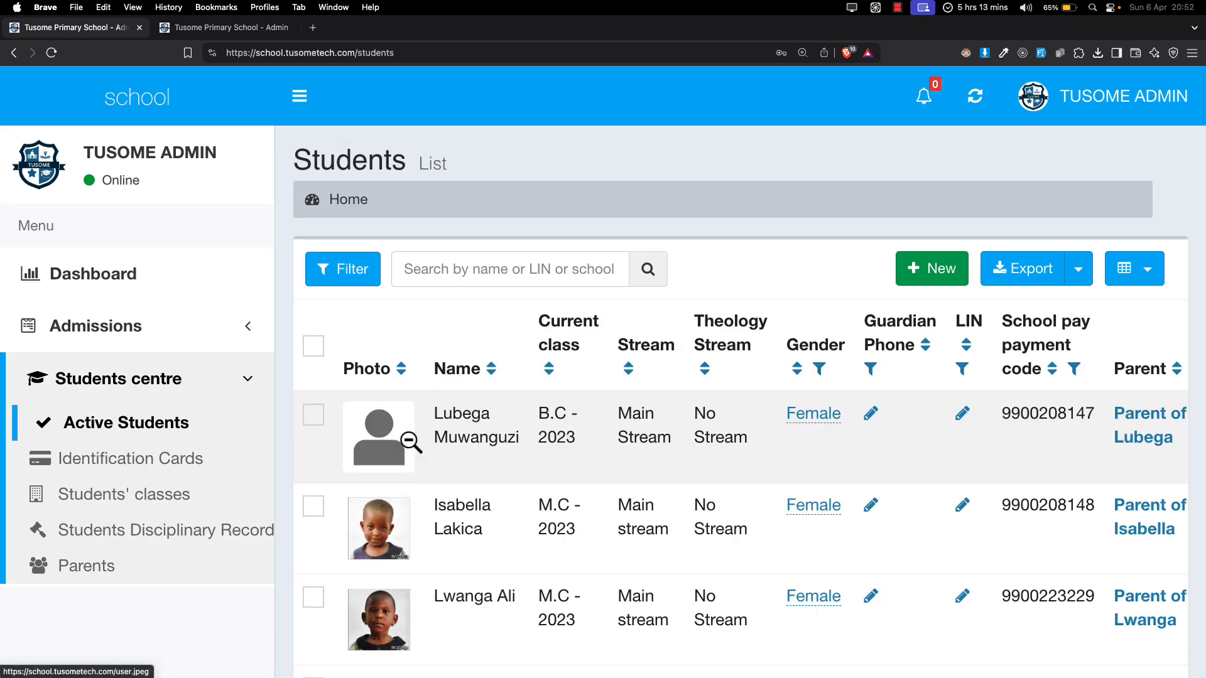
{"action": "left_click", "coordinate": [379, 433]}
{"action": "left_click", "coordinate": [390, 438]}
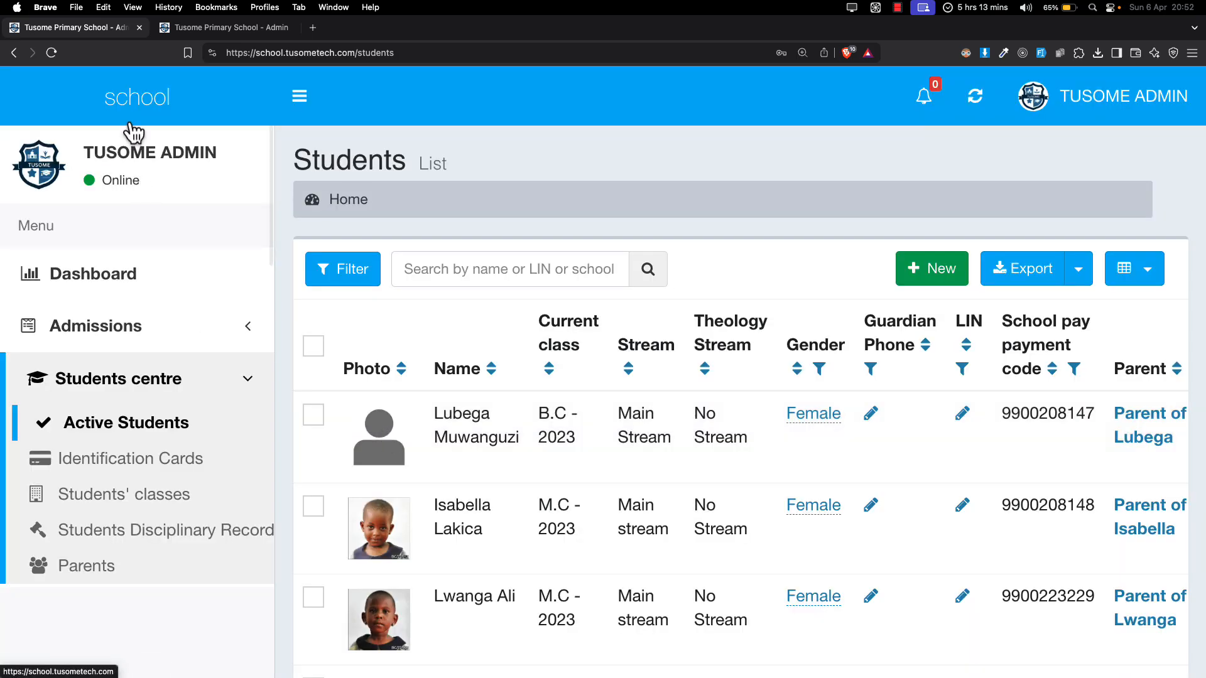
{"action": "left_click", "coordinate": [131, 117]}
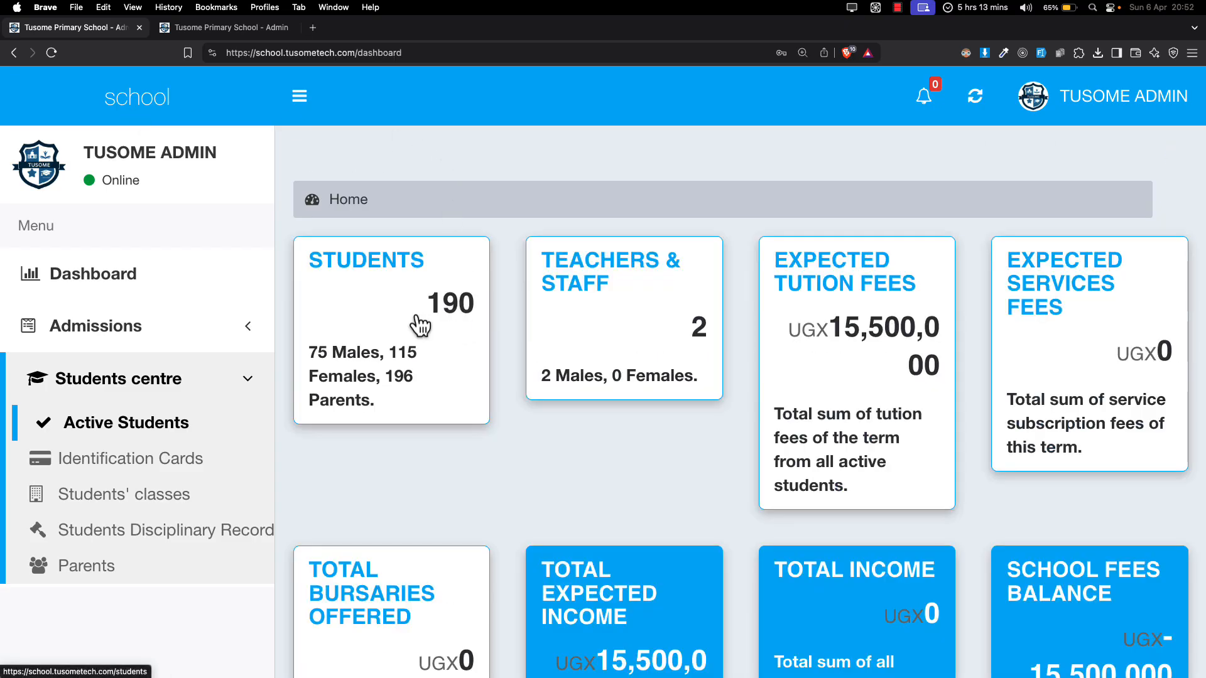
{"action": "double_click", "coordinate": [449, 296]}
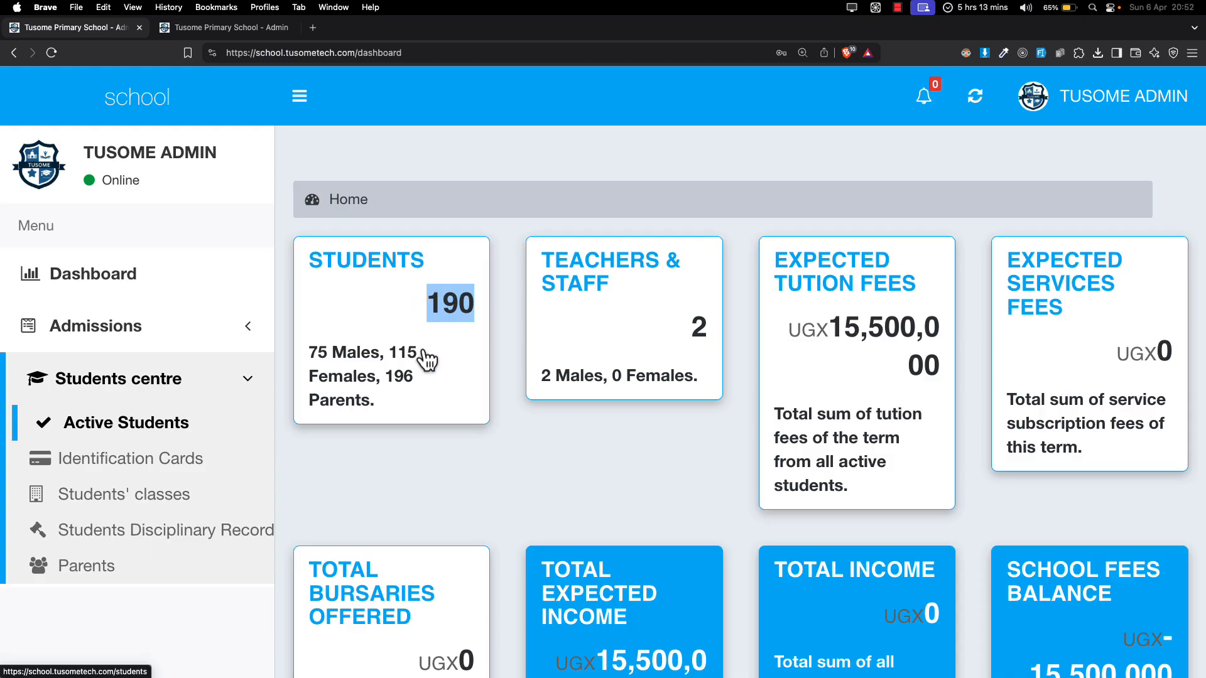
Edit the first student in the active students list, set the status to Not active and save the record.
{"action": "left_click", "coordinate": [134, 433]}
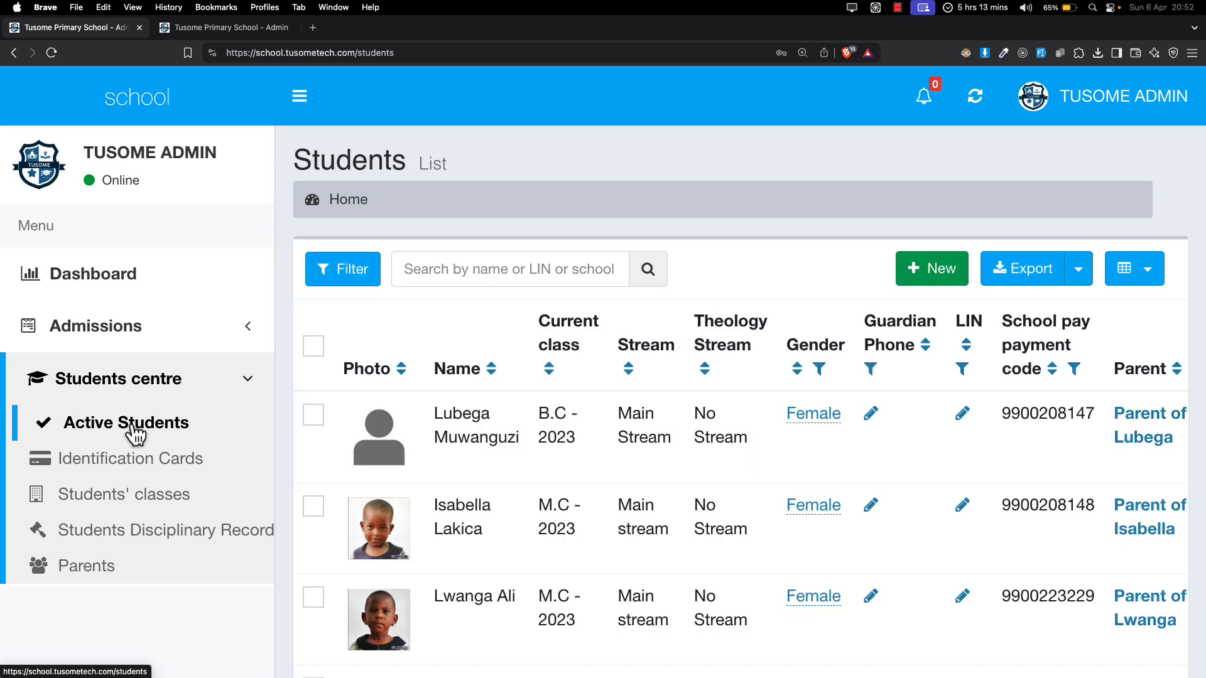
{"action": "scroll", "coordinate": [519, 641], "scroll_direction": "right", "scroll_amount": 3}
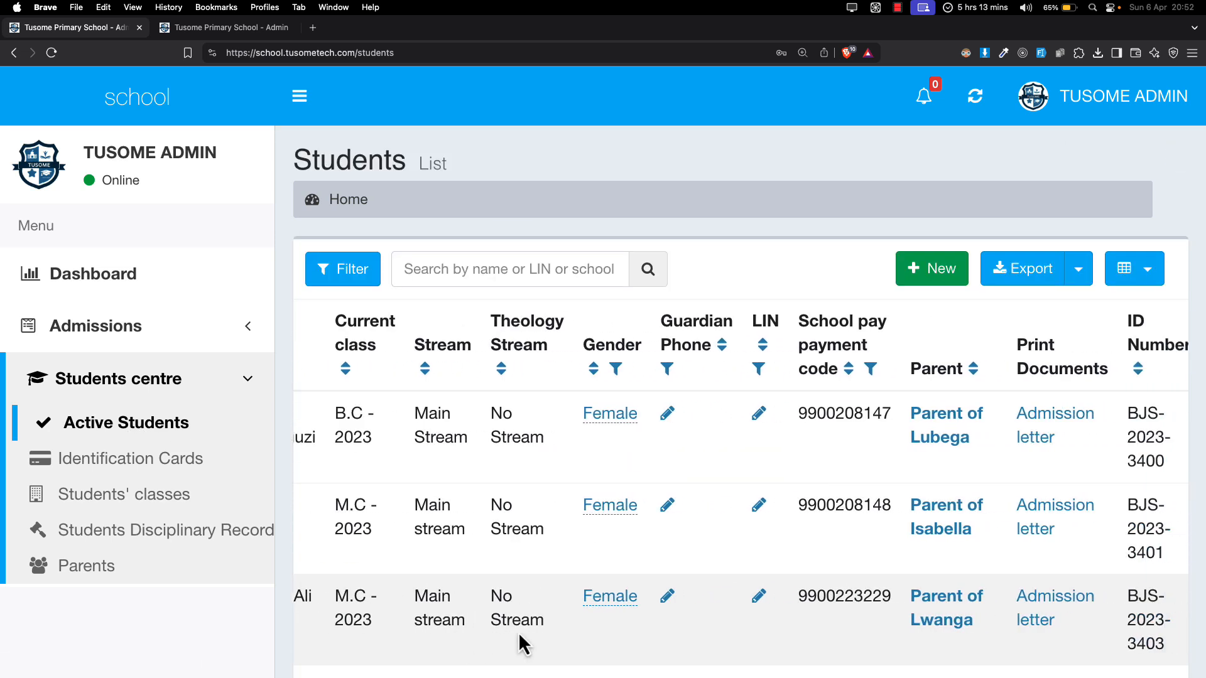
{"action": "scroll", "coordinate": [826, 466], "scroll_direction": "right", "scroll_amount": 2}
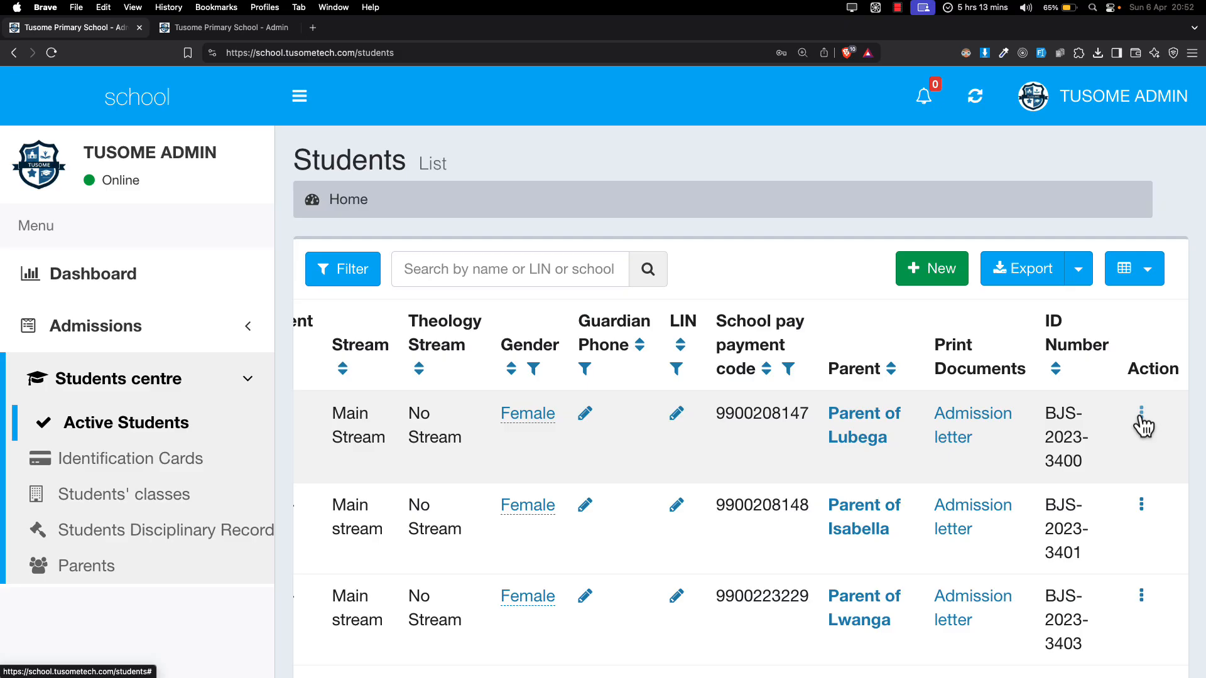
{"action": "left_click", "coordinate": [1140, 416]}
{"action": "left_click", "coordinate": [1130, 431]}
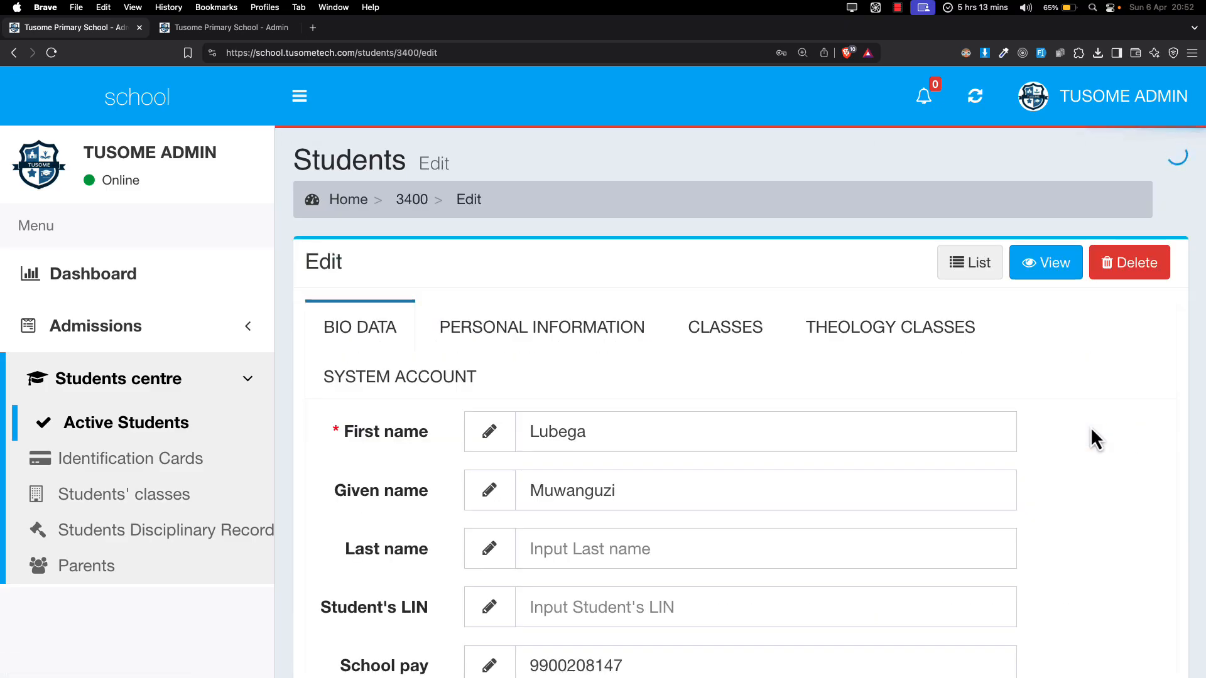
{"action": "scroll", "coordinate": [631, 465], "scroll_direction": "down", "scroll_amount": 10}
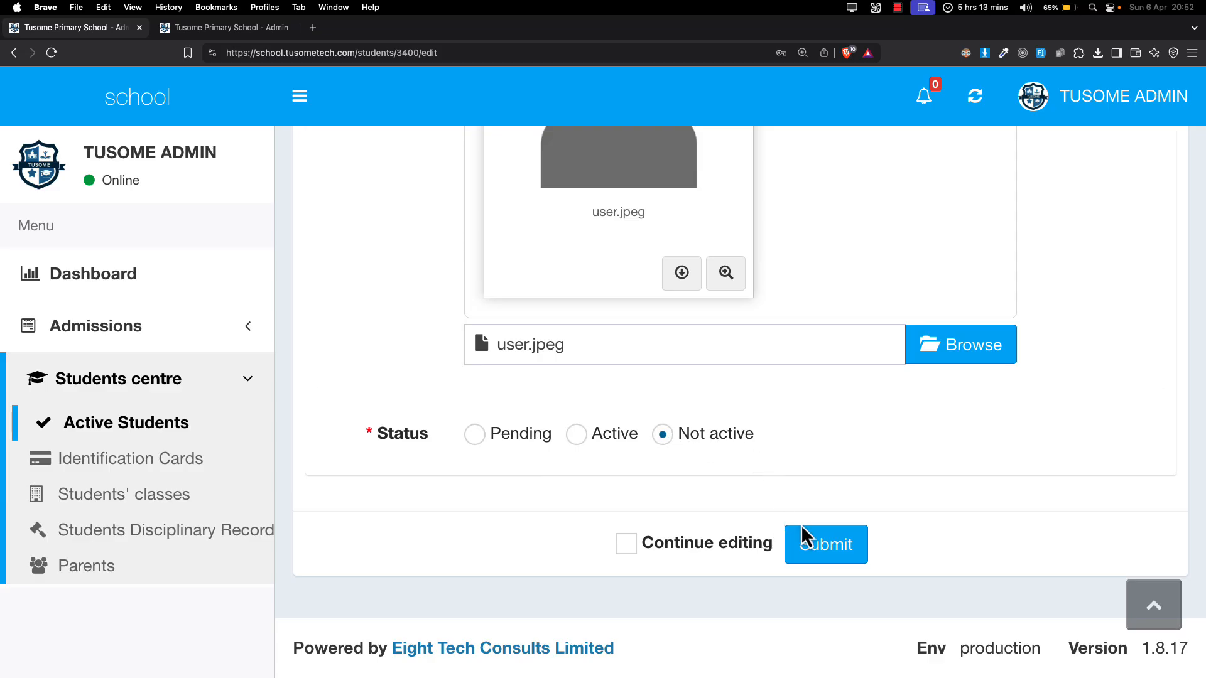
{"action": "left_click", "coordinate": [818, 535]}
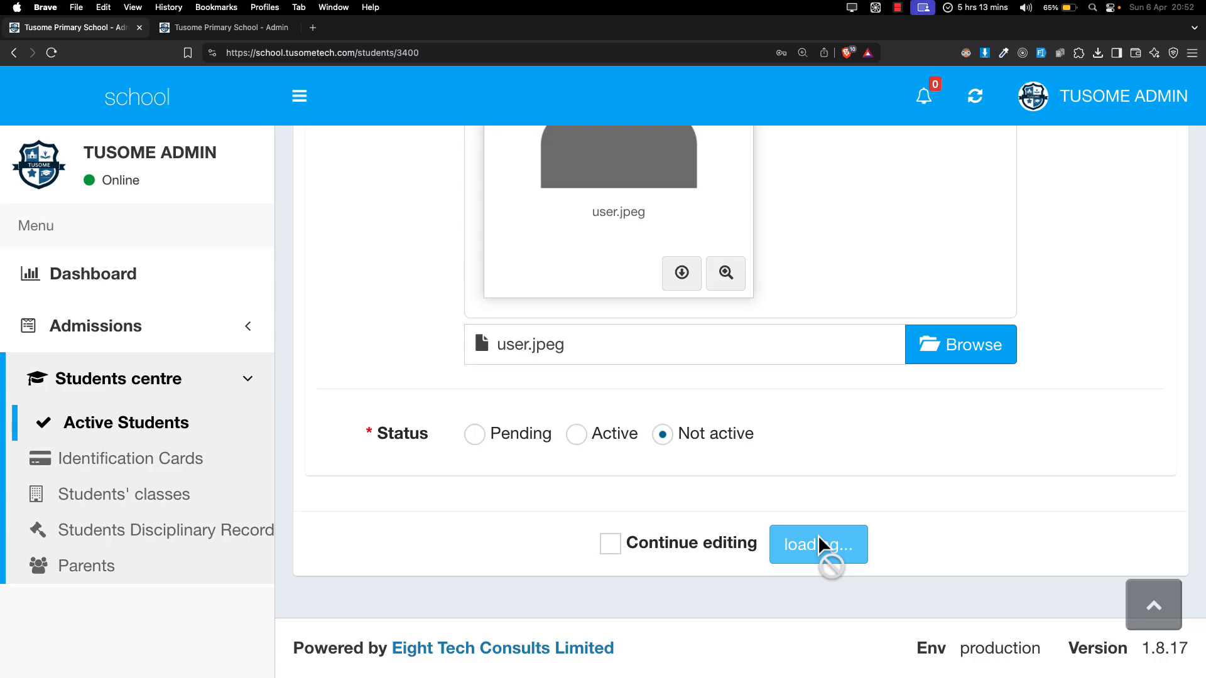
Open the list of not active students and review its entries for the deactivated student.
{"action": "scroll", "coordinate": [611, 514], "scroll_direction": "down", "scroll_amount": 10}
{"action": "scroll", "coordinate": [565, 495], "scroll_direction": "up", "scroll_amount": 8}
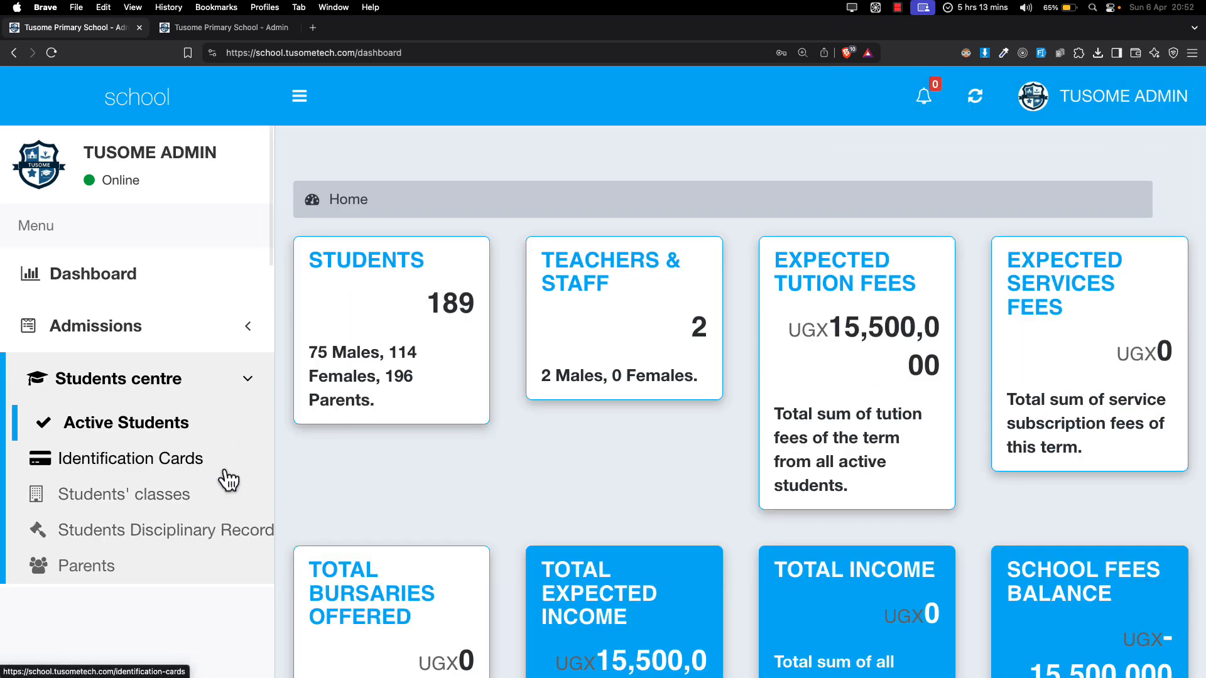
{"action": "left_click", "coordinate": [167, 379]}
{"action": "scroll", "coordinate": [167, 382], "scroll_direction": "down", "scroll_amount": 10}
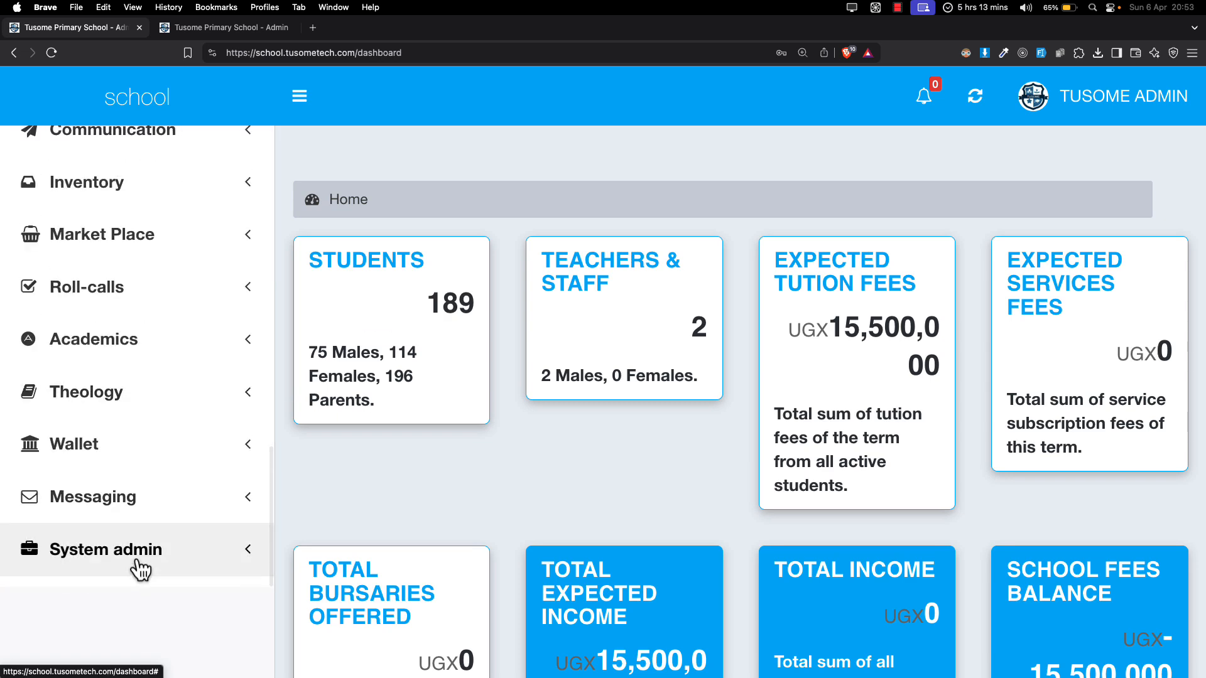
{"action": "left_click", "coordinate": [137, 562]}
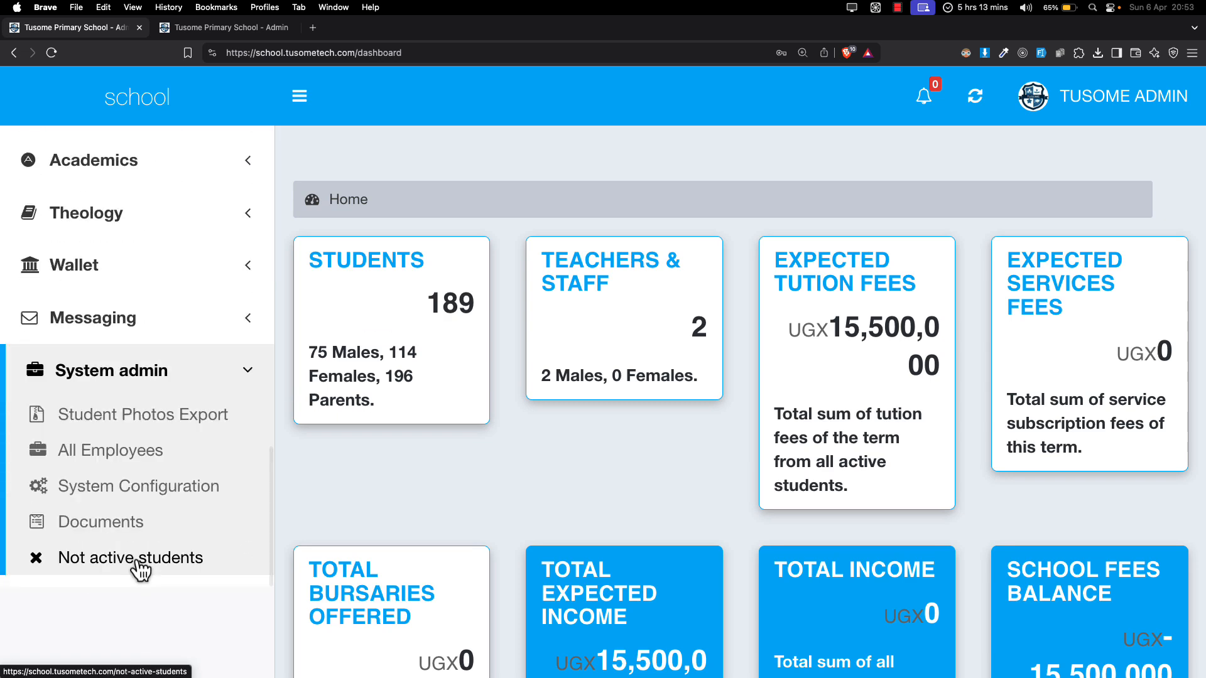
{"action": "left_click", "coordinate": [141, 571]}
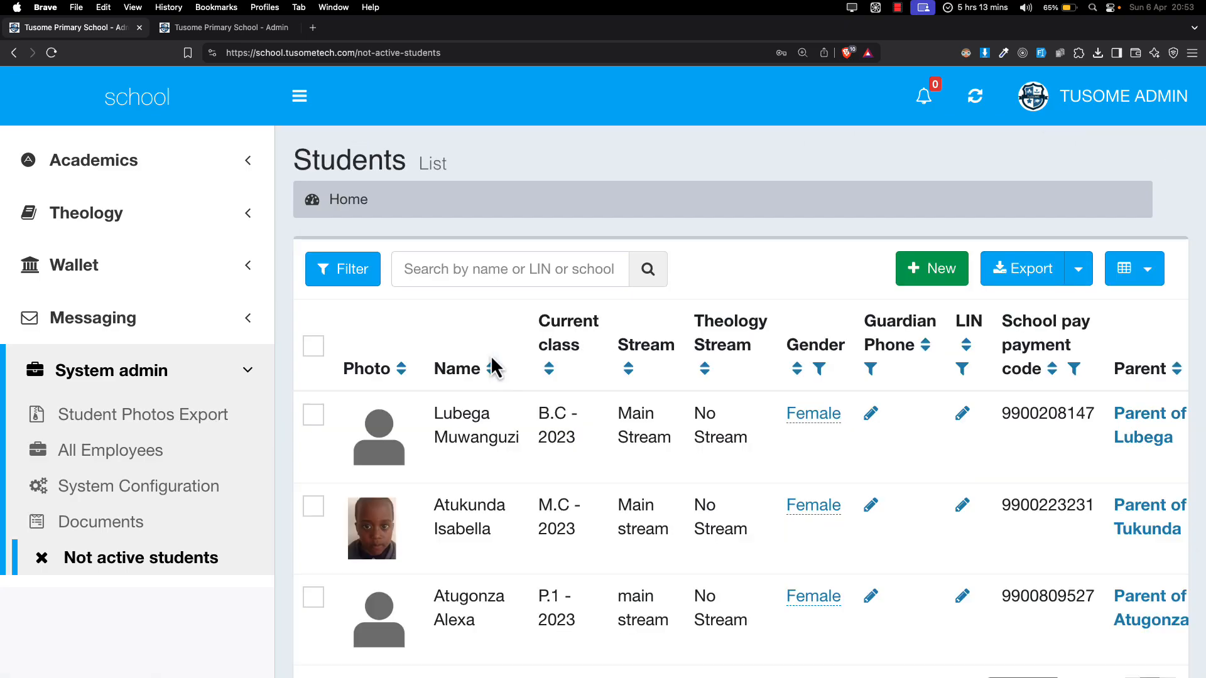
{"action": "scroll", "coordinate": [493, 439], "scroll_direction": "down", "scroll_amount": 5}
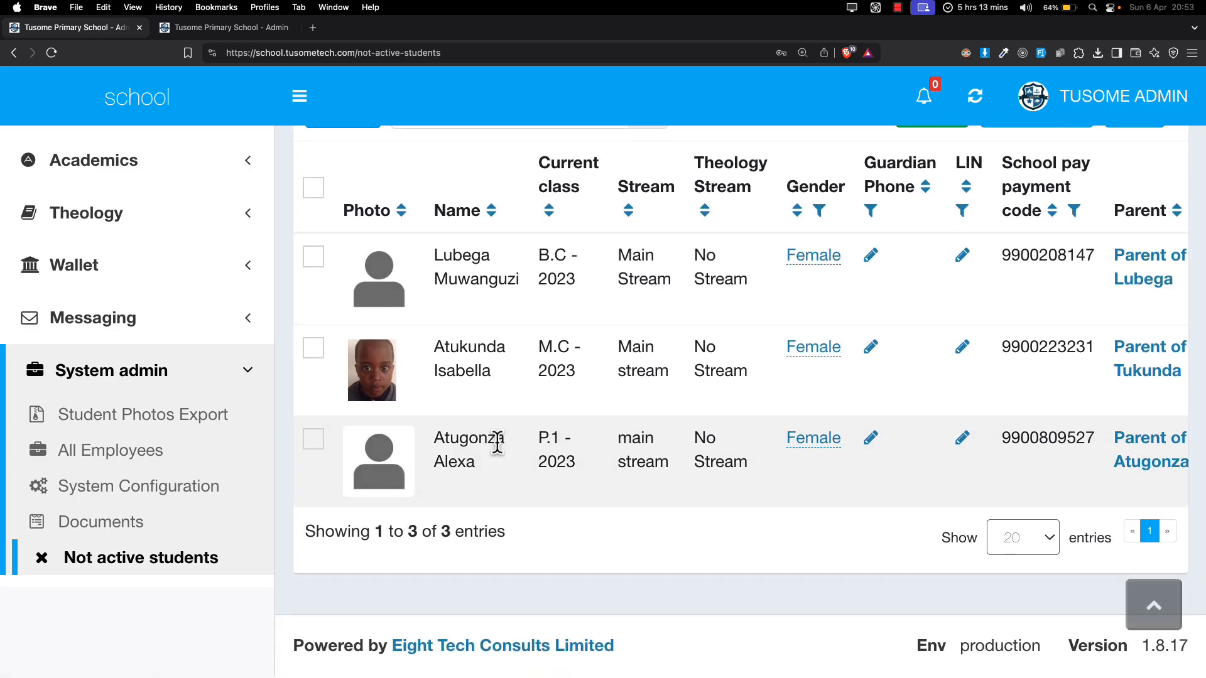
{"action": "scroll", "coordinate": [498, 443], "scroll_direction": "up", "scroll_amount": 5}
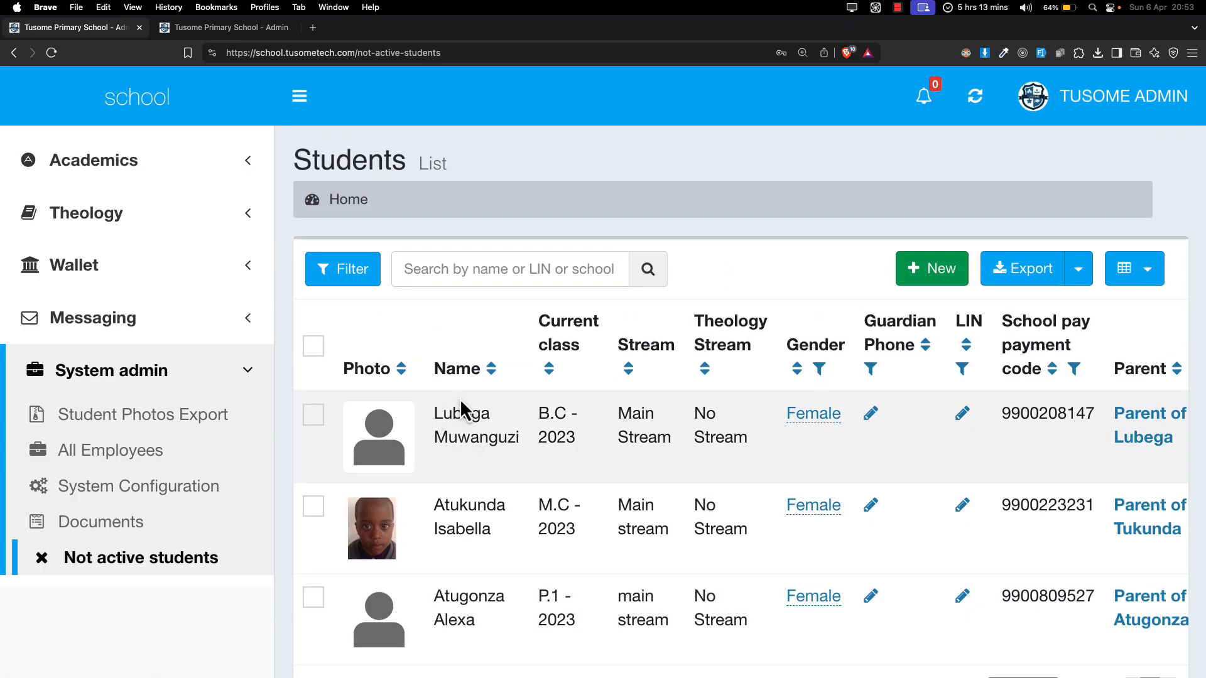
Select all students in the not active list and look through the available bulk actions.
{"action": "left_click", "coordinate": [314, 346]}
{"action": "left_click", "coordinate": [448, 269]}
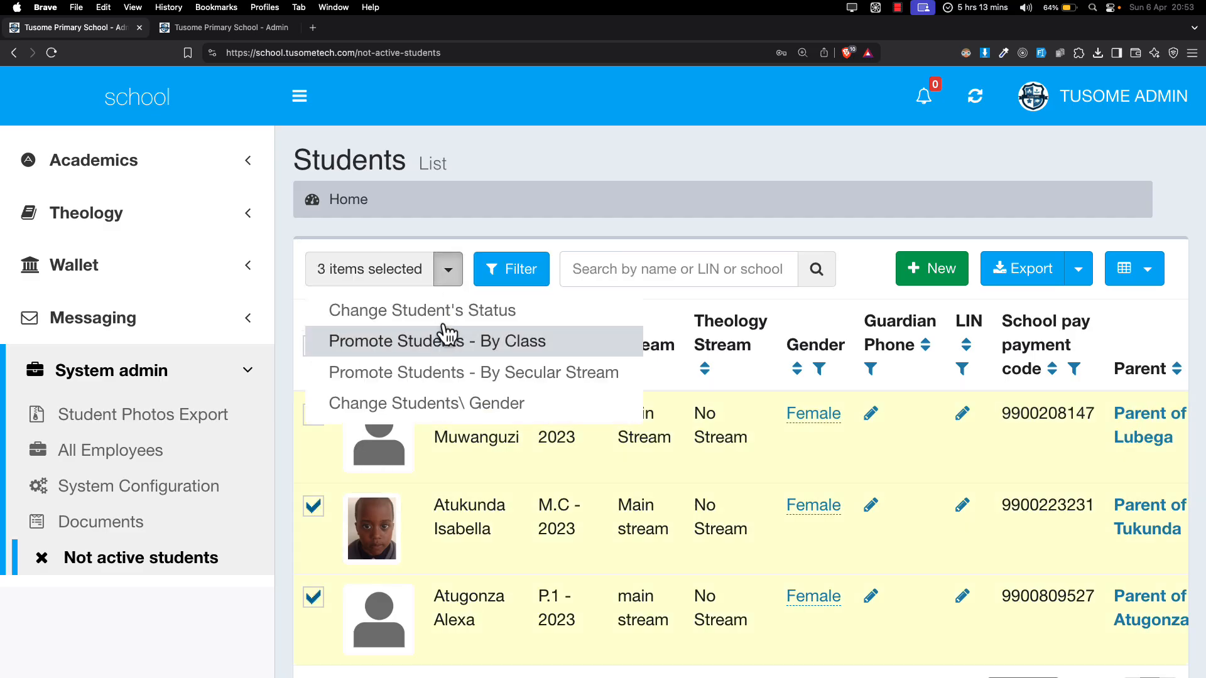
{"action": "left_click", "coordinate": [729, 473]}
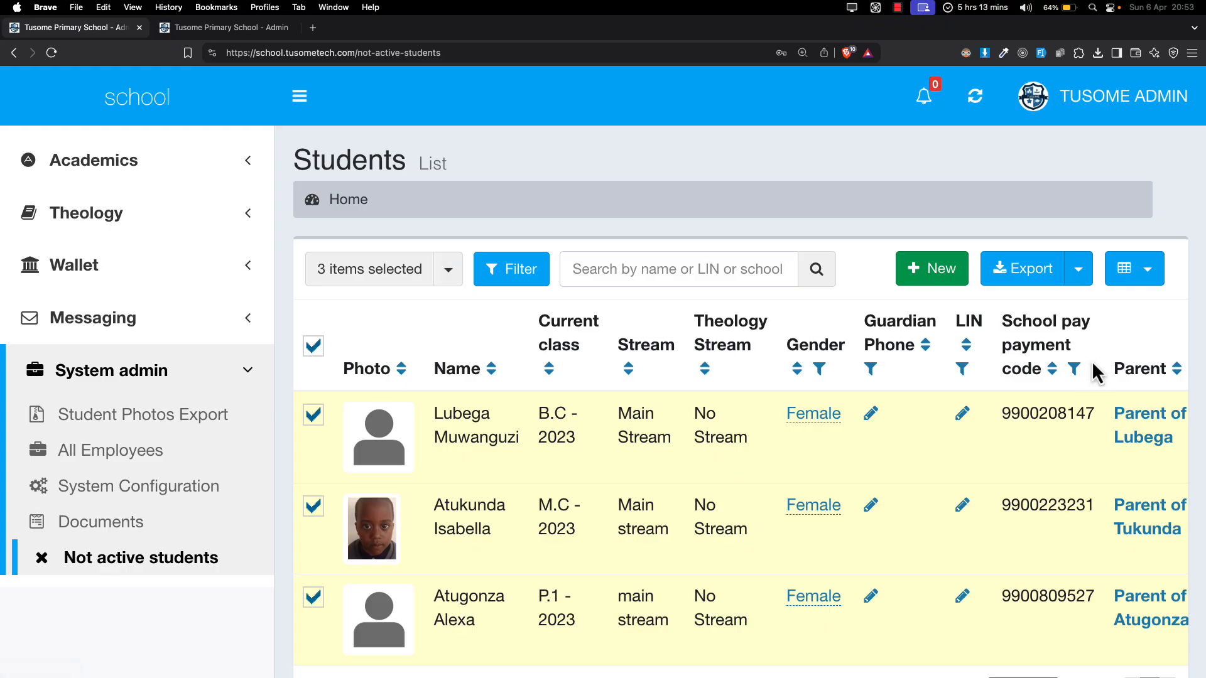
{"action": "scroll", "coordinate": [1093, 365], "scroll_direction": "right", "scroll_amount": 5}
{"action": "scroll", "coordinate": [624, 330], "scroll_direction": "left", "scroll_amount": 5}
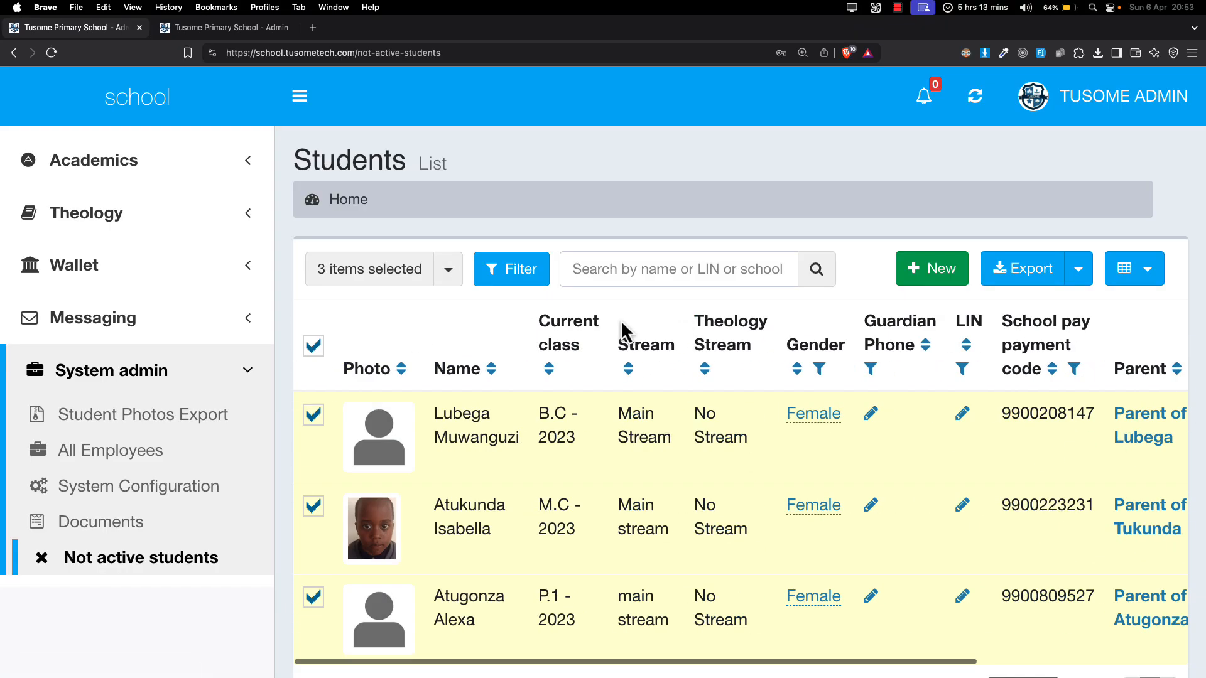
Change the status of all selected students to Active in bulk and submit the change.
{"action": "left_click", "coordinate": [448, 269]}
{"action": "left_click", "coordinate": [440, 311]}
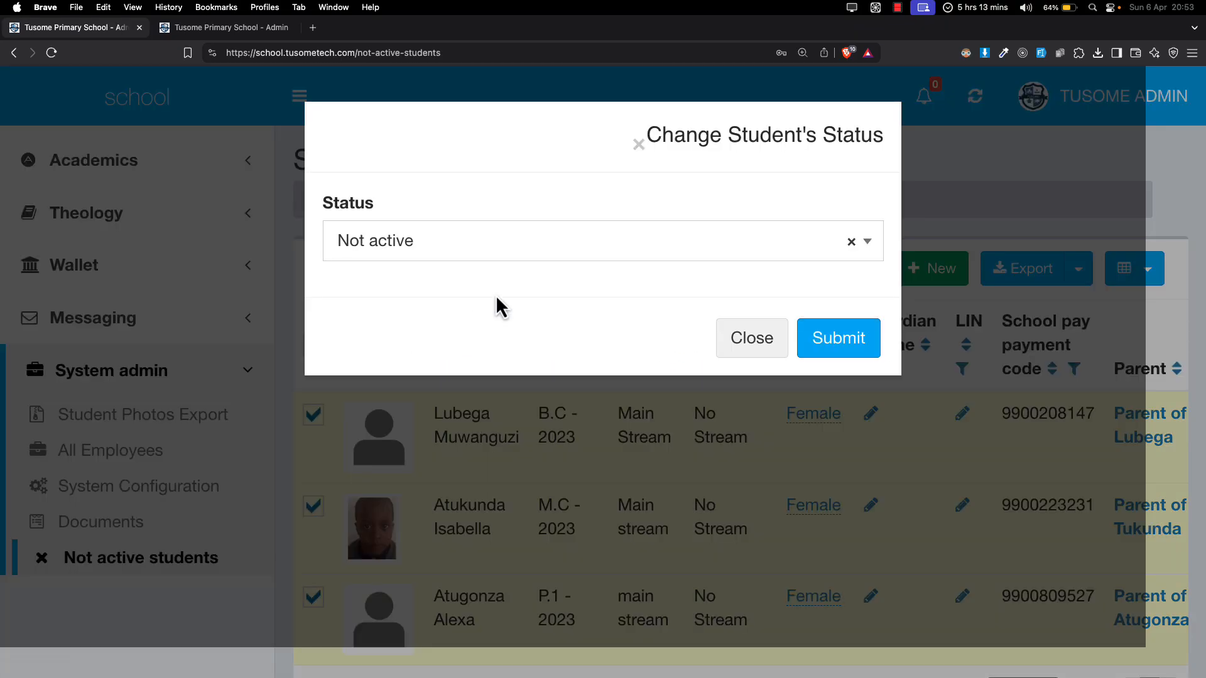
{"action": "left_click", "coordinate": [510, 259]}
{"action": "left_click", "coordinate": [434, 320]}
{"action": "left_click", "coordinate": [851, 338]}
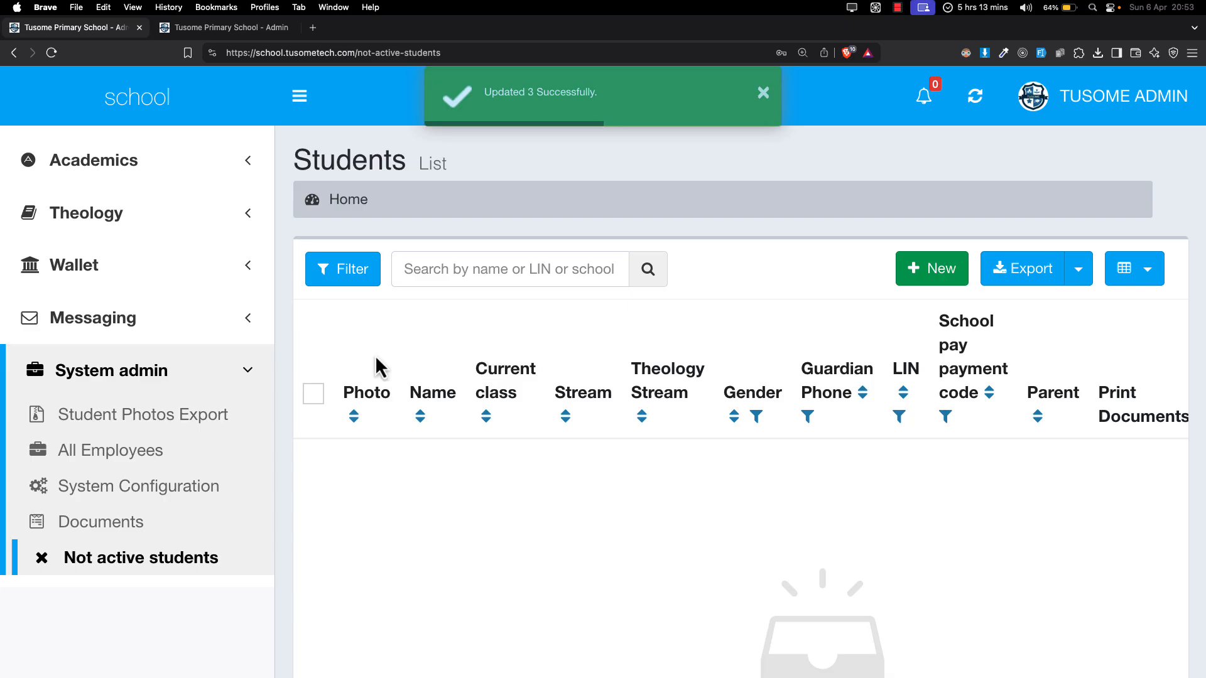
Check the student total on the dashboard, open the active students list and look through it for the reactivated students.
{"action": "scroll", "coordinate": [167, 302], "scroll_direction": "up", "scroll_amount": 10}
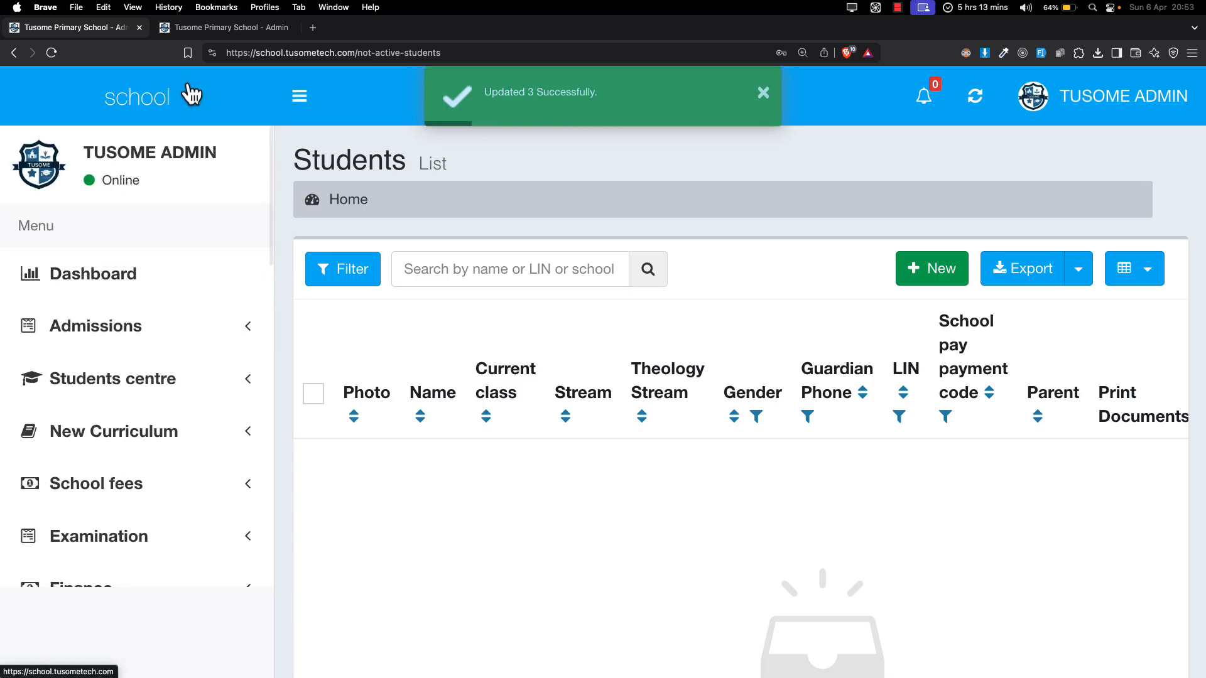
{"action": "left_click", "coordinate": [138, 121]}
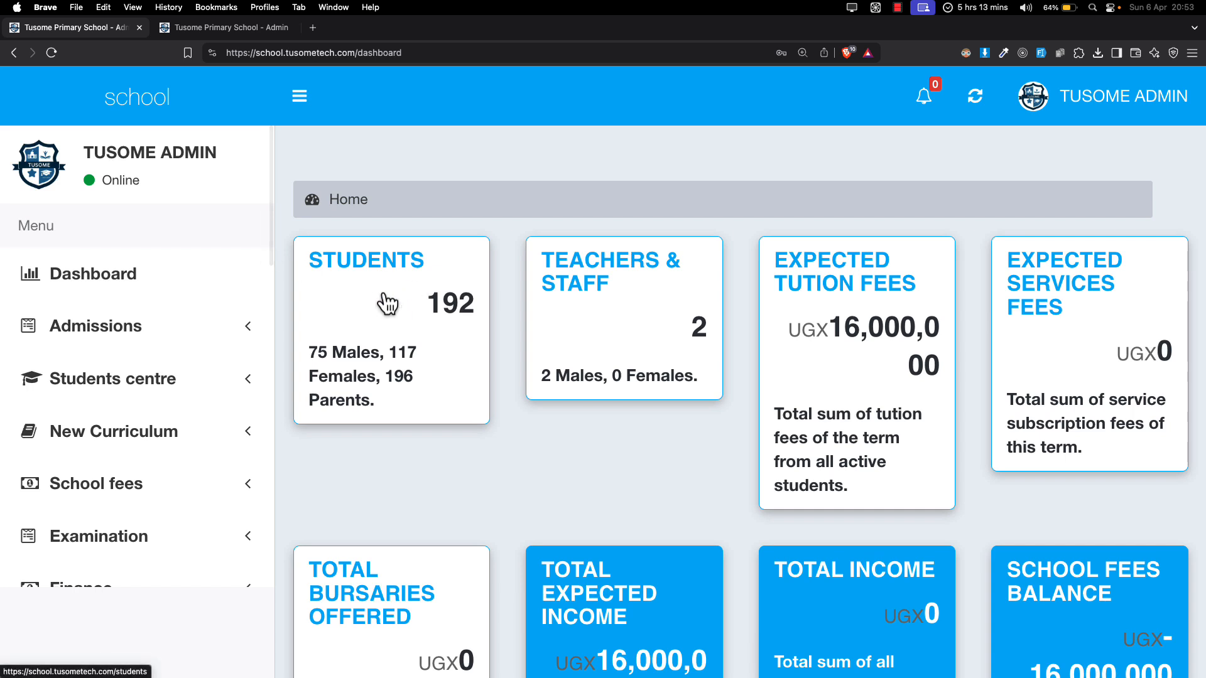
{"action": "left_click", "coordinate": [409, 366]}
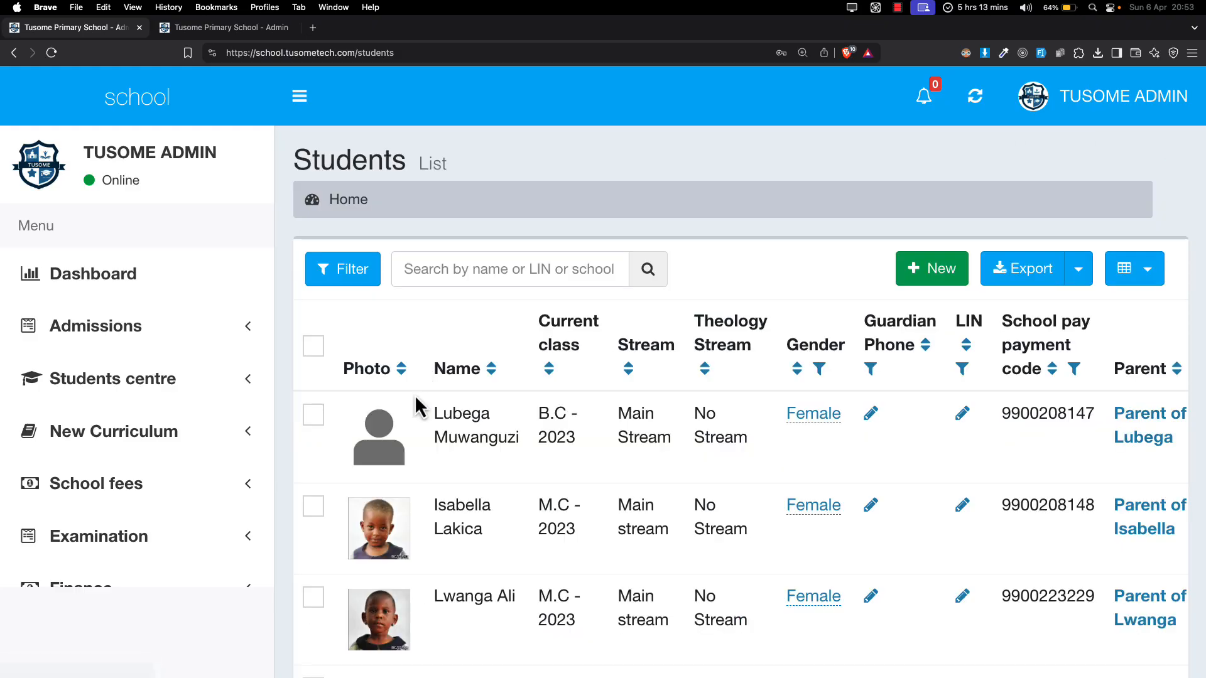
{"action": "scroll", "coordinate": [199, 439], "scroll_direction": "down", "scroll_amount": 4}
{"action": "left_click", "coordinate": [170, 225]}
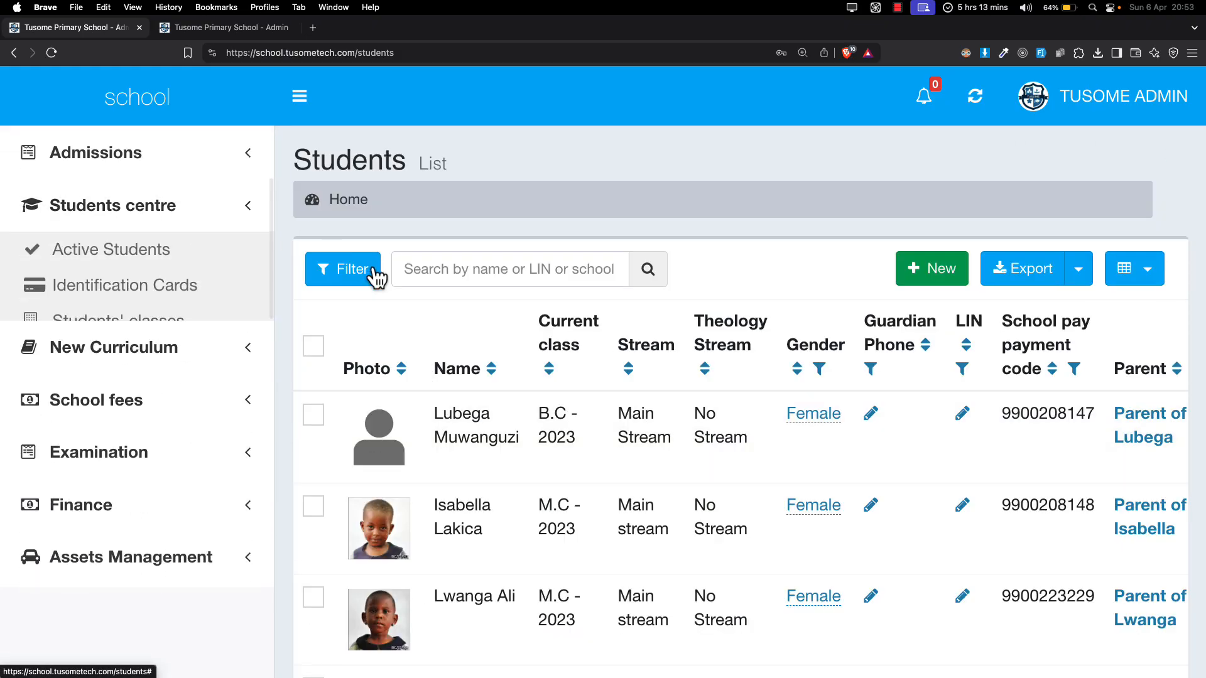
{"action": "scroll", "coordinate": [454, 408], "scroll_direction": "down", "scroll_amount": 10}
{"action": "scroll", "coordinate": [454, 408], "scroll_direction": "down", "scroll_amount": 15}
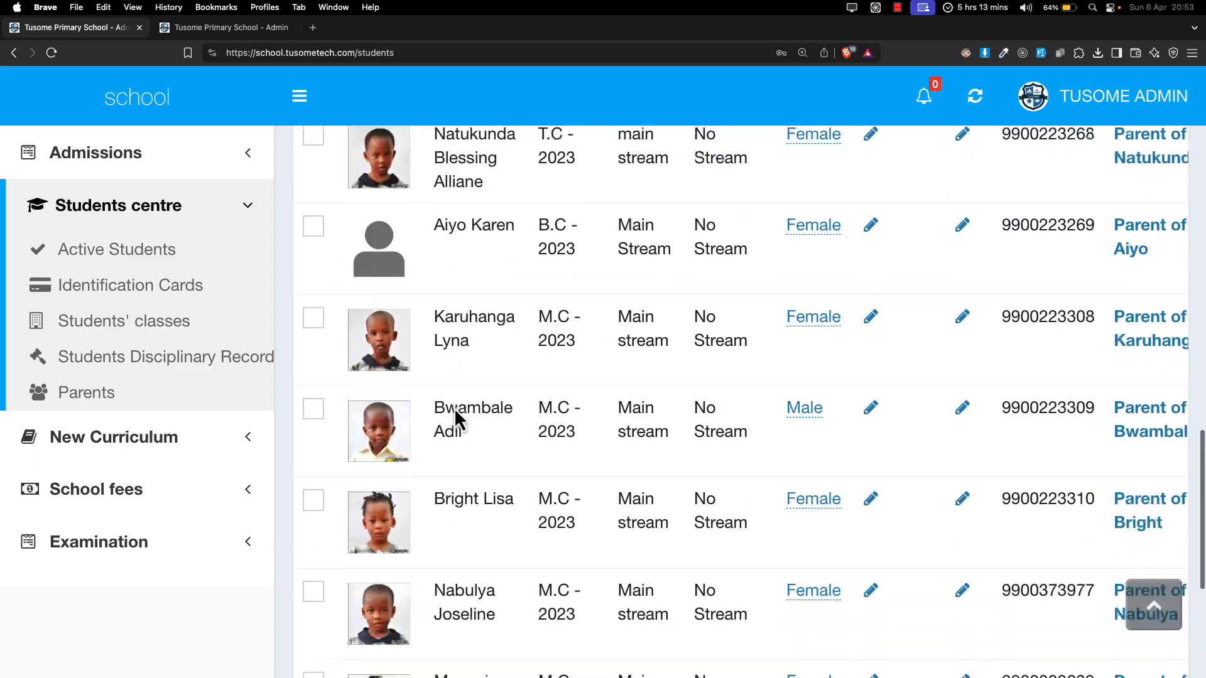
{"action": "scroll", "coordinate": [457, 486], "scroll_direction": "up", "scroll_amount": 1}
{"action": "scroll", "coordinate": [457, 484], "scroll_direction": "up", "scroll_amount": 15}
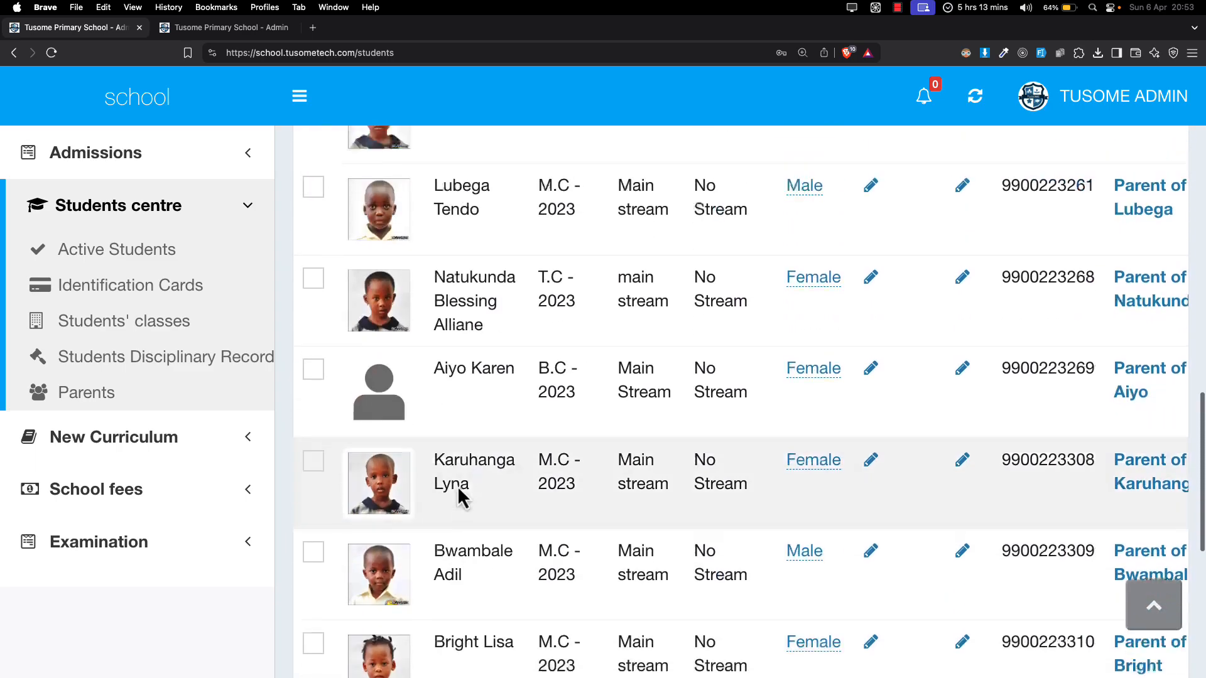
Open the first student in the active list for editing and review the bio data fields.
{"action": "scroll", "coordinate": [724, 473], "scroll_direction": "right", "scroll_amount": 5}
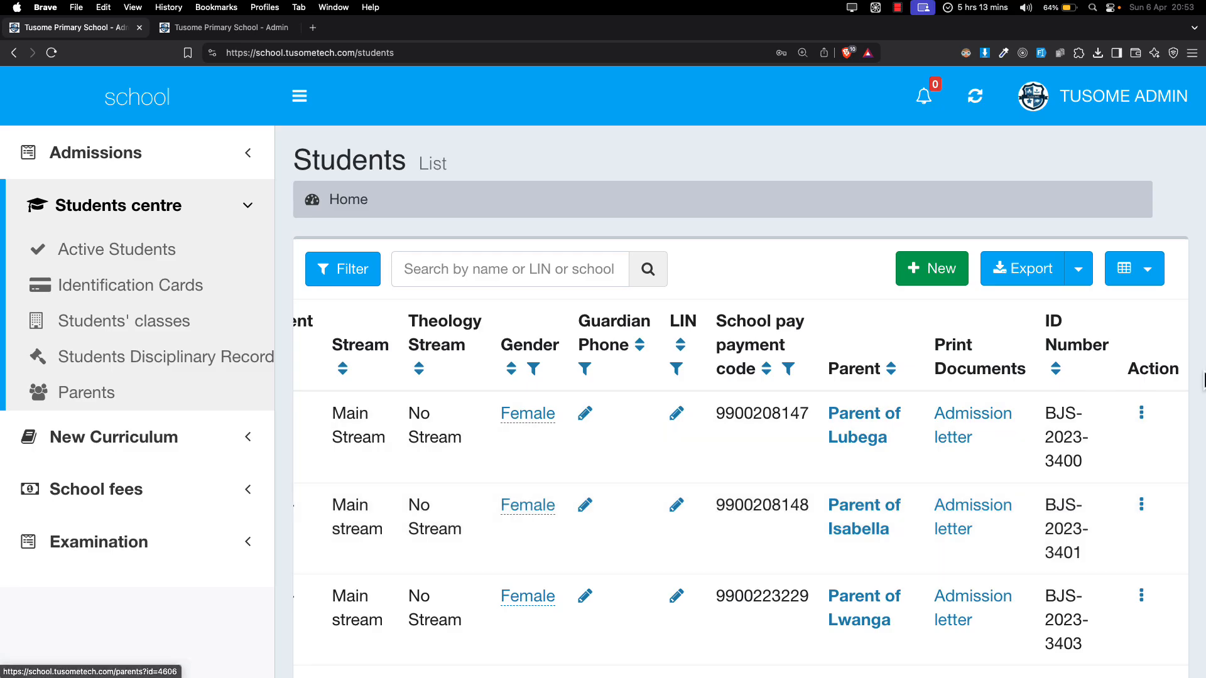
{"action": "left_click", "coordinate": [1144, 416]}
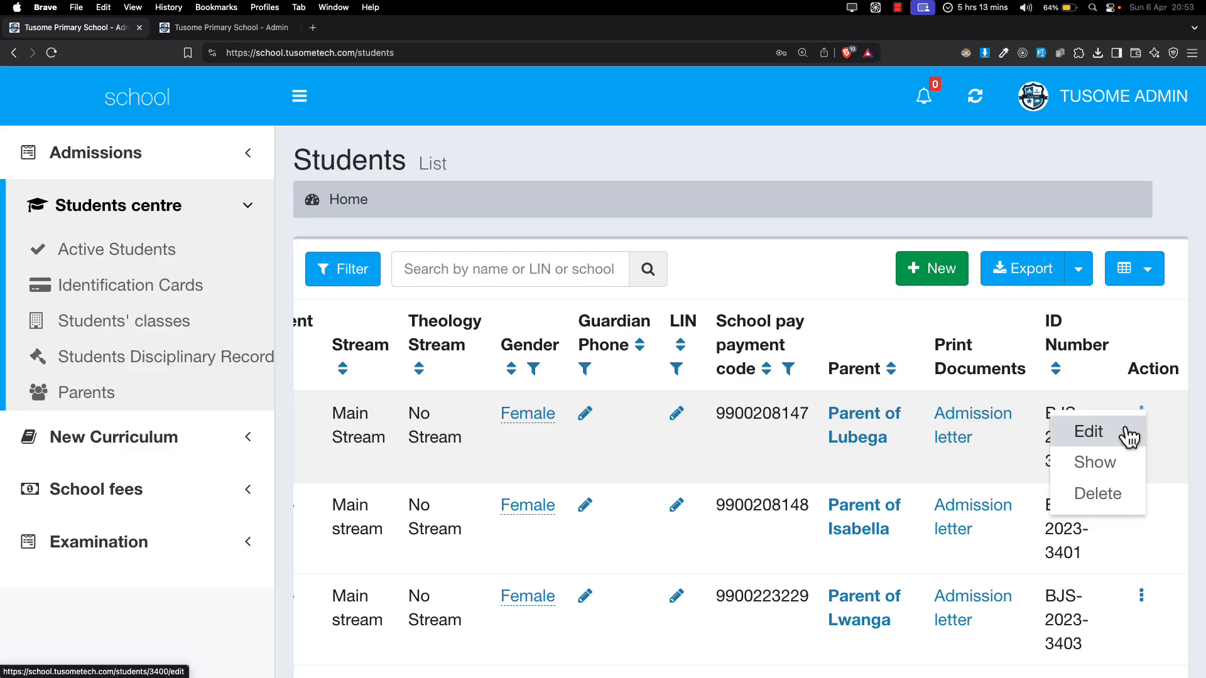
{"action": "left_click", "coordinate": [1129, 433]}
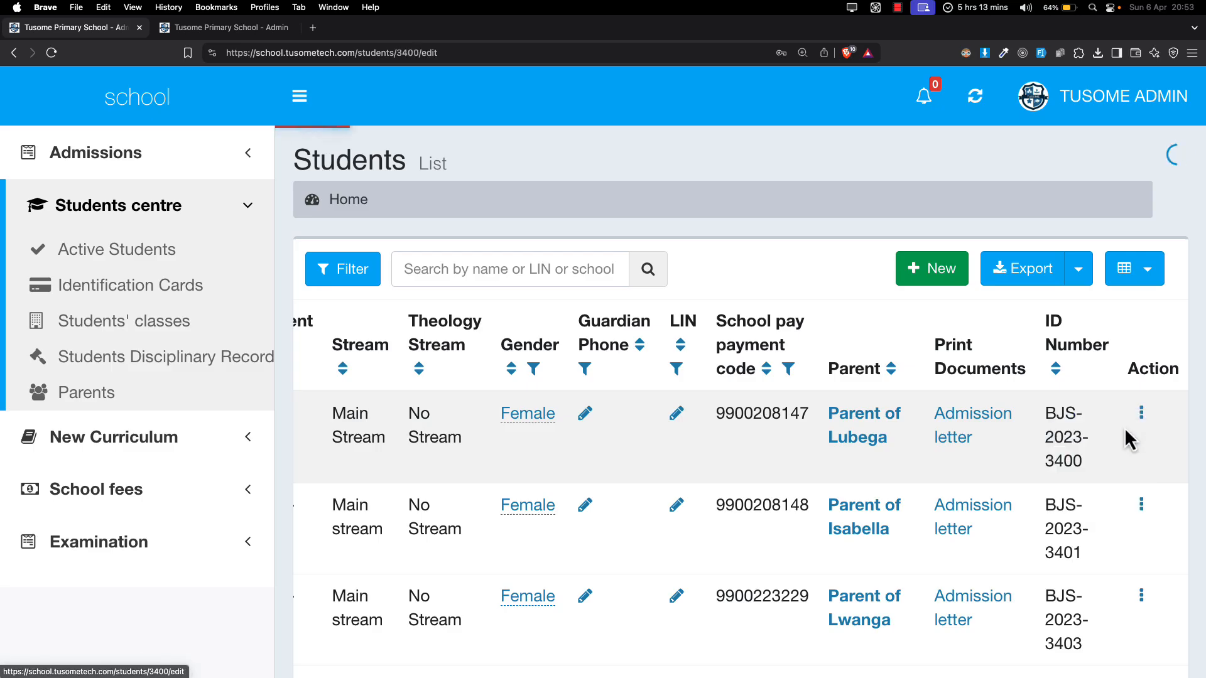
{"action": "scroll", "coordinate": [671, 469], "scroll_direction": "down", "scroll_amount": 10}
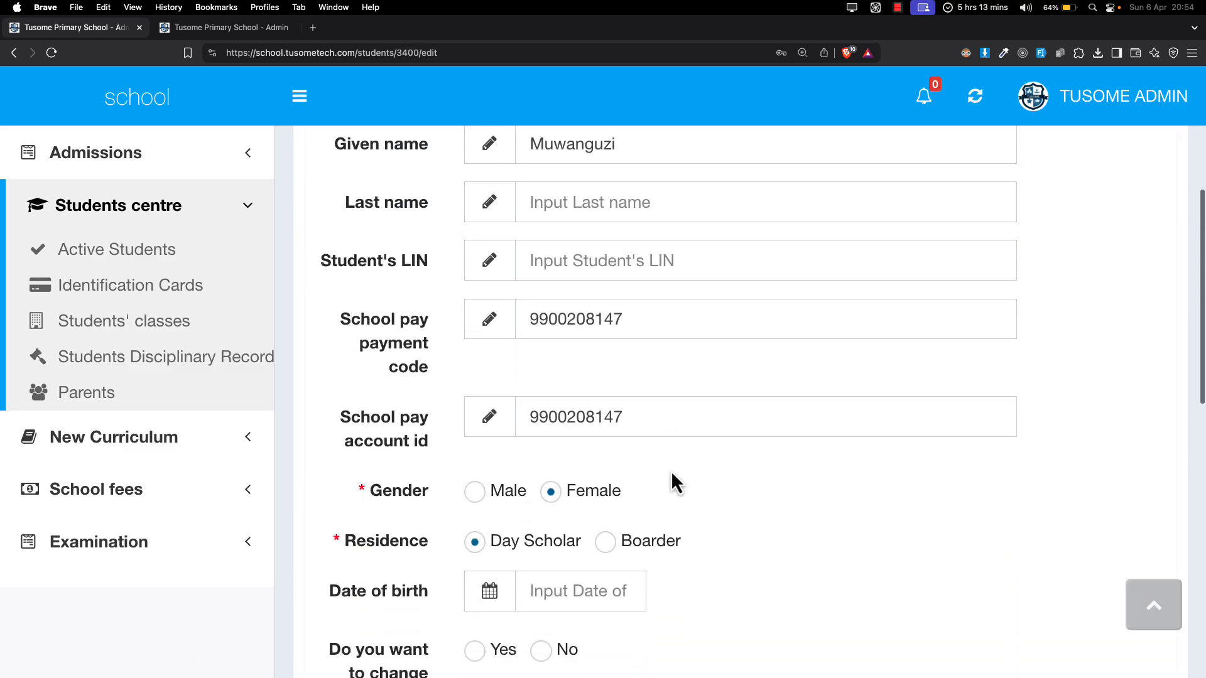
{"action": "scroll", "coordinate": [670, 470], "scroll_direction": "up", "scroll_amount": 3}
{"action": "scroll", "coordinate": [670, 470], "scroll_direction": "up", "scroll_amount": 6}
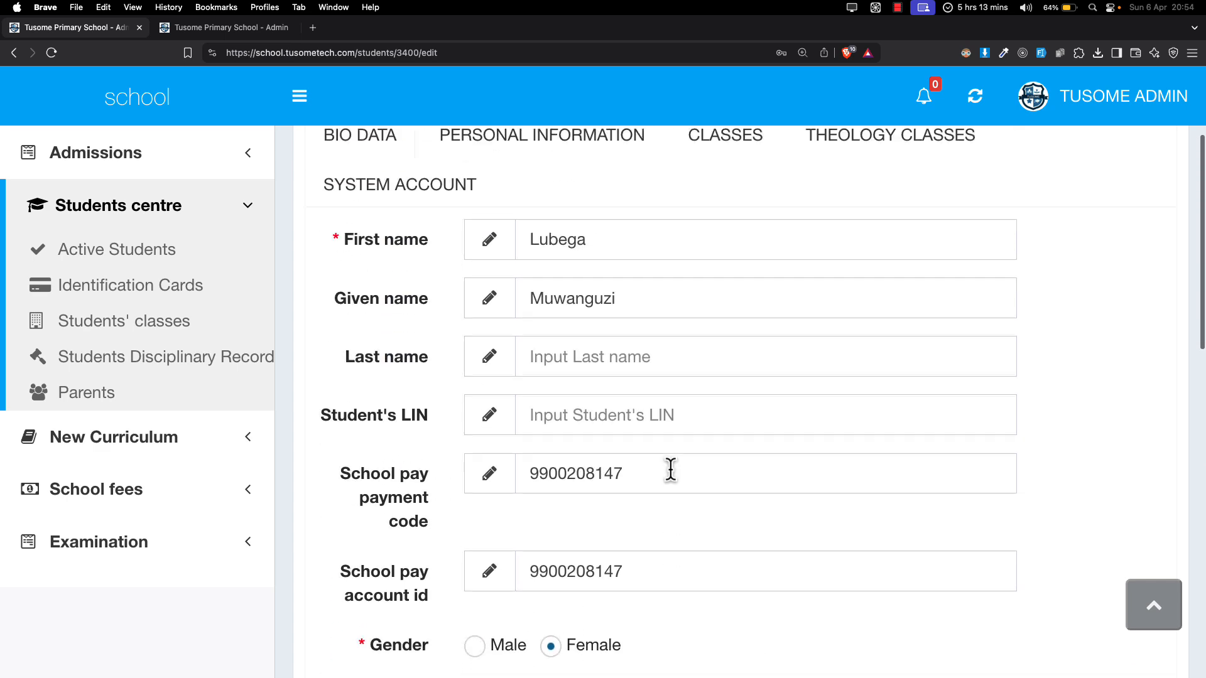
{"action": "left_click_drag", "start_coordinate": [361, 378], "coordinate": [437, 537]}
{"action": "scroll", "coordinate": [437, 537], "scroll_direction": "down", "scroll_amount": 10}
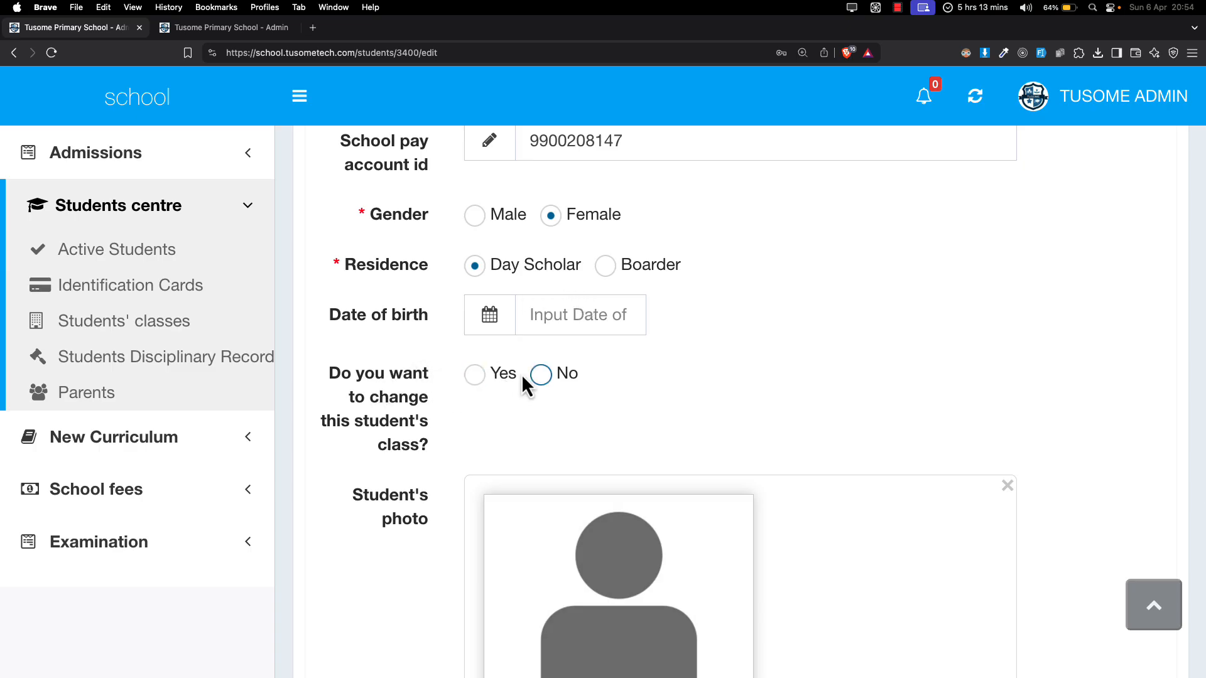
Answer Yes to changing this student's class so the class and stream can be edited.
{"action": "left_click", "coordinate": [472, 379]}
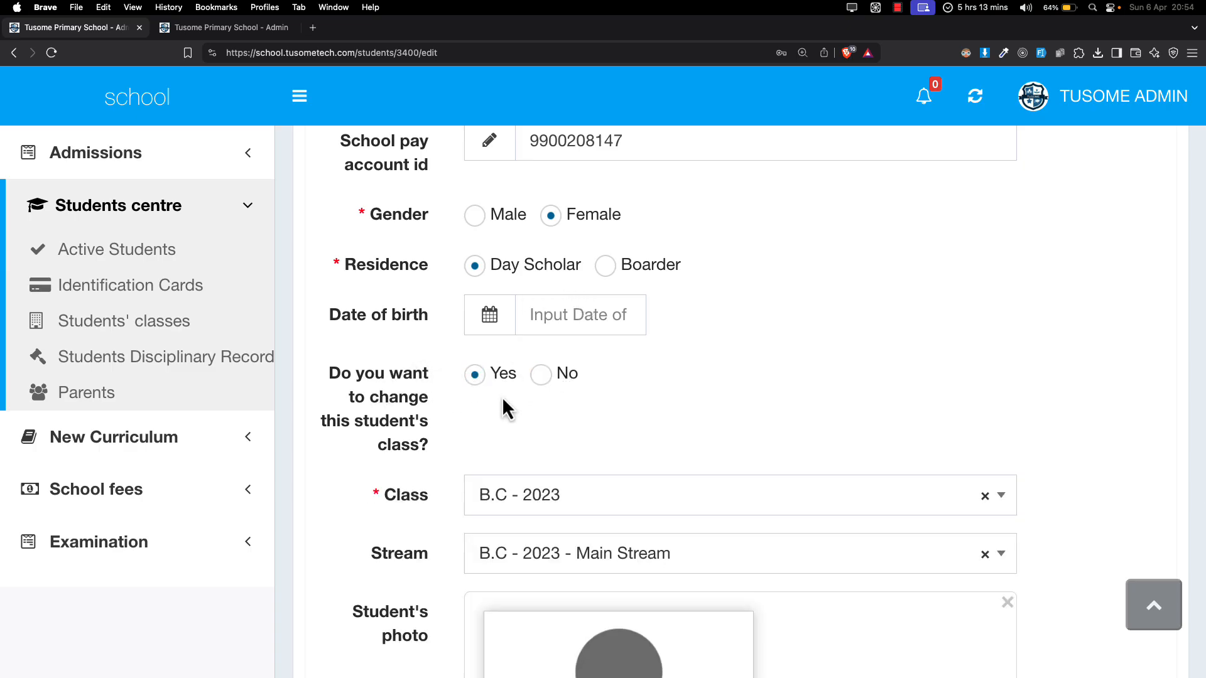
{"action": "scroll", "coordinate": [503, 398], "scroll_direction": "down", "scroll_amount": 2}
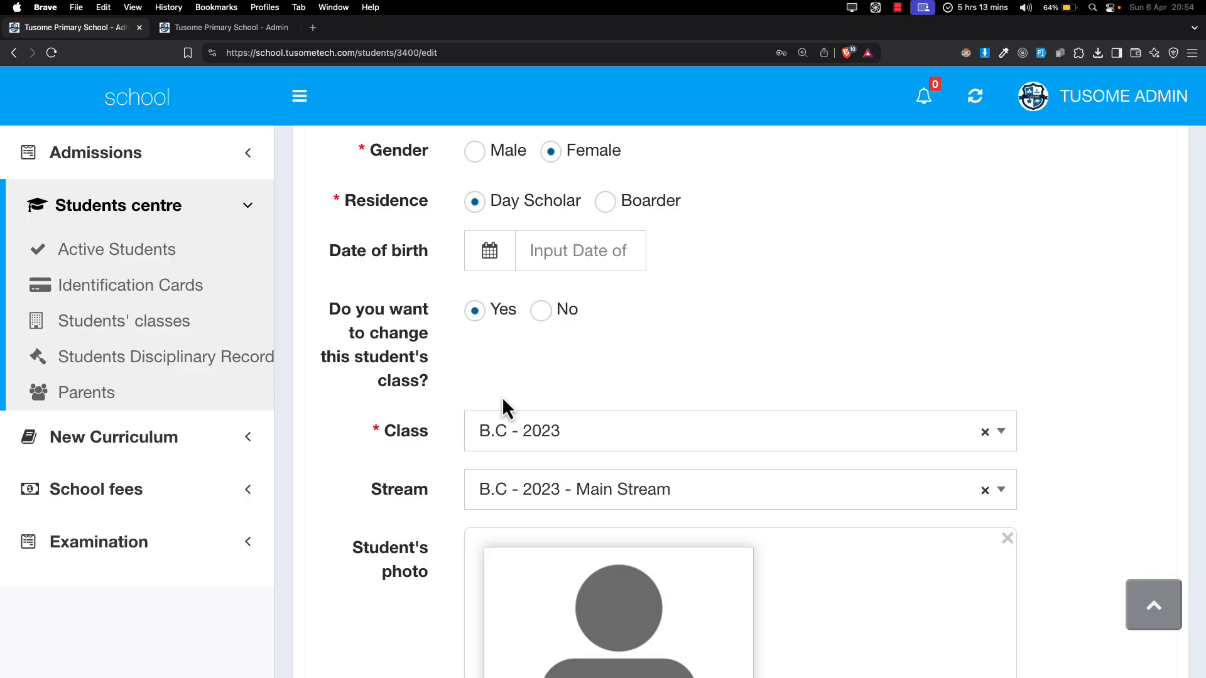
{"action": "scroll", "coordinate": [569, 440], "scroll_direction": "down", "scroll_amount": 1}
Set the student's class to M.C - 2023 and the stream to M.C - 2023 - stream.
{"action": "left_click", "coordinate": [559, 427]}
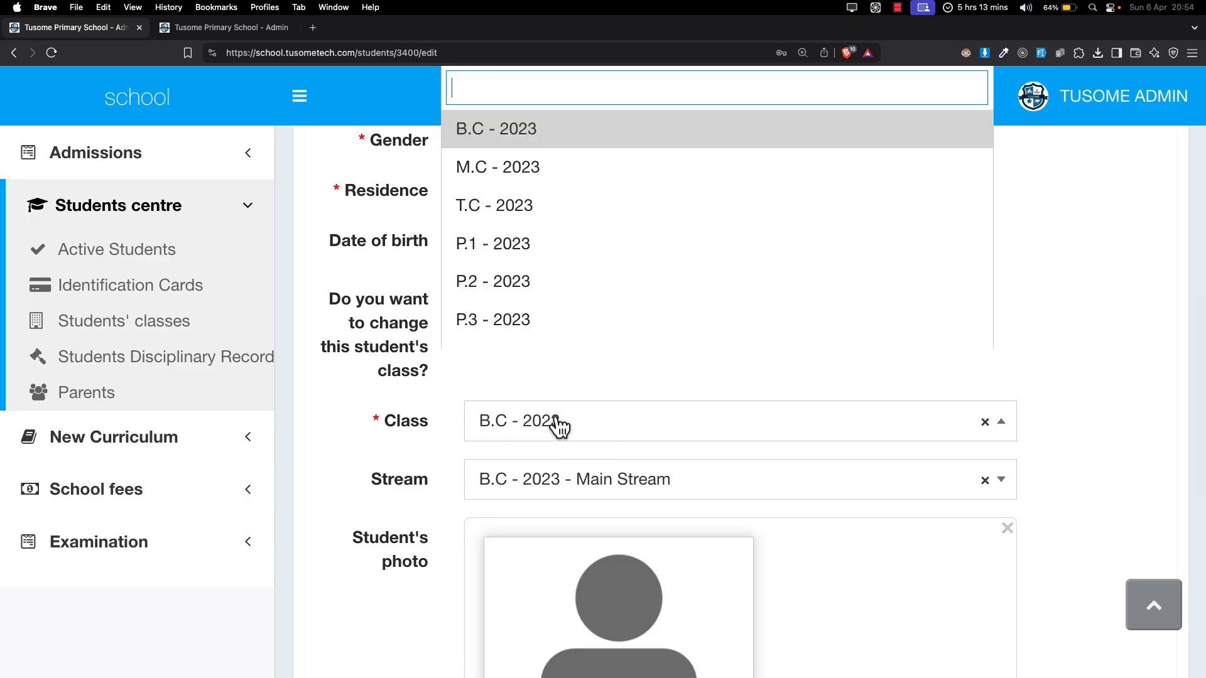
{"action": "scroll", "coordinate": [573, 306], "scroll_direction": "down", "scroll_amount": 1}
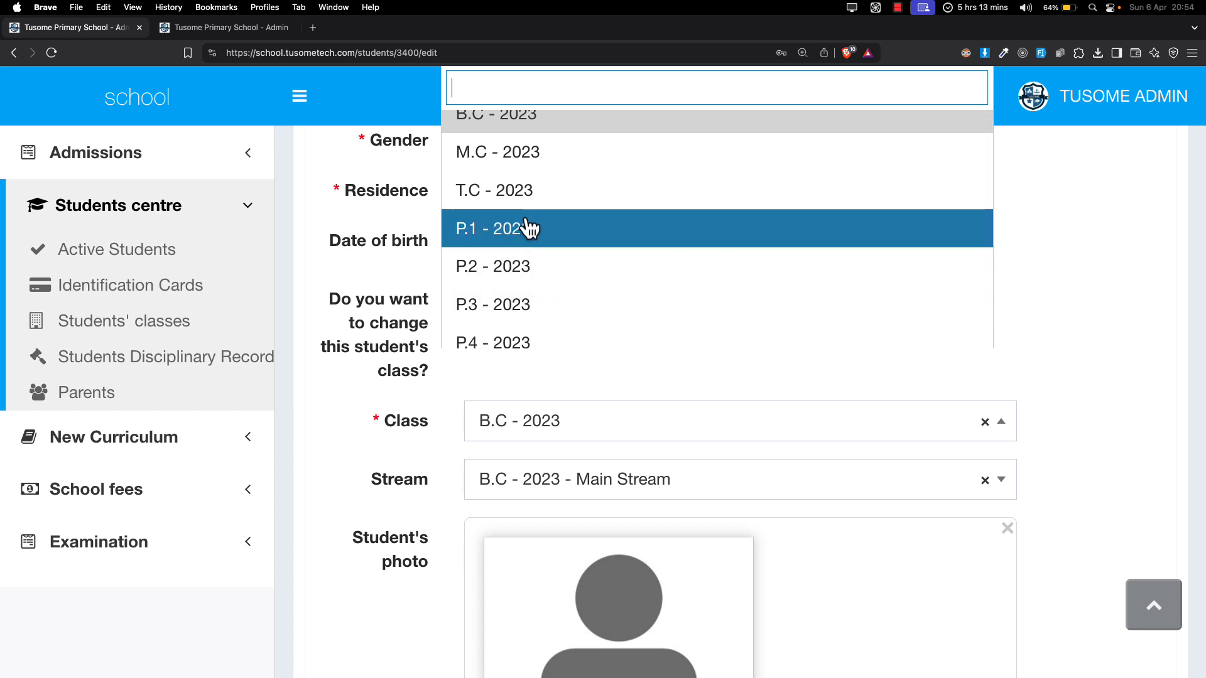
{"action": "left_click", "coordinate": [526, 166]}
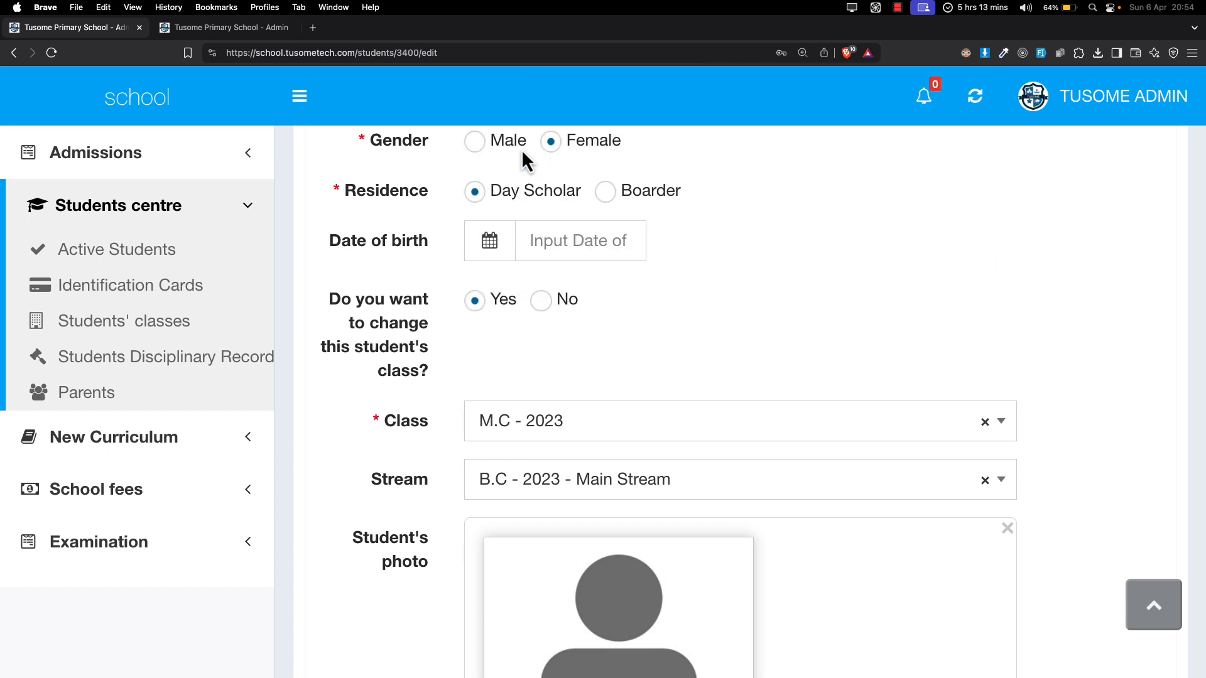
{"action": "left_click", "coordinate": [530, 487]}
{"action": "left_click", "coordinate": [541, 509]}
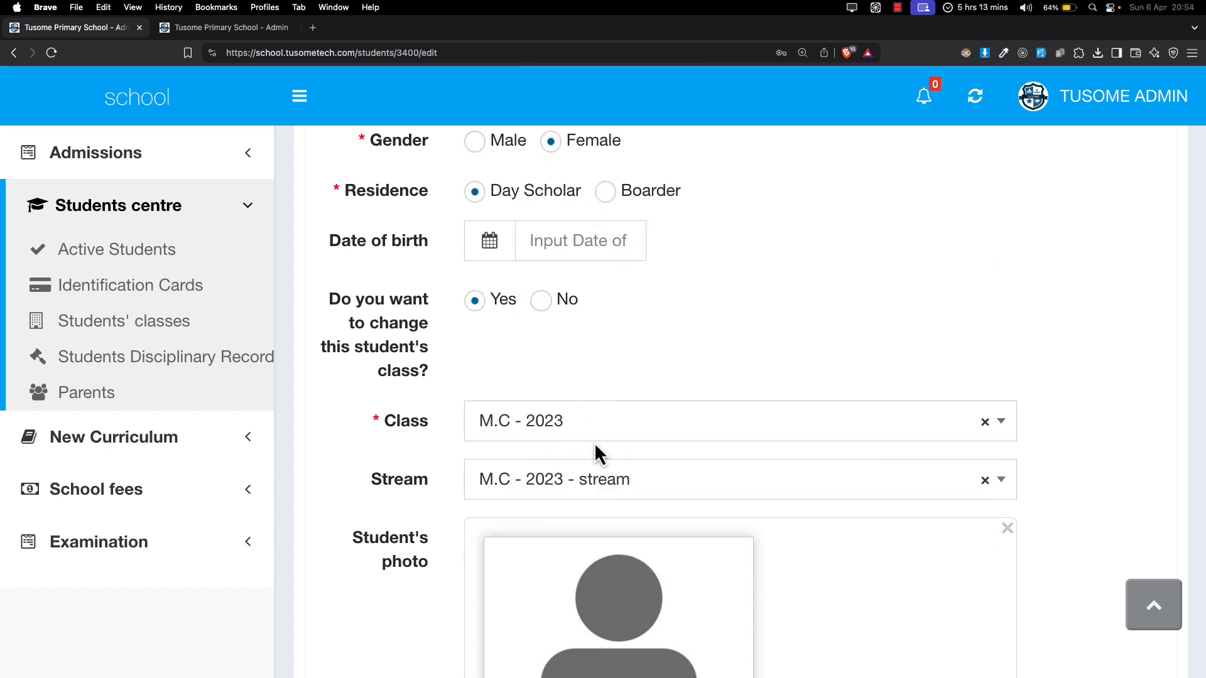
Set the class to P.1 - 2023 and the stream to P.1 - 2023 - main stream, and submit with Continue editing enabled.
{"action": "scroll", "coordinate": [594, 442], "scroll_direction": "down", "scroll_amount": 5}
{"action": "scroll", "coordinate": [541, 258], "scroll_direction": "up", "scroll_amount": 2}
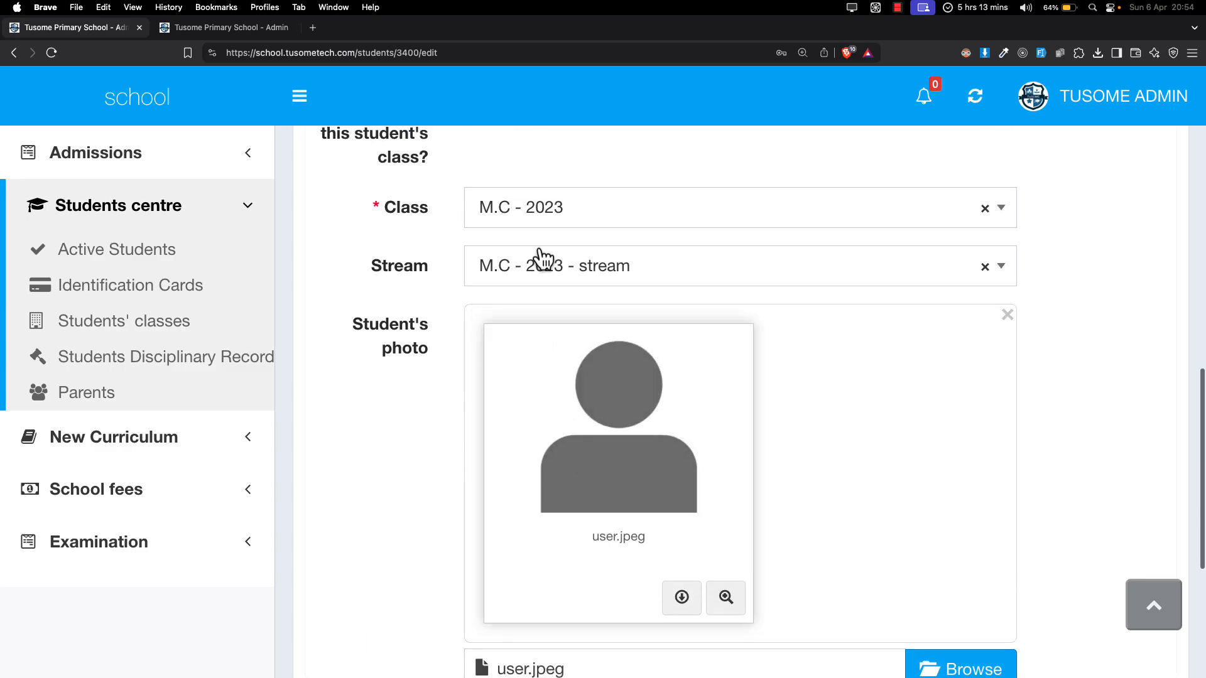
{"action": "left_click", "coordinate": [550, 203]}
{"action": "scroll", "coordinate": [552, 277], "scroll_direction": "down", "scroll_amount": 2}
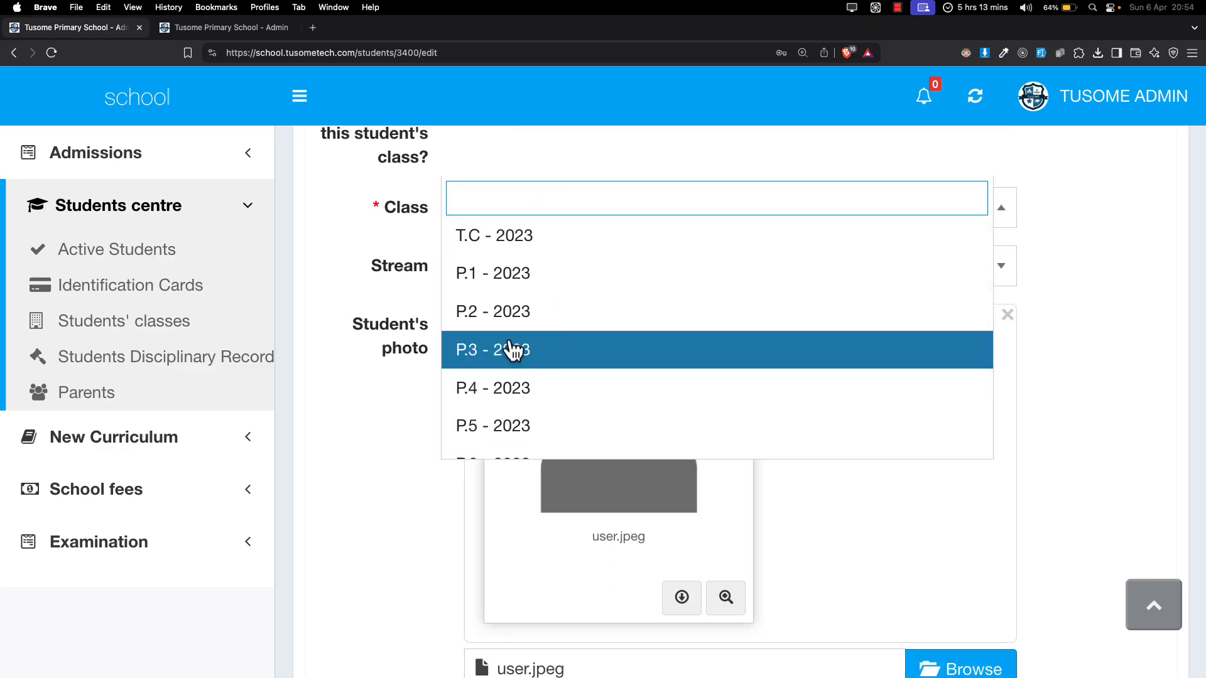
{"action": "left_click", "coordinate": [520, 284]}
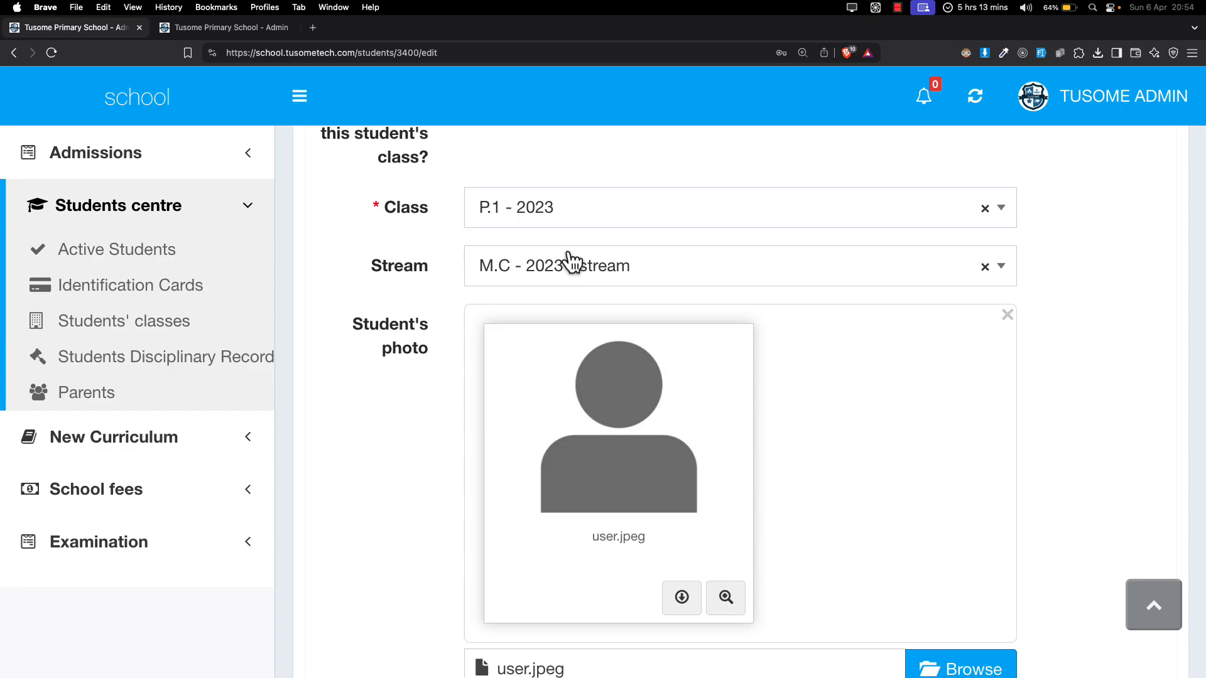
{"action": "left_click", "coordinate": [534, 270]}
{"action": "left_click", "coordinate": [533, 308]}
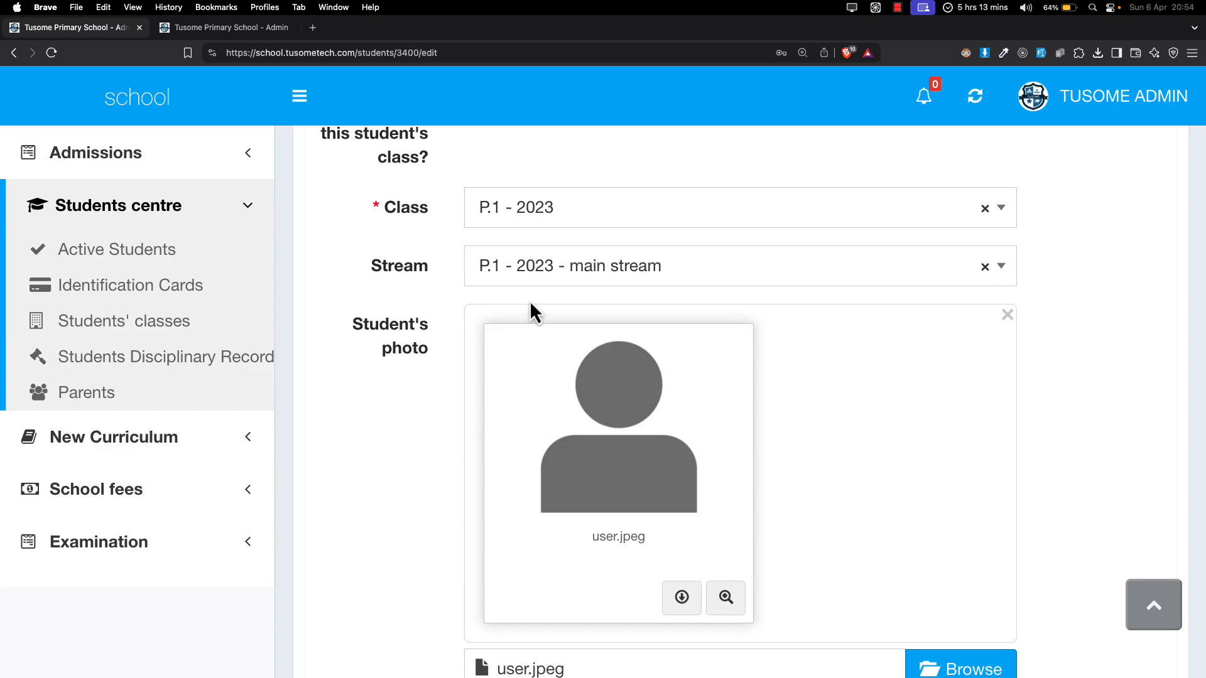
{"action": "scroll", "coordinate": [582, 433], "scroll_direction": "down", "scroll_amount": 5}
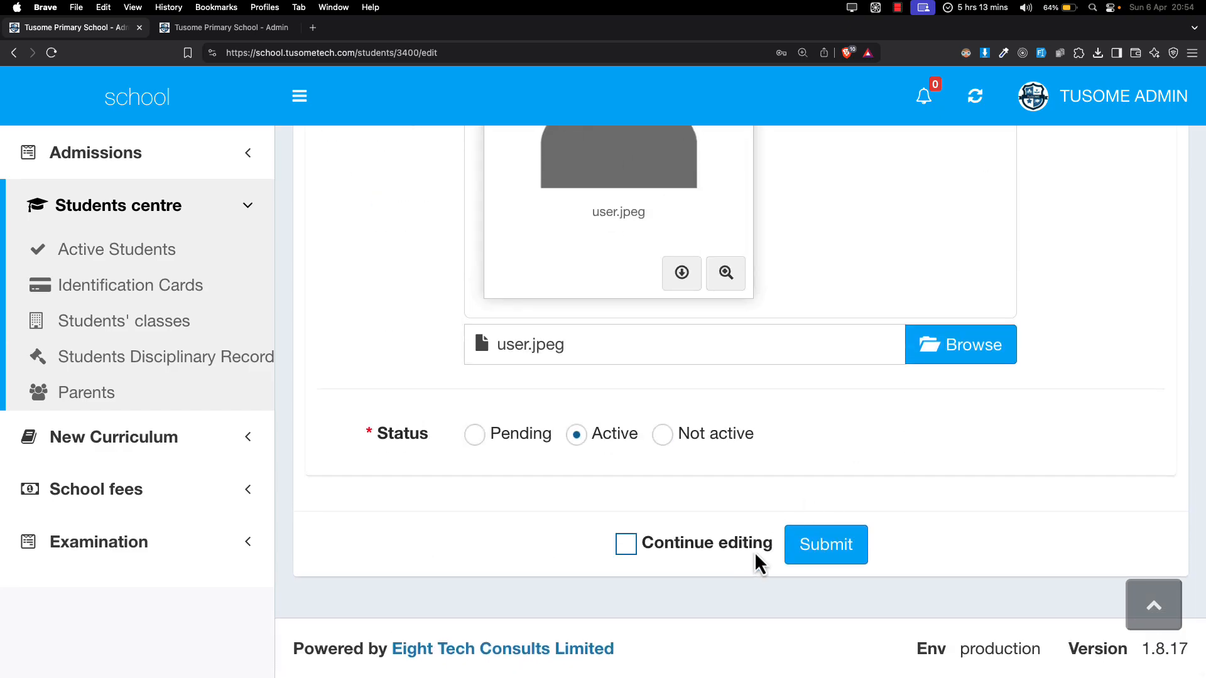
{"action": "left_click", "coordinate": [827, 545]}
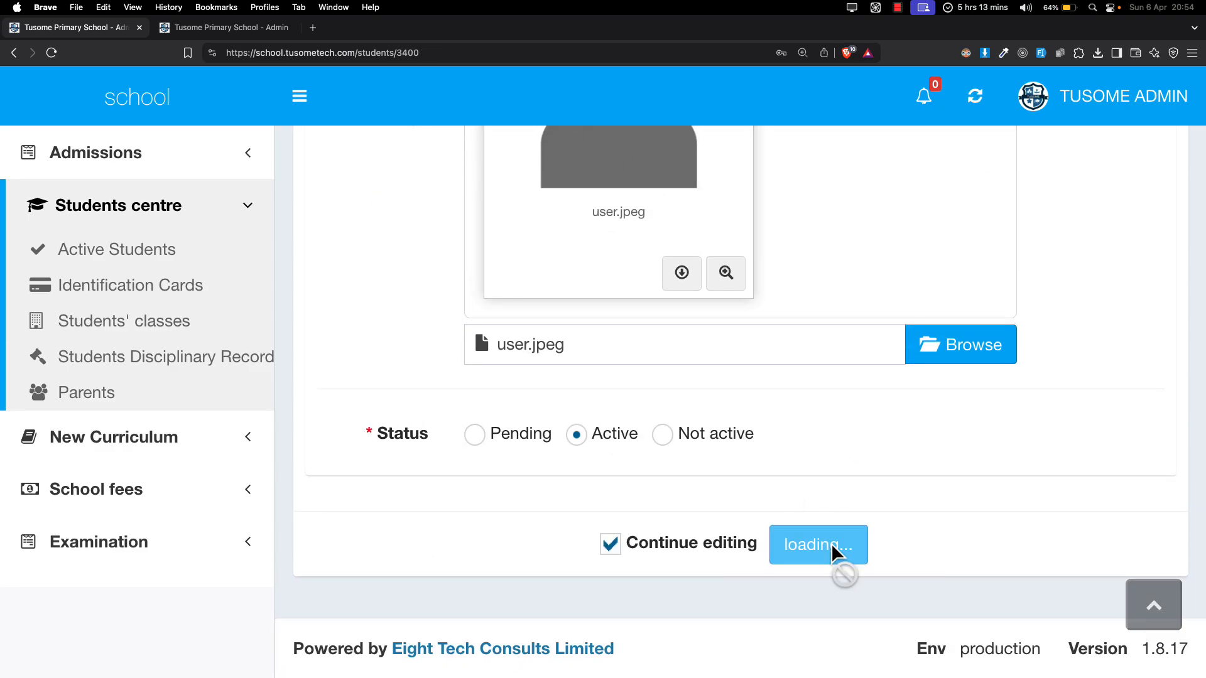
Search Google for "student photo" in a new browser tab and show the image results.
{"action": "left_click", "coordinate": [319, 32]}
{"action": "type", "text": "studen"}
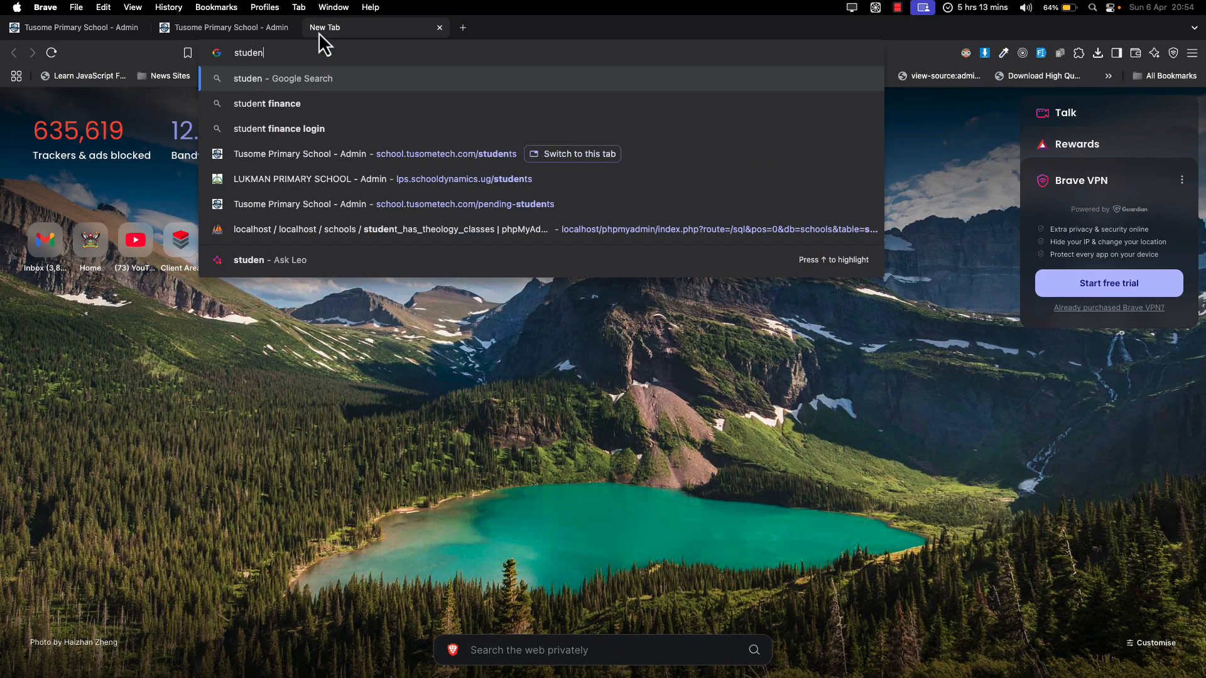
{"action": "type", "text": "t photo"}
{"action": "key", "text": "Return"}
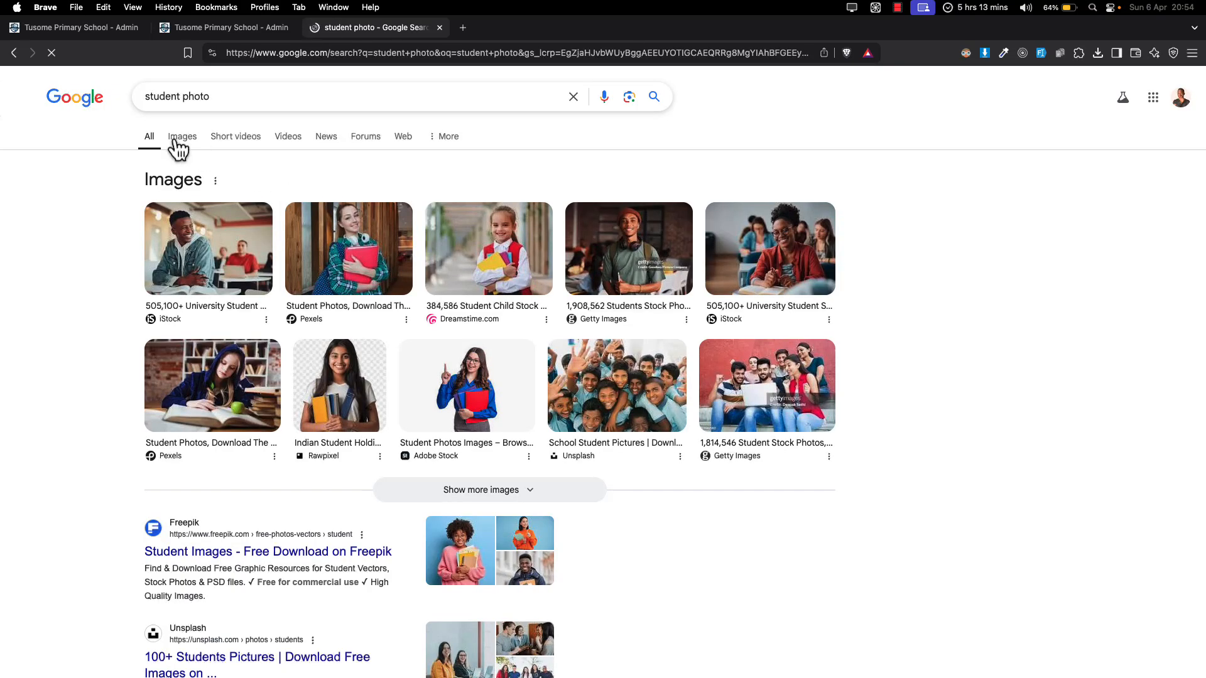
{"action": "left_click", "coordinate": [181, 140]}
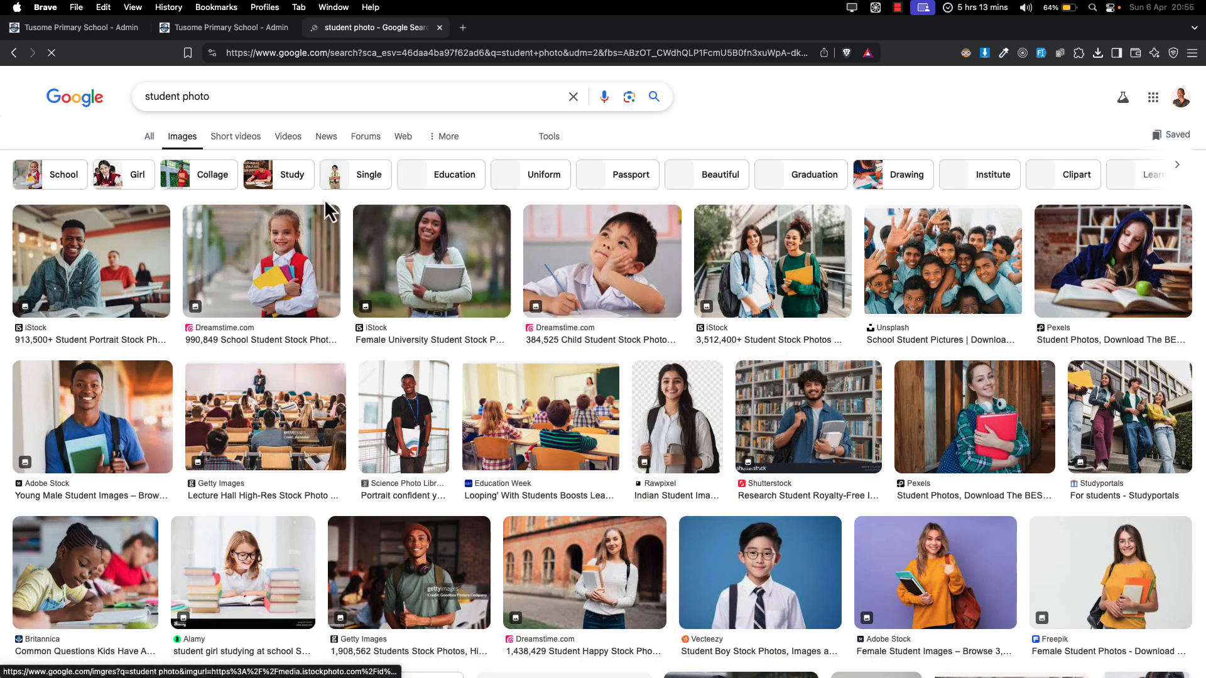
{"action": "left_click", "coordinate": [249, 97]}
{"action": "type", "text": "af"}
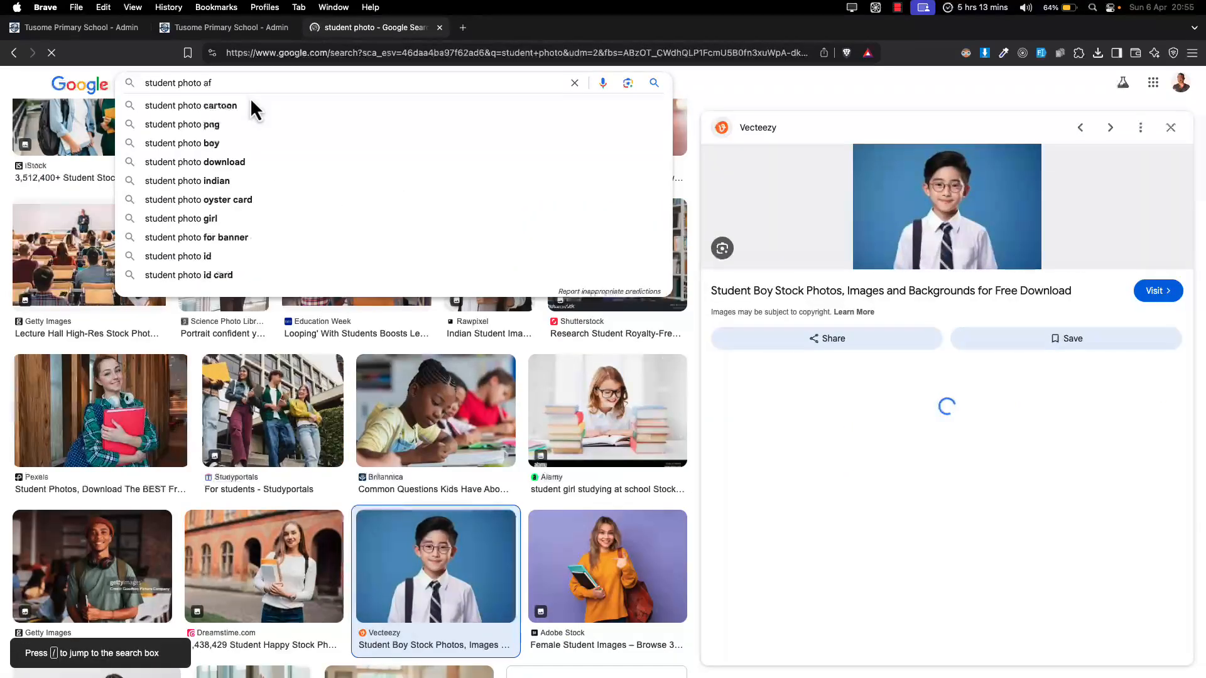
{"action": "left_click", "coordinate": [250, 105]}
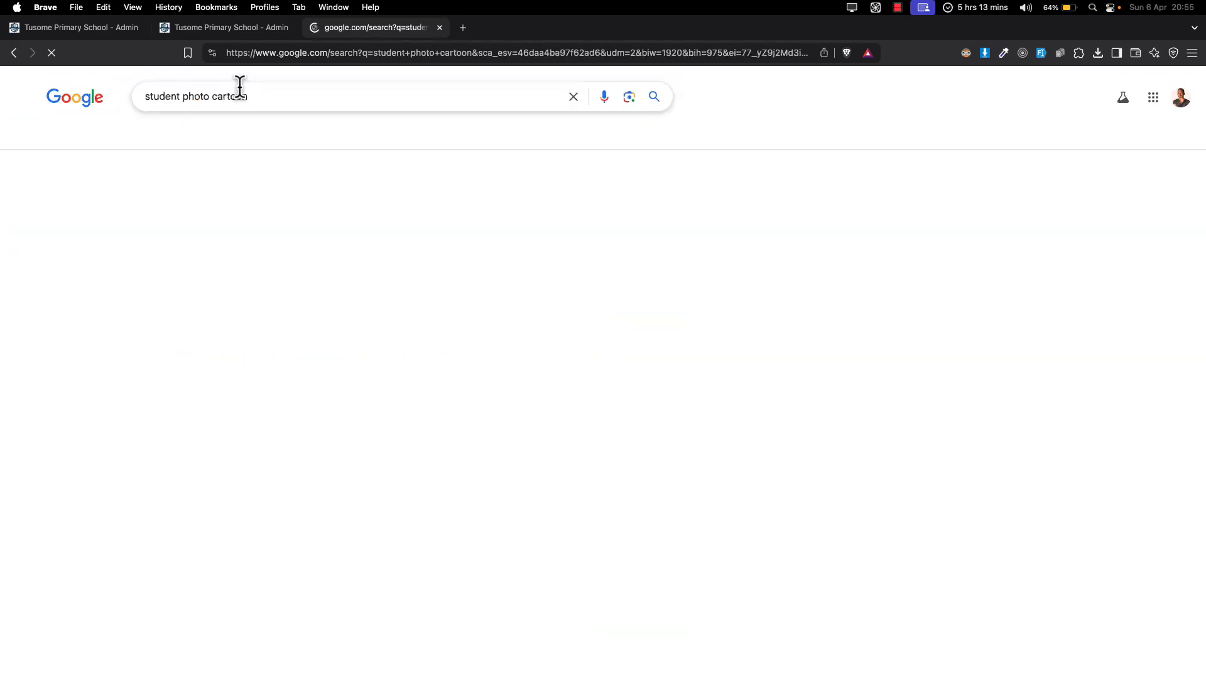
{"action": "key", "text": "super+bracketleft"}
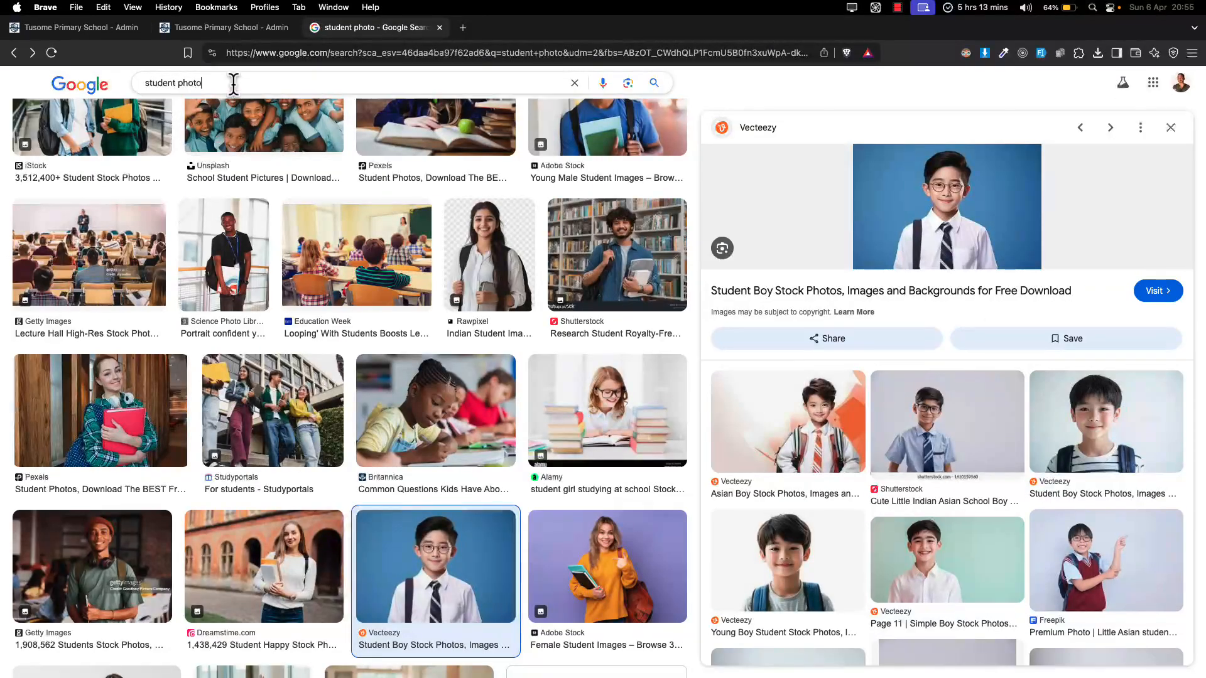
Refine the image search to "student photo african" and open the Shutterstock result of the African teenage student.
{"action": "type", "text": "africa"}
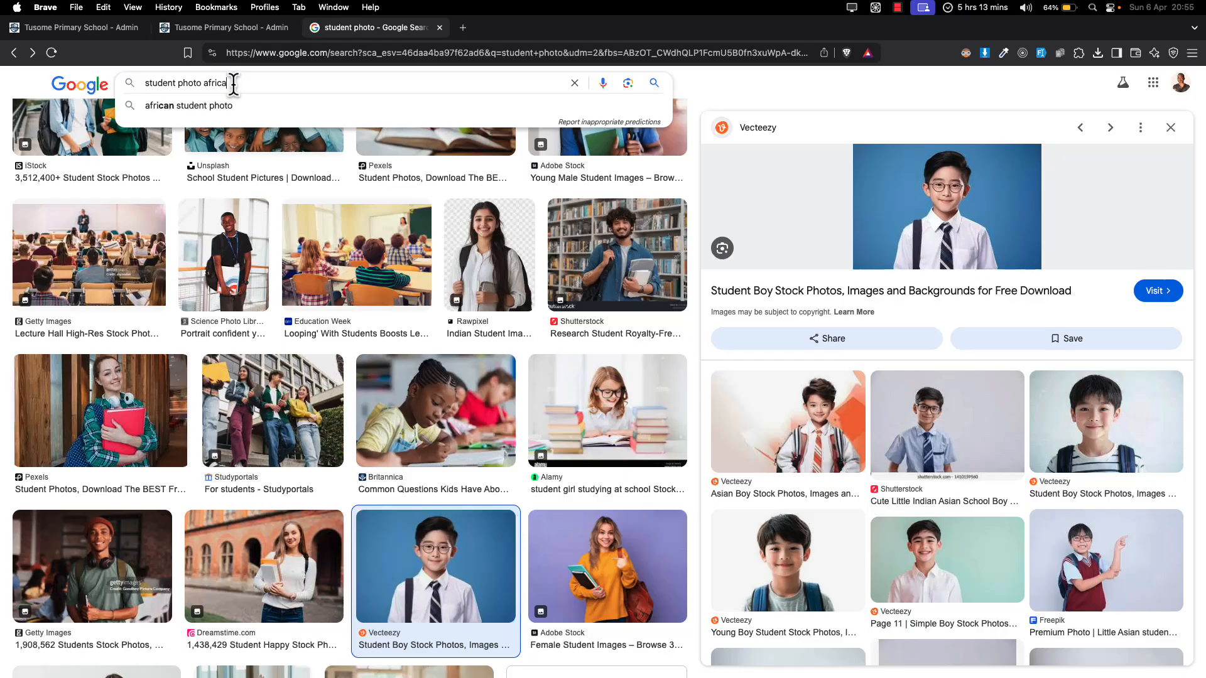
{"action": "type", "text": "n"}
{"action": "key", "text": "Return"}
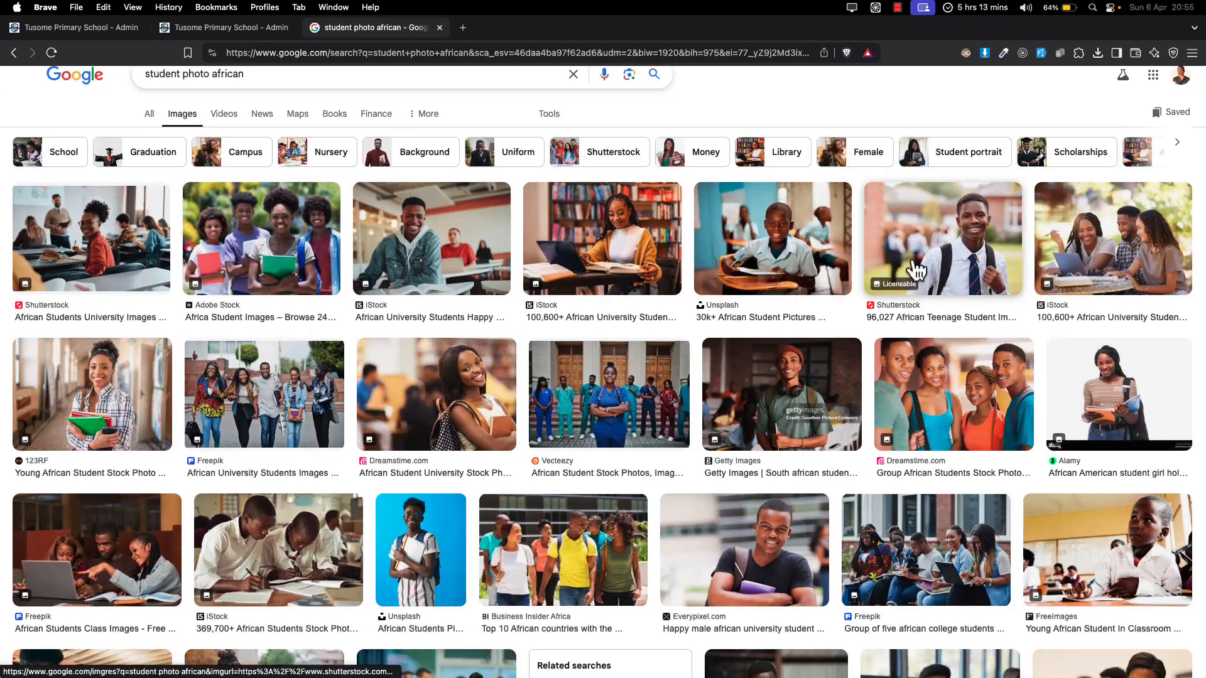
{"action": "left_click", "coordinate": [915, 265]}
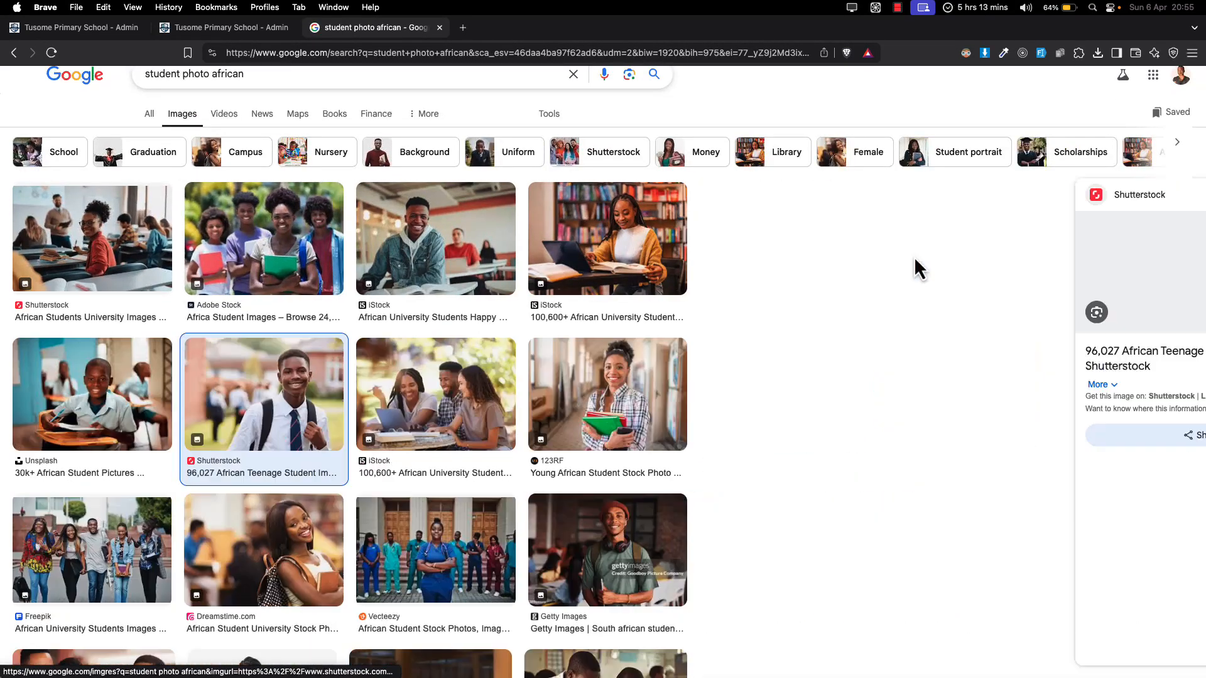
Preview the Unsplash picture of the boy writing at a desk and launch the Lightshot screenshot app.
{"action": "left_click", "coordinate": [140, 420]}
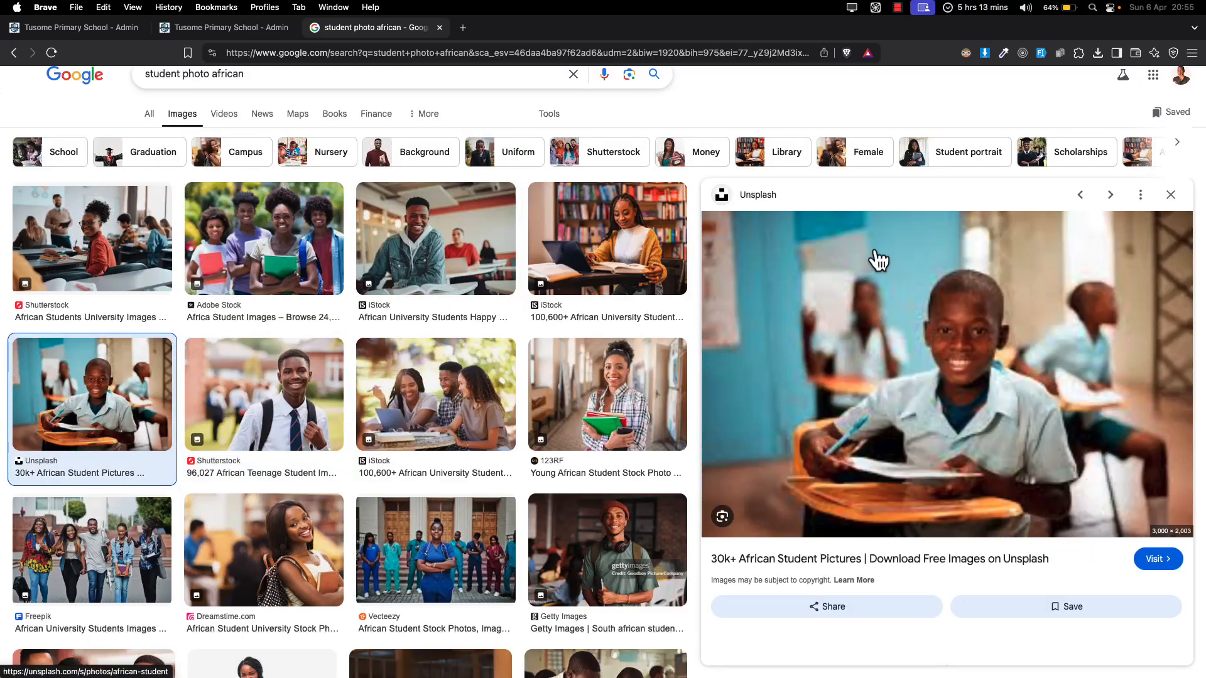
{"action": "scroll", "coordinate": [921, 314], "scroll_direction": "down", "scroll_amount": 3}
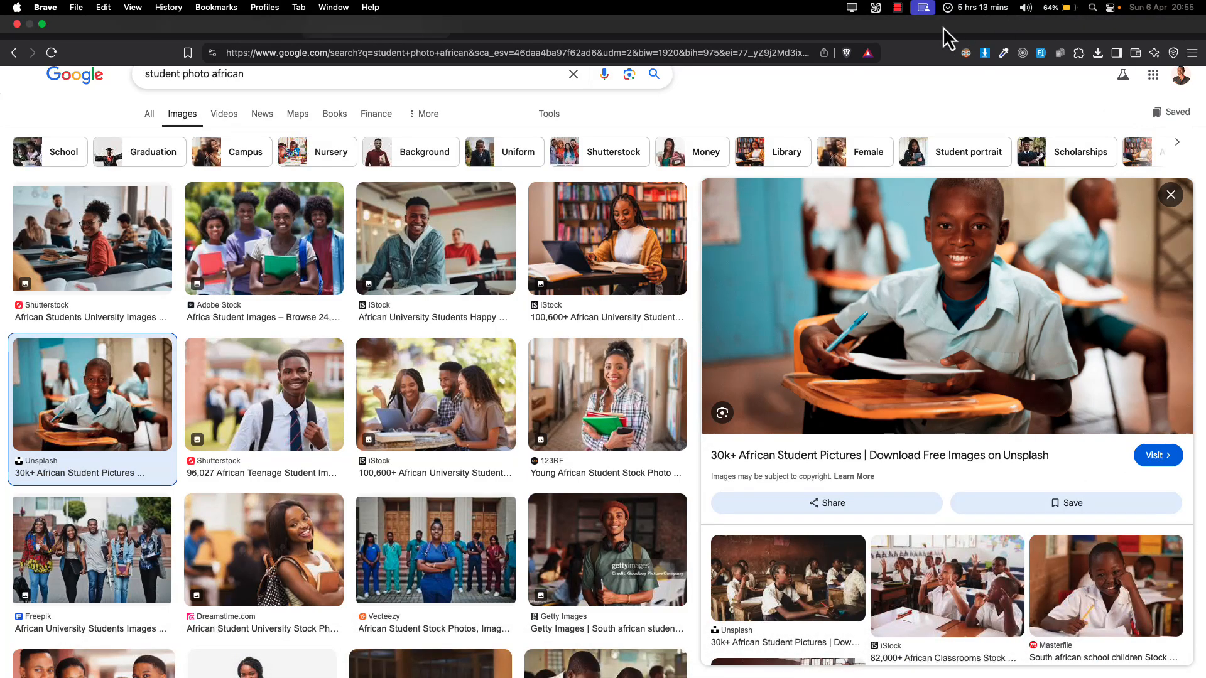
{"action": "key", "text": "ctrl+Up"}
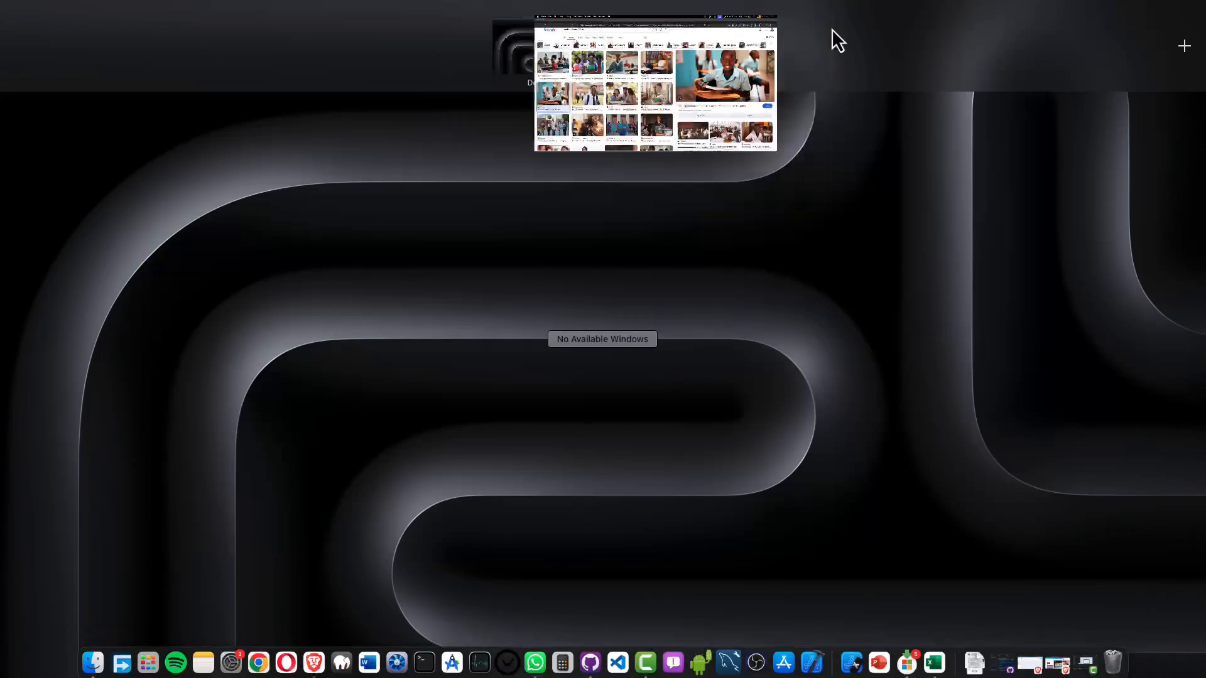
{"action": "left_click", "coordinate": [145, 667]}
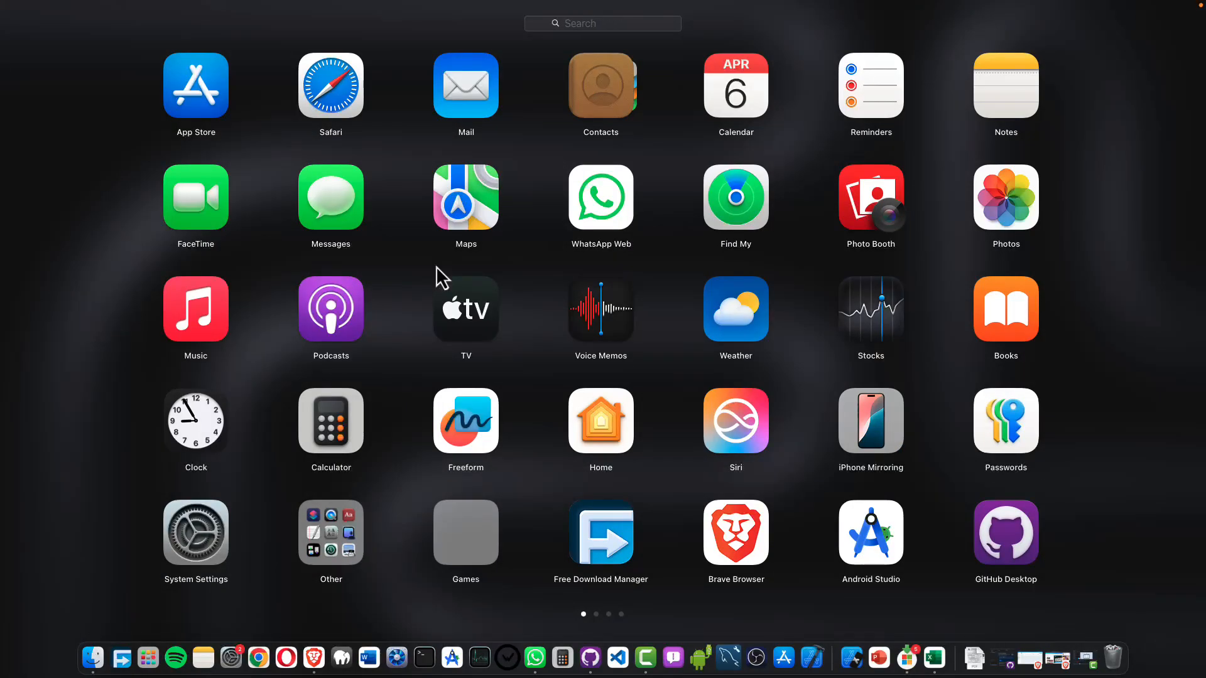
{"action": "type", "text": "light"}
{"action": "key", "text": "Return"}
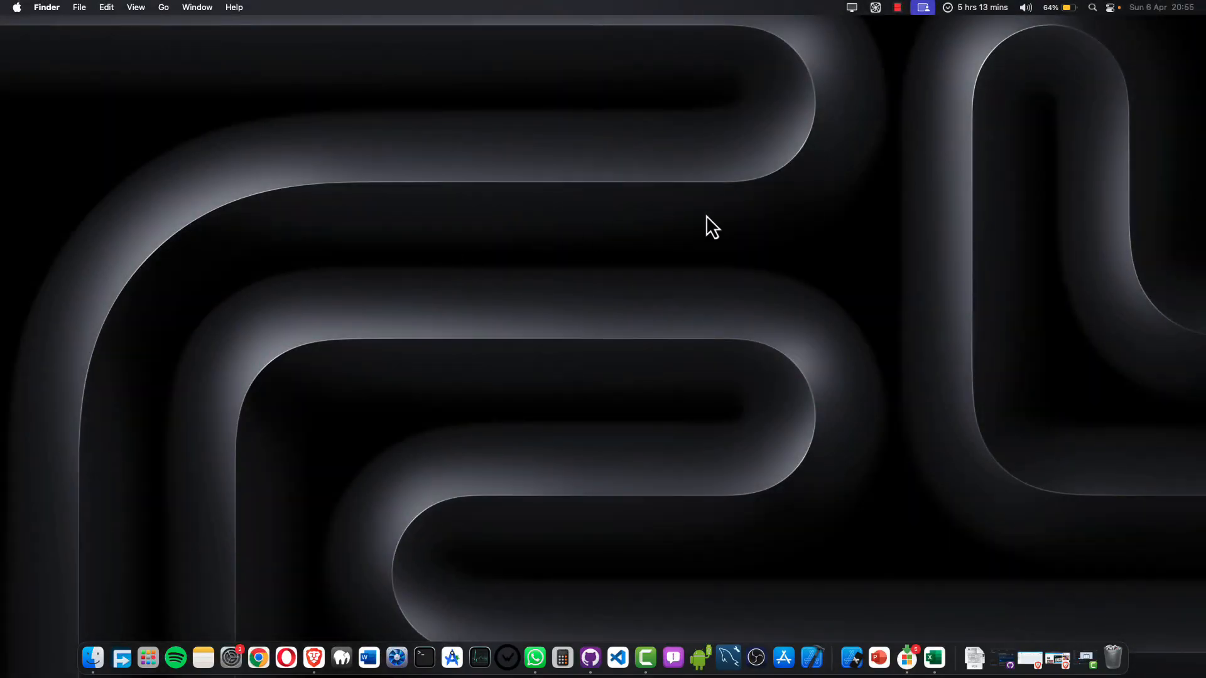
{"action": "key", "text": "ctrl+Right"}
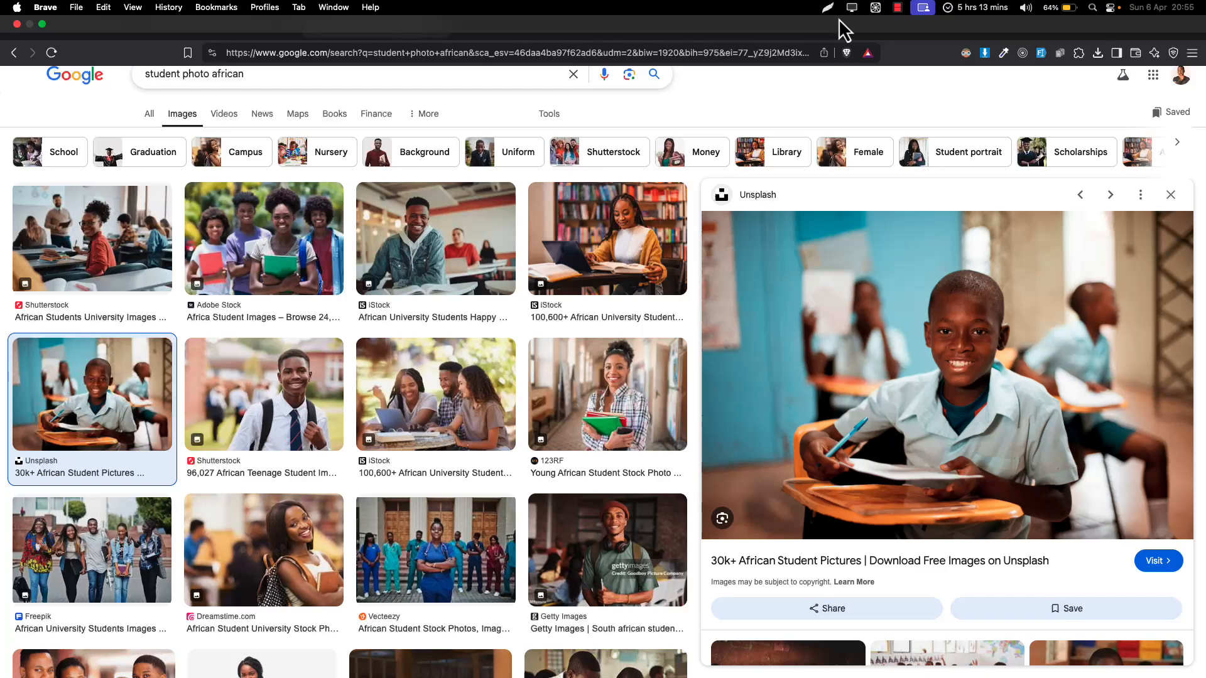
Take a Lightshot capture of about 236x312 pixels around the boy's head and shoulders in the previewed picture.
{"action": "left_click", "coordinate": [827, 8]}
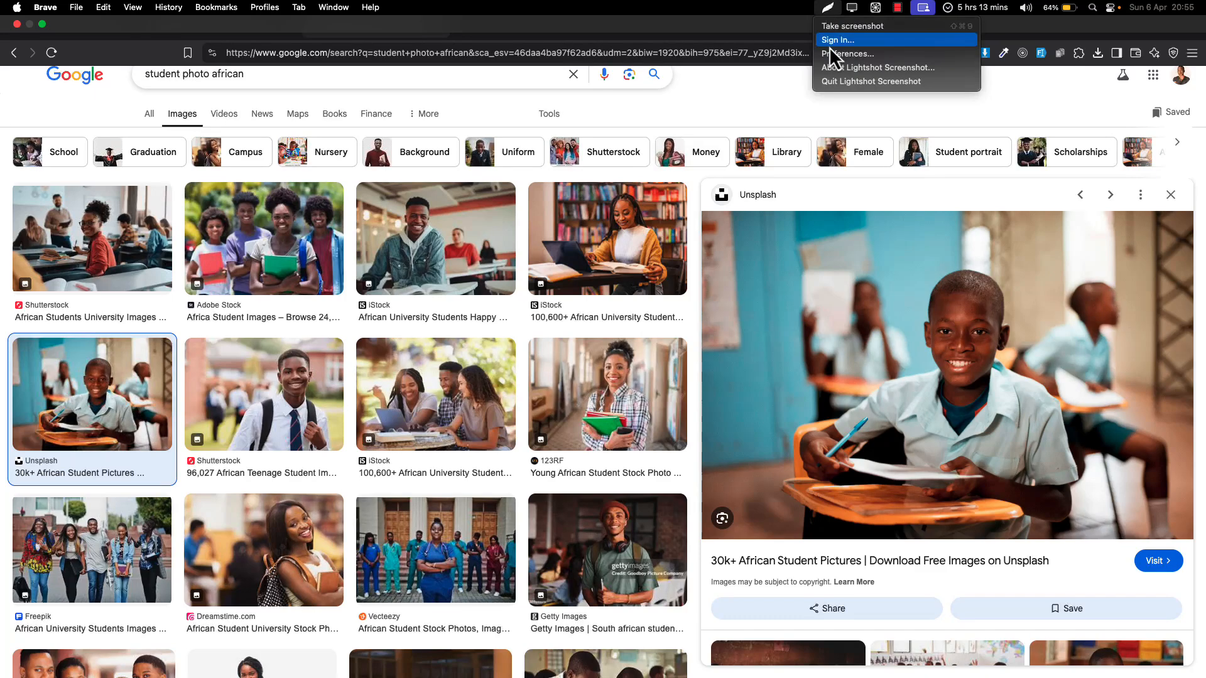
{"action": "left_click", "coordinate": [873, 30]}
{"action": "left_click_drag", "start_coordinate": [855, 245], "coordinate": [1049, 466]}
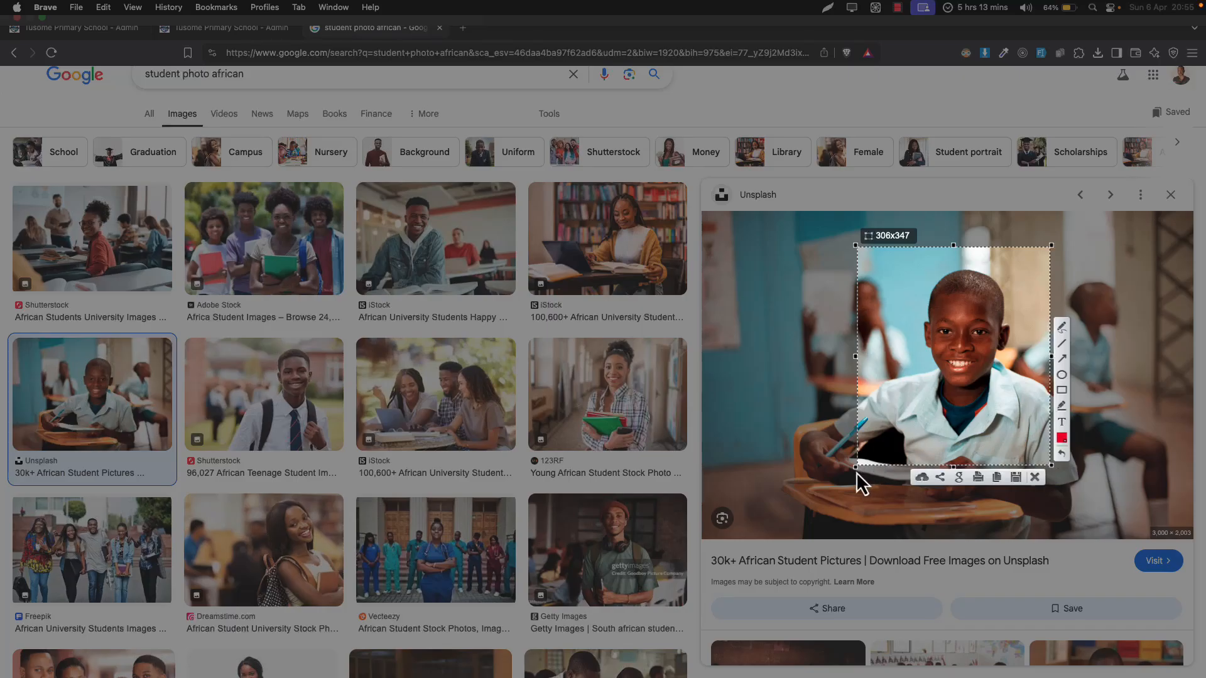
{"action": "left_click_drag", "start_coordinate": [856, 470], "coordinate": [888, 432]}
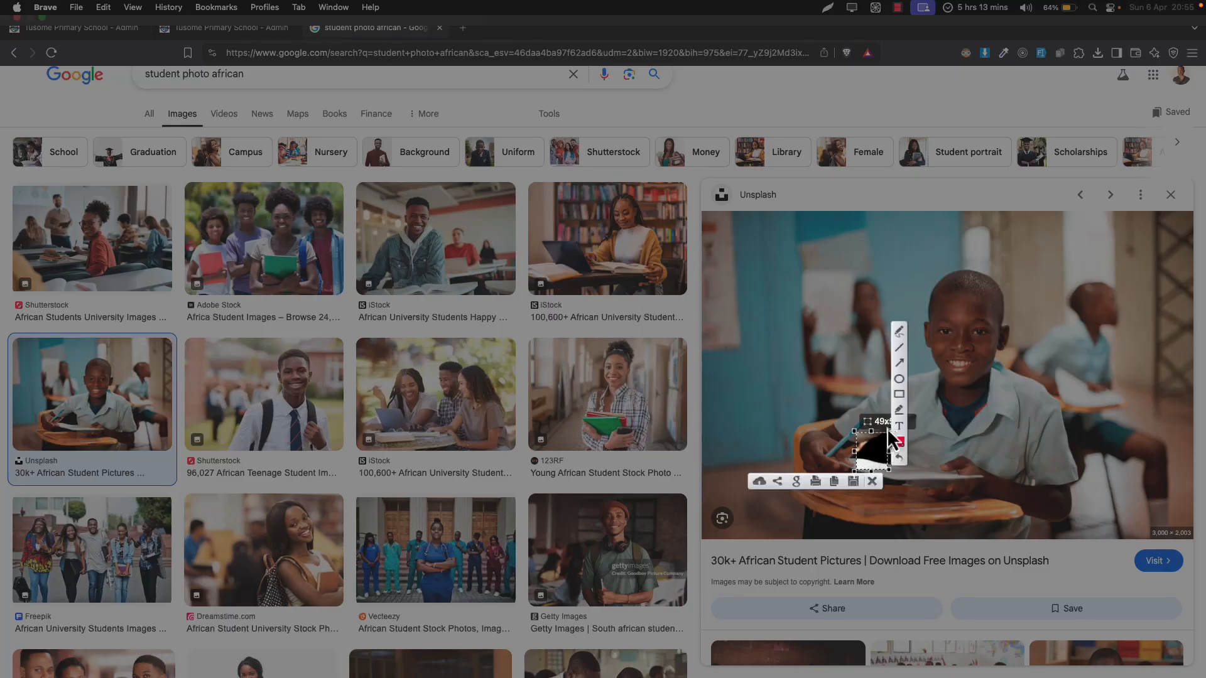
{"action": "left_click_drag", "start_coordinate": [906, 243], "coordinate": [995, 432]}
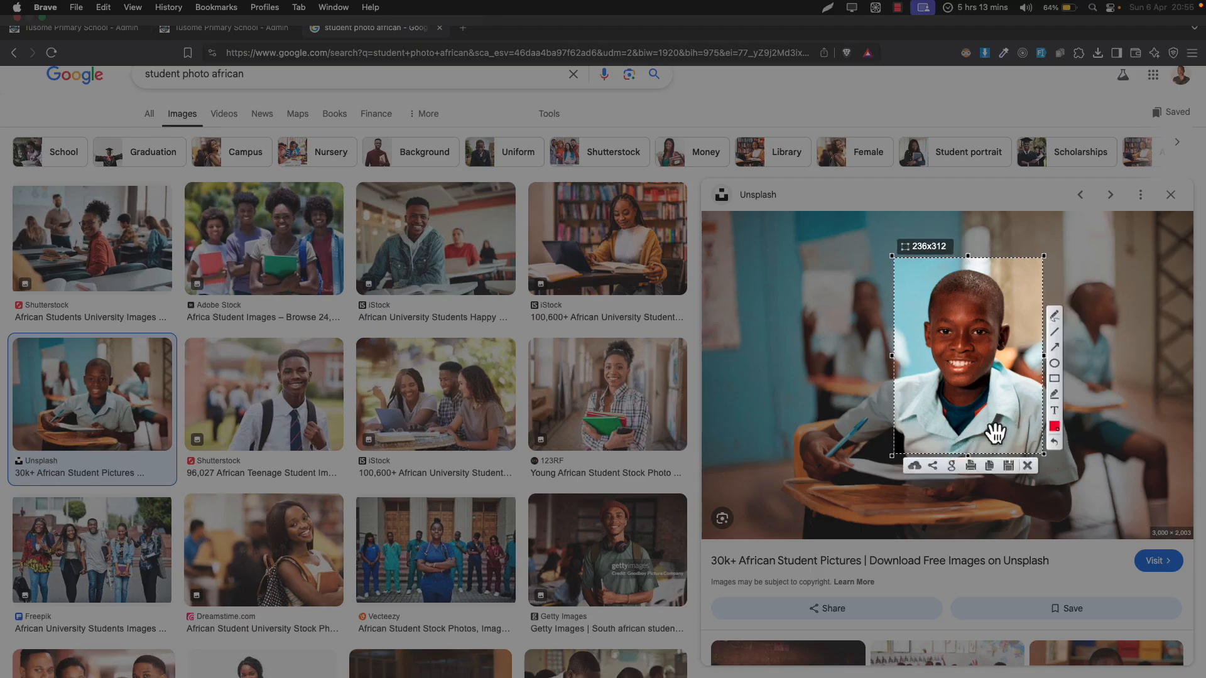
Save the captured portrait to the Desktop as 1.student.
{"action": "left_click", "coordinate": [1008, 466]}
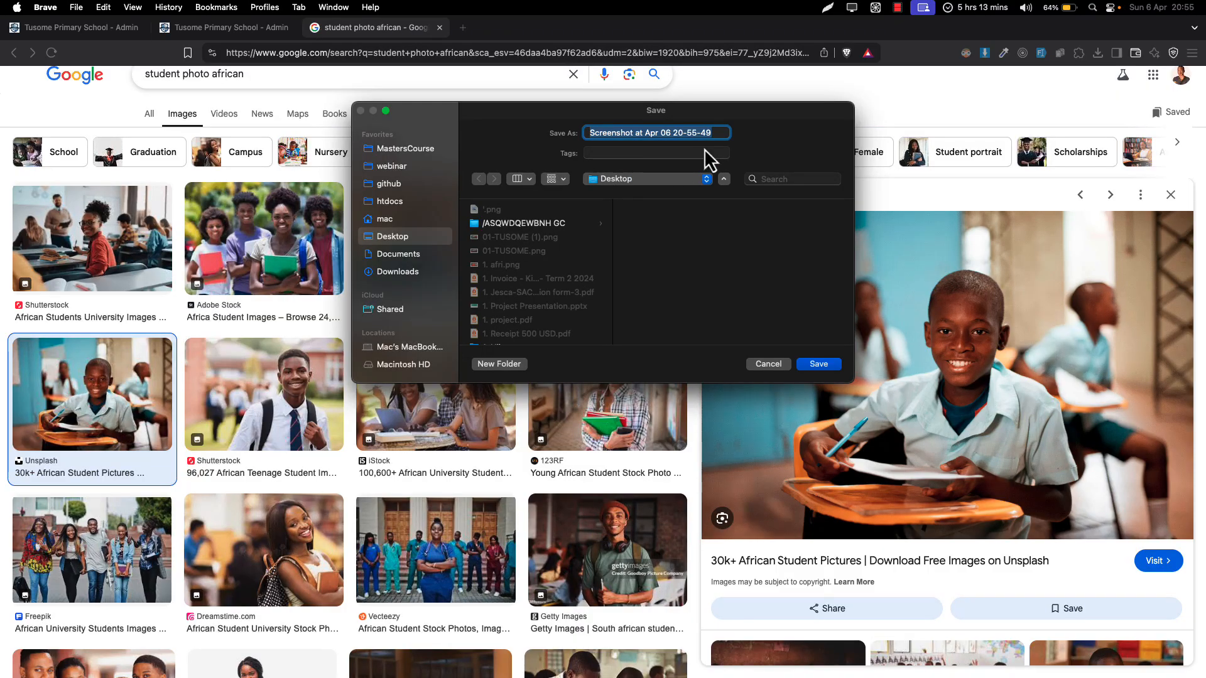
{"action": "type", "text": "1."}
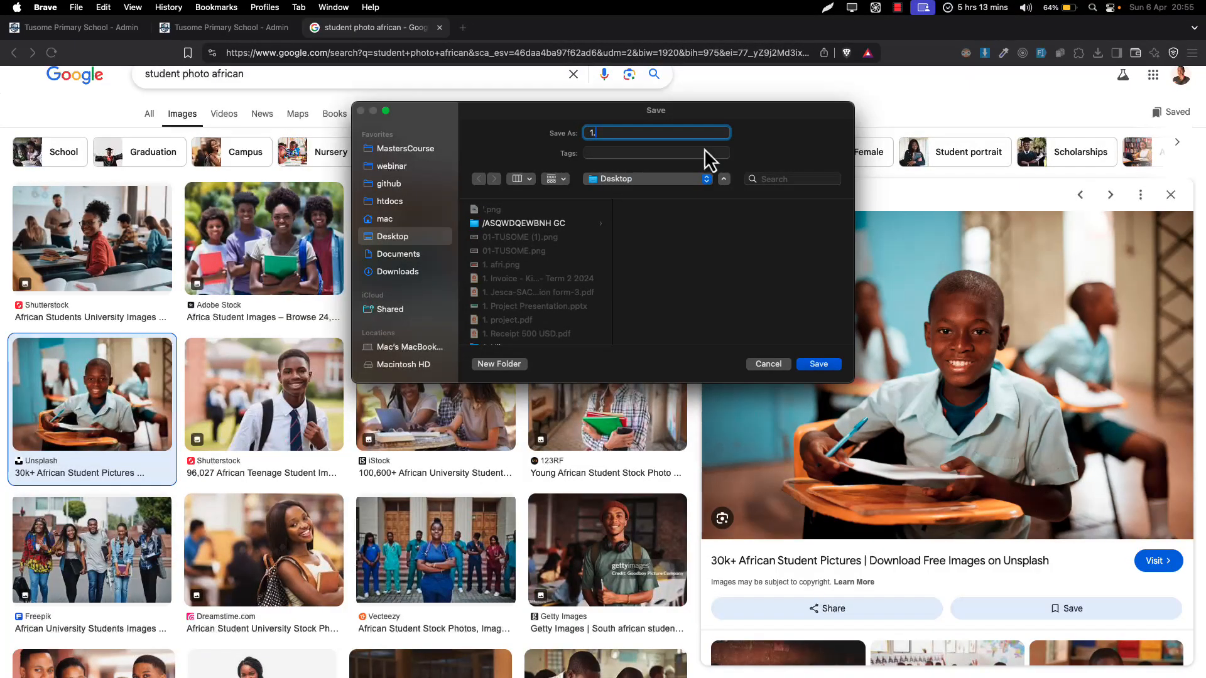
{"action": "type", "text": "student"}
{"action": "key", "text": "Return"}
Return to the school admin site and reopen the first active student's record for editing.
{"action": "left_click", "coordinate": [222, 36]}
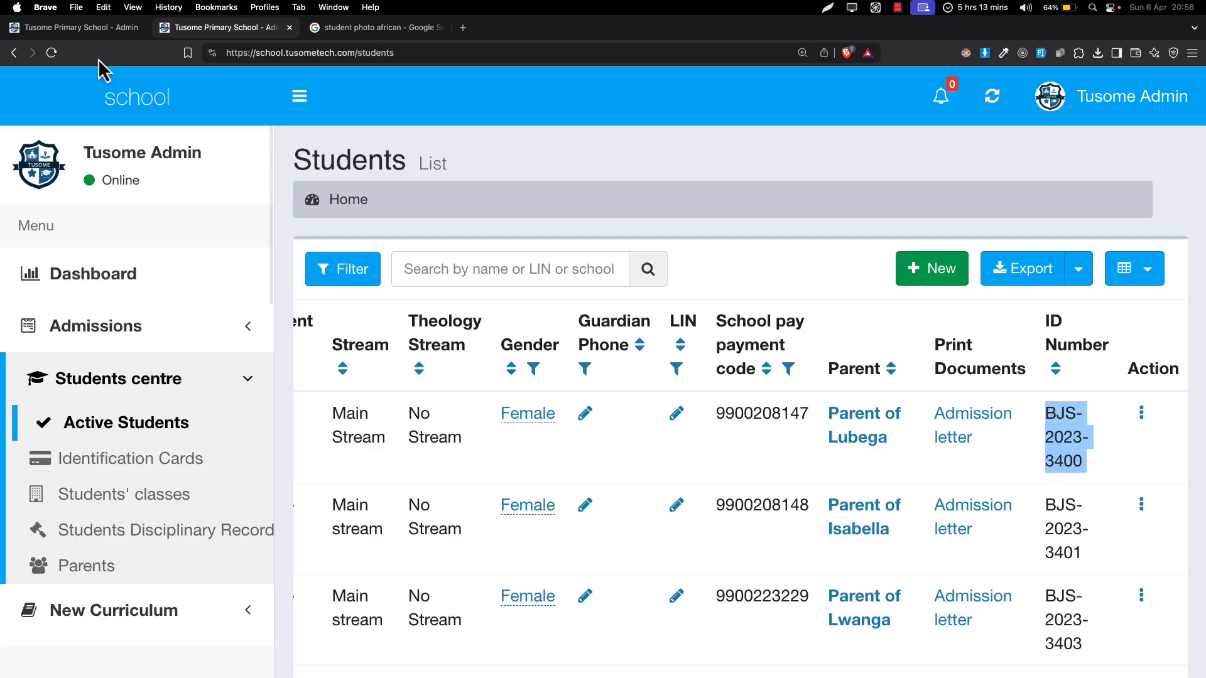
{"action": "left_click", "coordinate": [99, 28]}
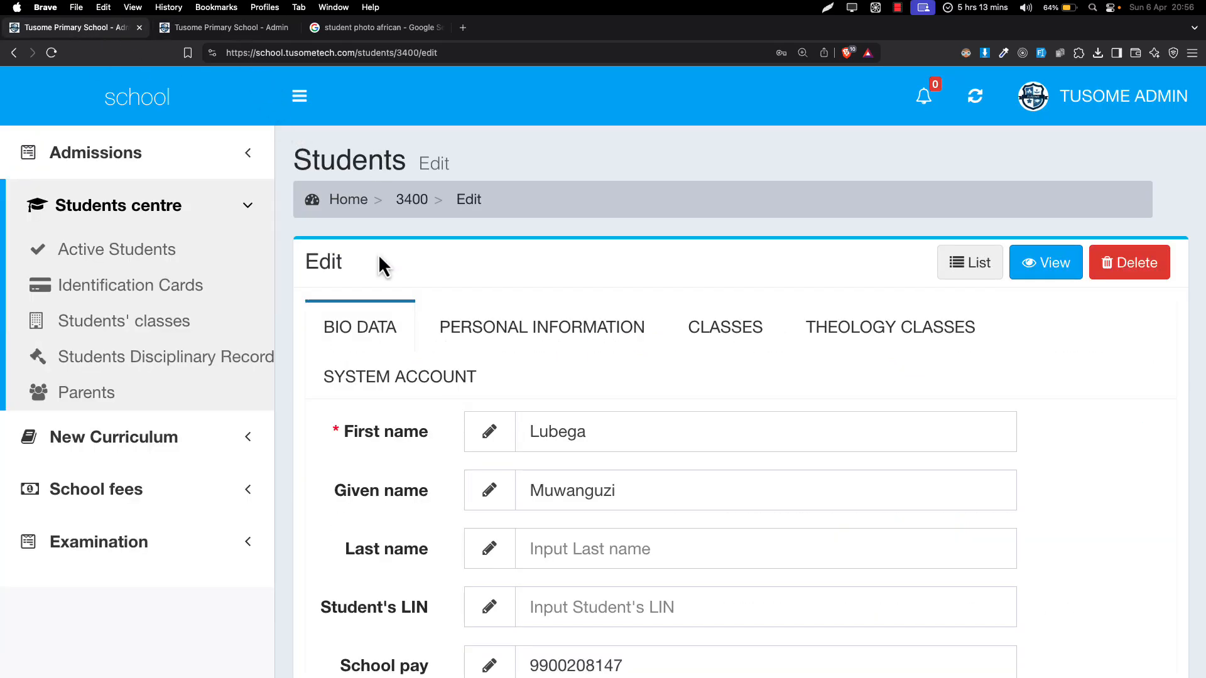
{"action": "left_click", "coordinate": [151, 251]}
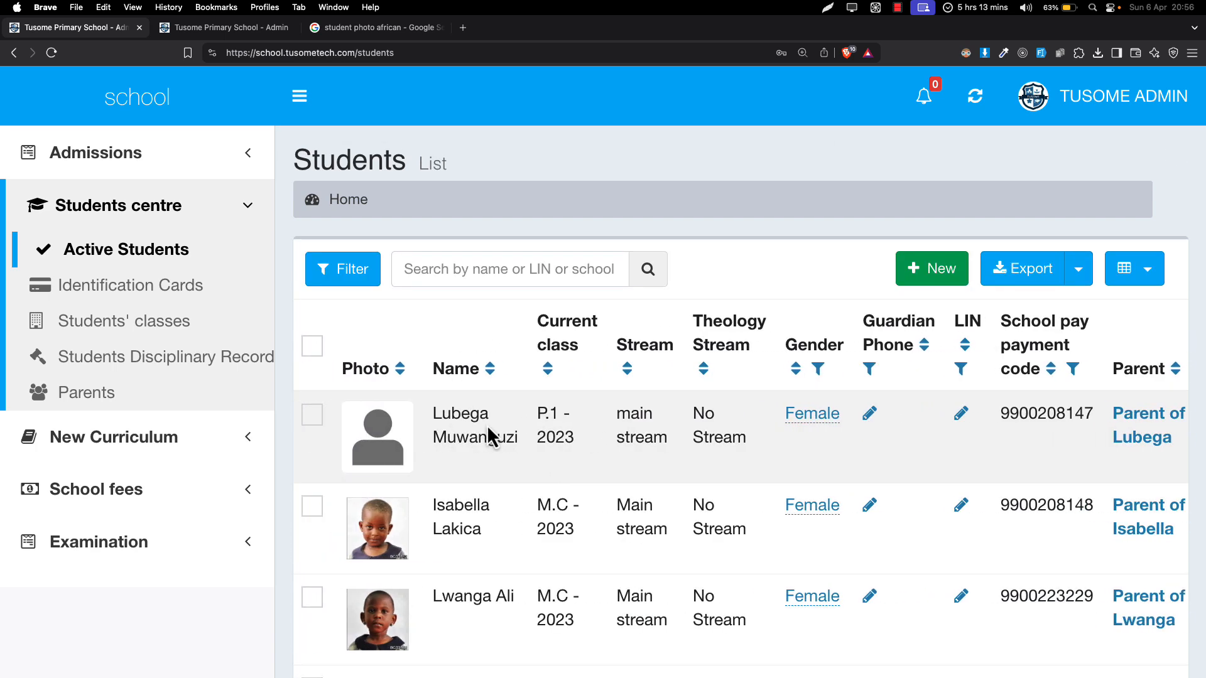
{"action": "scroll", "coordinate": [487, 424], "scroll_direction": "right", "scroll_amount": 5}
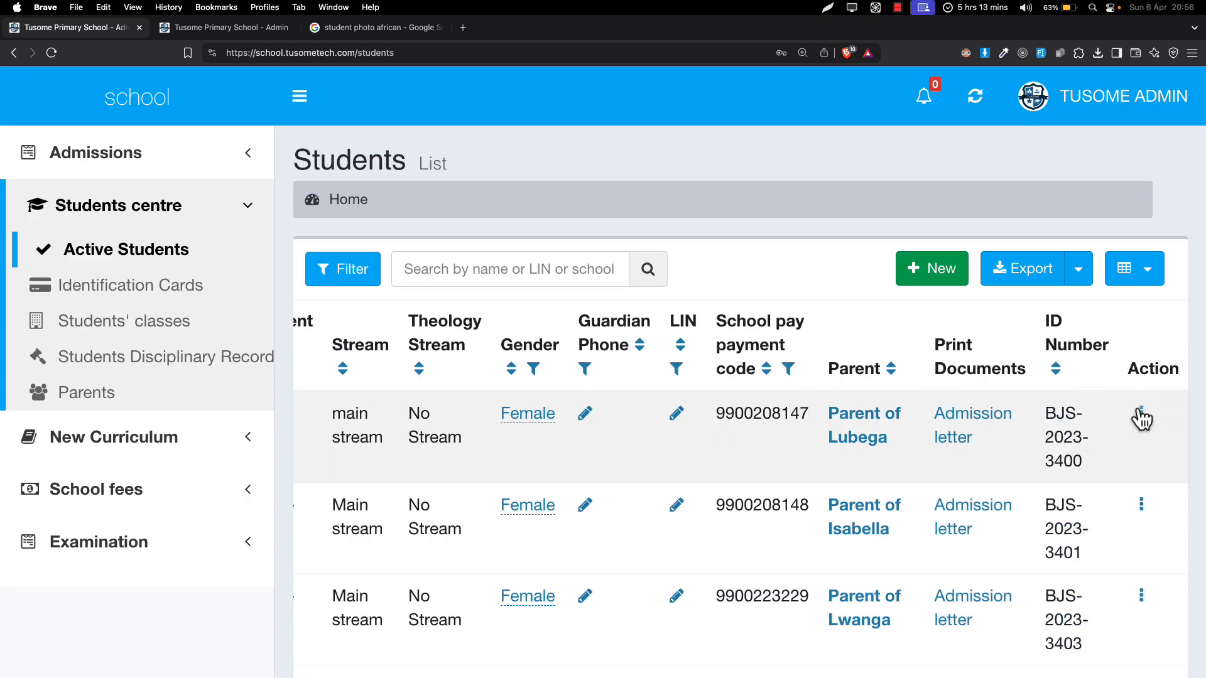
{"action": "left_click", "coordinate": [1141, 417]}
{"action": "left_click", "coordinate": [1122, 427]}
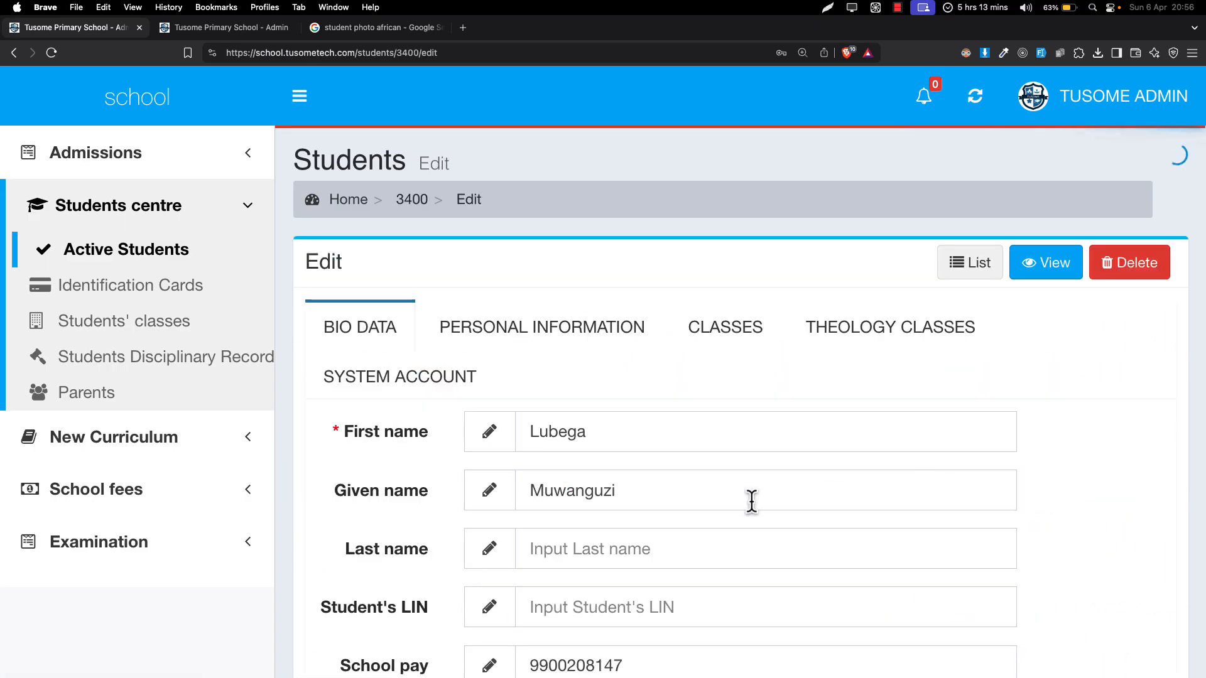
Take the browser out of full screen and widen its window, with the student's photo field in view.
{"action": "scroll", "coordinate": [662, 514], "scroll_direction": "down", "scroll_amount": 10}
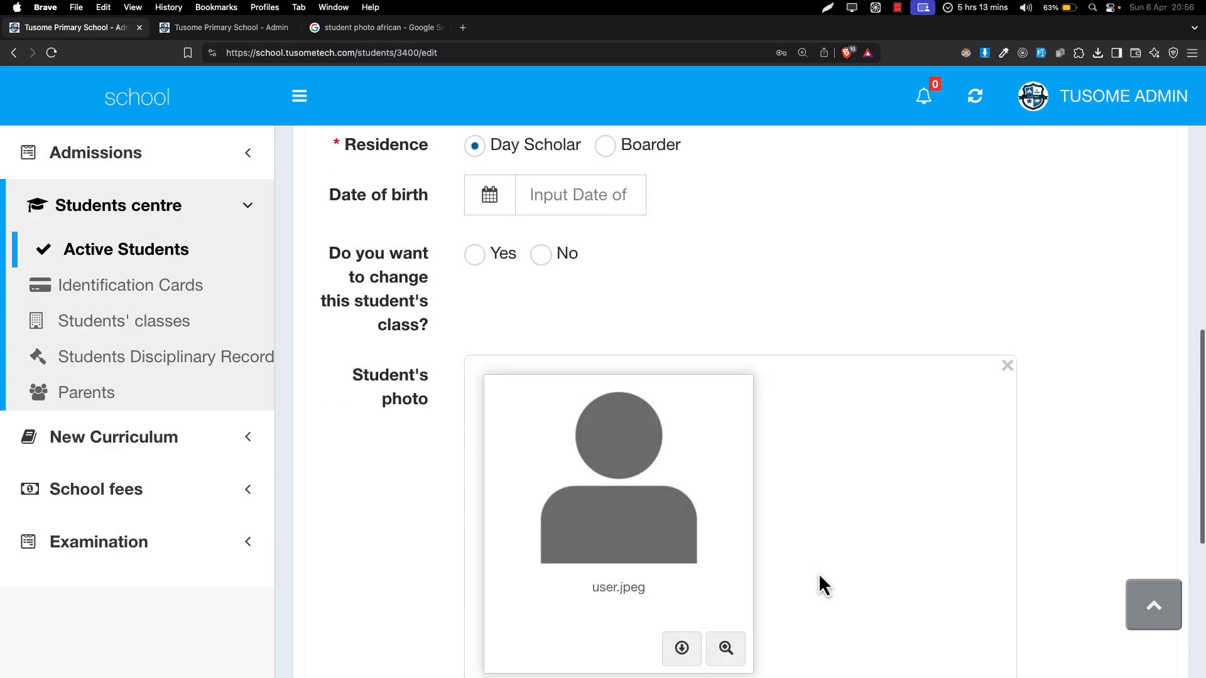
{"action": "scroll", "coordinate": [819, 573], "scroll_direction": "down", "scroll_amount": 6}
{"action": "scroll", "coordinate": [825, 578], "scroll_direction": "up", "scroll_amount": 1}
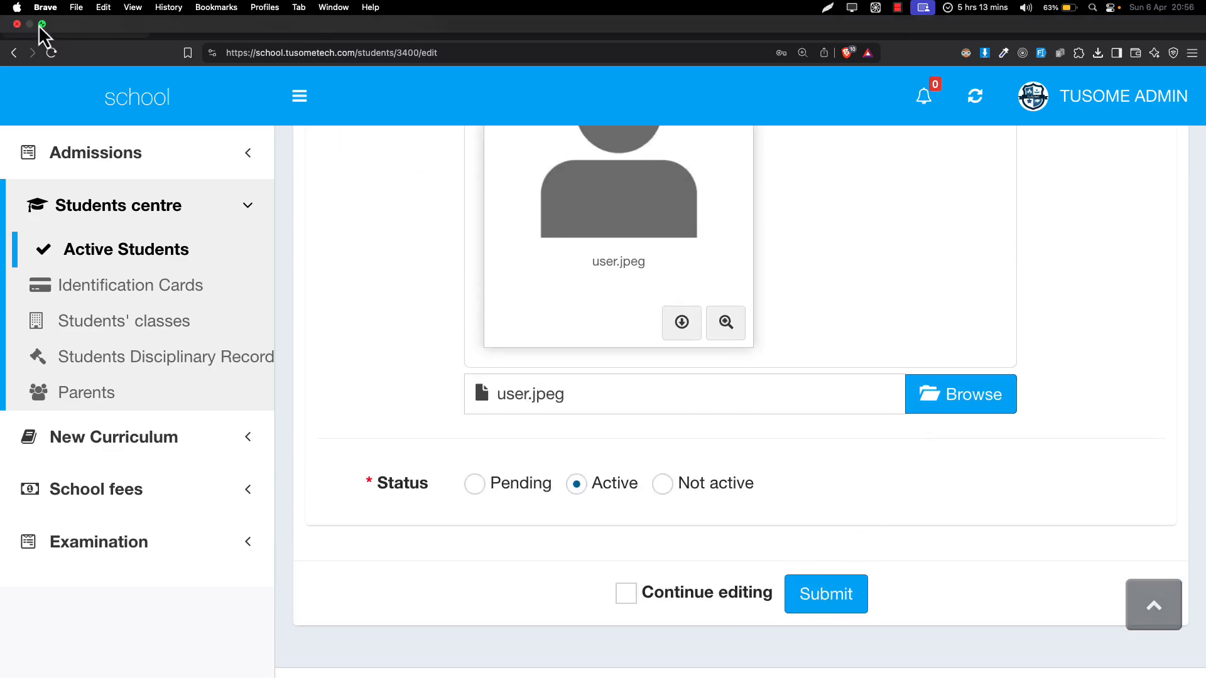
{"action": "left_click", "coordinate": [42, 28]}
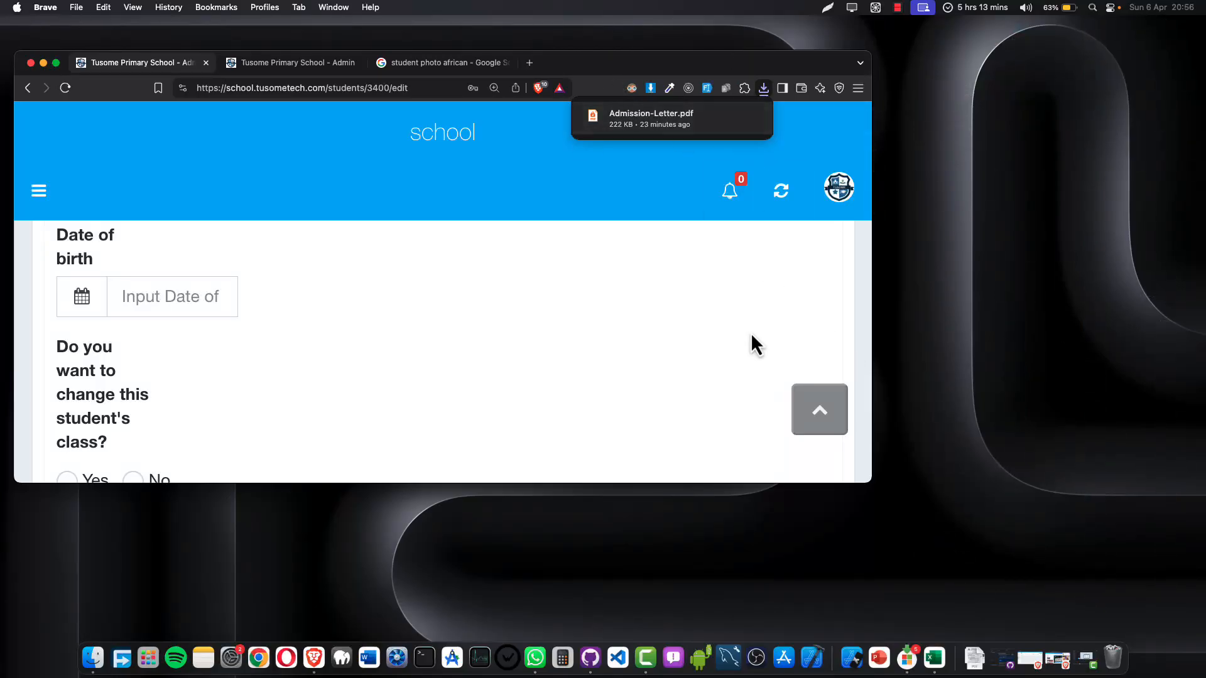
{"action": "scroll", "coordinate": [671, 363], "scroll_direction": "down", "scroll_amount": 10}
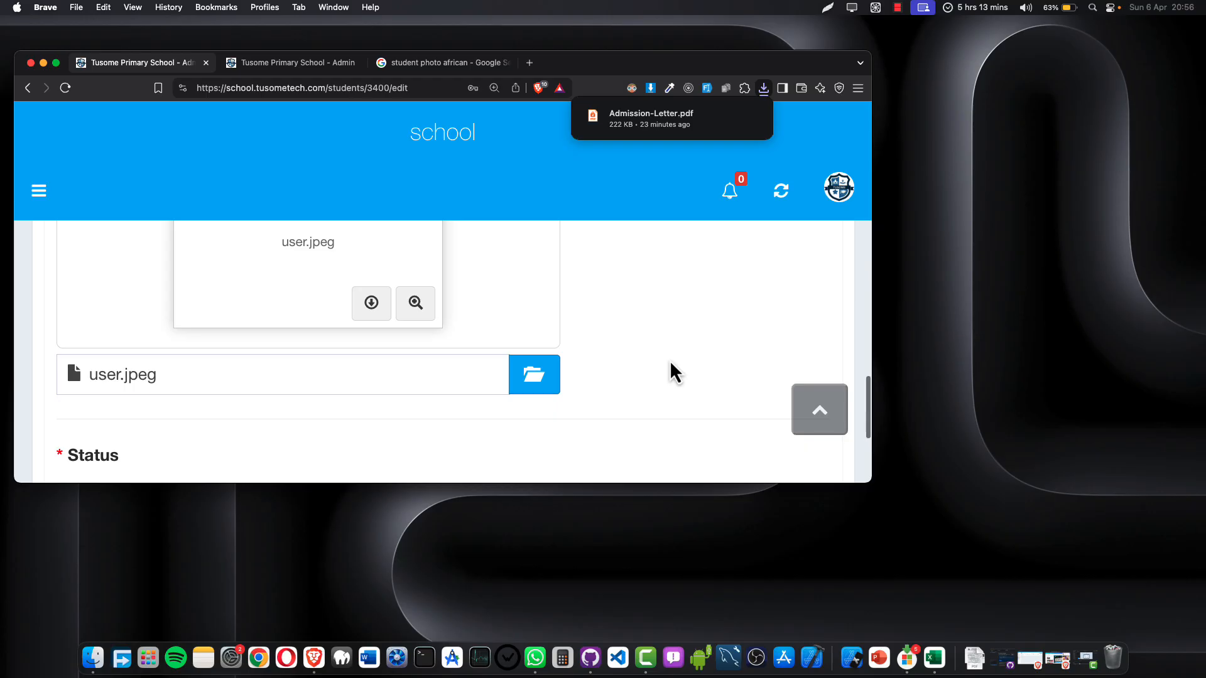
{"action": "left_click_drag", "start_coordinate": [871, 108], "coordinate": [999, 108]}
Place 1.student.png from the Desktop folder in Finder into the record's Student's photo field.
{"action": "left_click", "coordinate": [94, 659]}
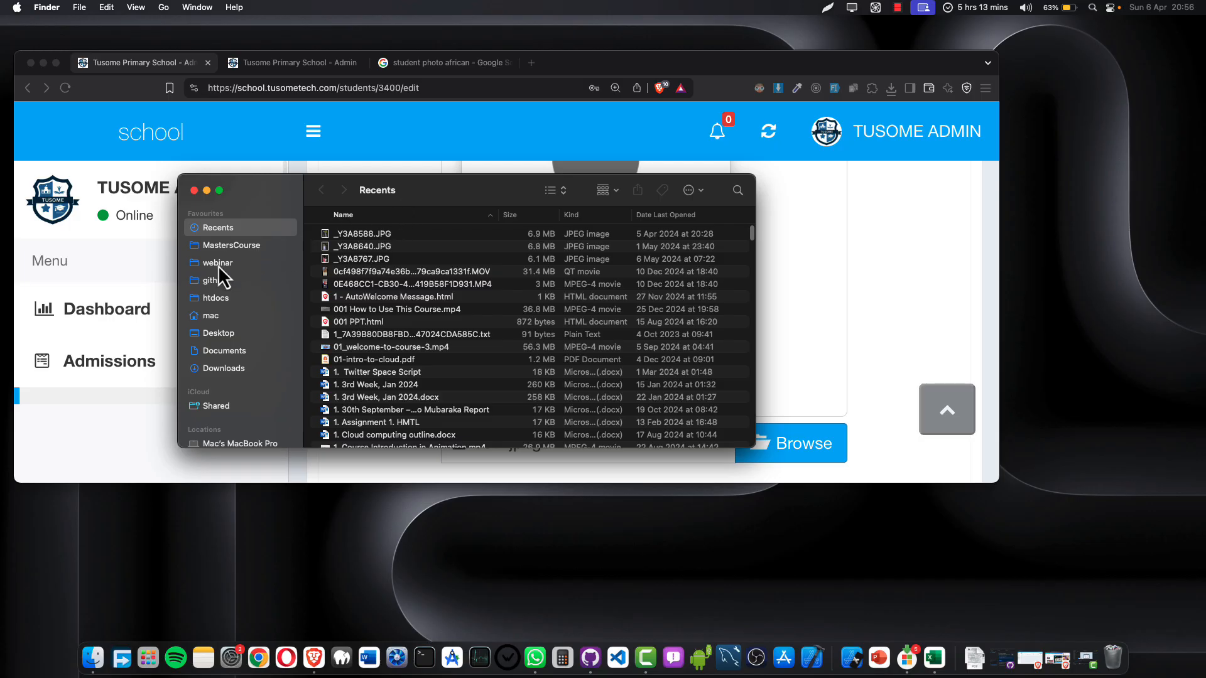
{"action": "left_click", "coordinate": [215, 333]}
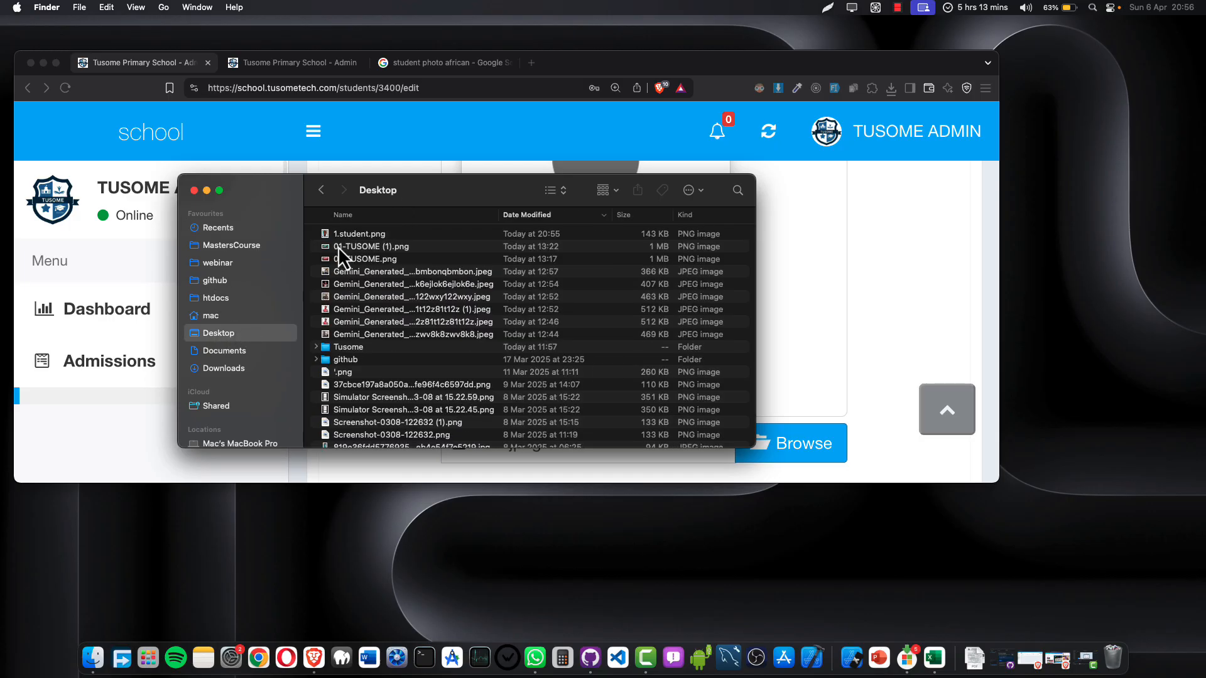
{"action": "left_click", "coordinate": [357, 233]}
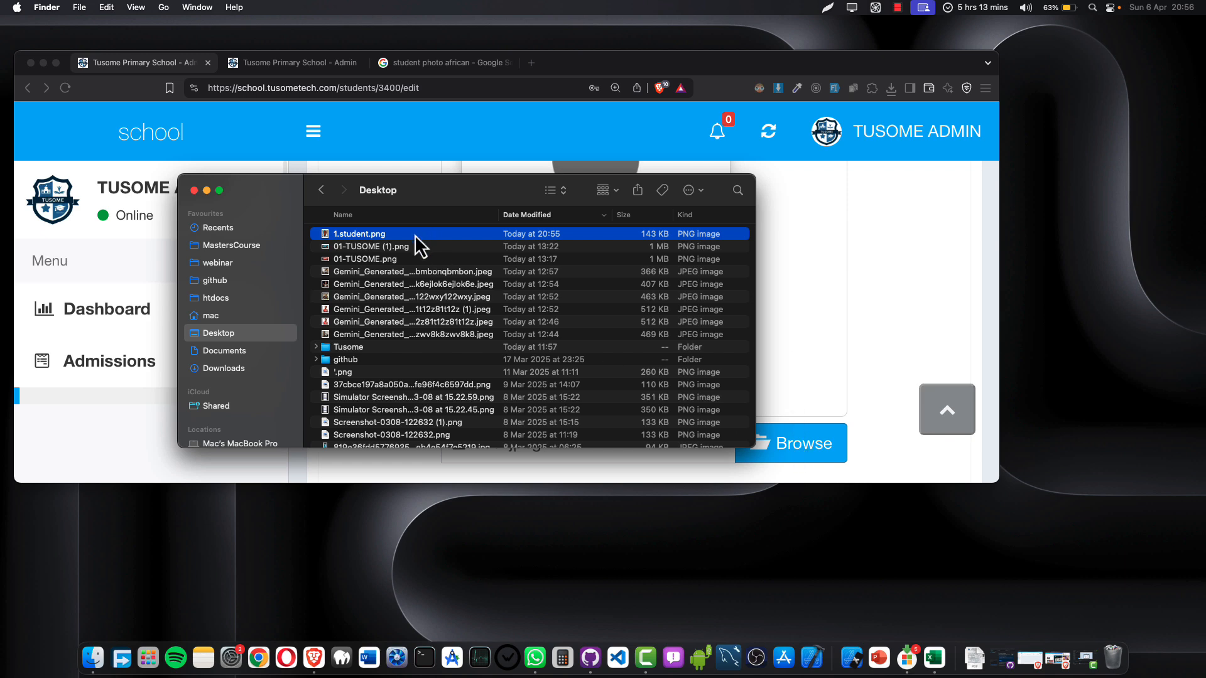
{"action": "left_click_drag", "start_coordinate": [785, 250], "coordinate": [806, 448]}
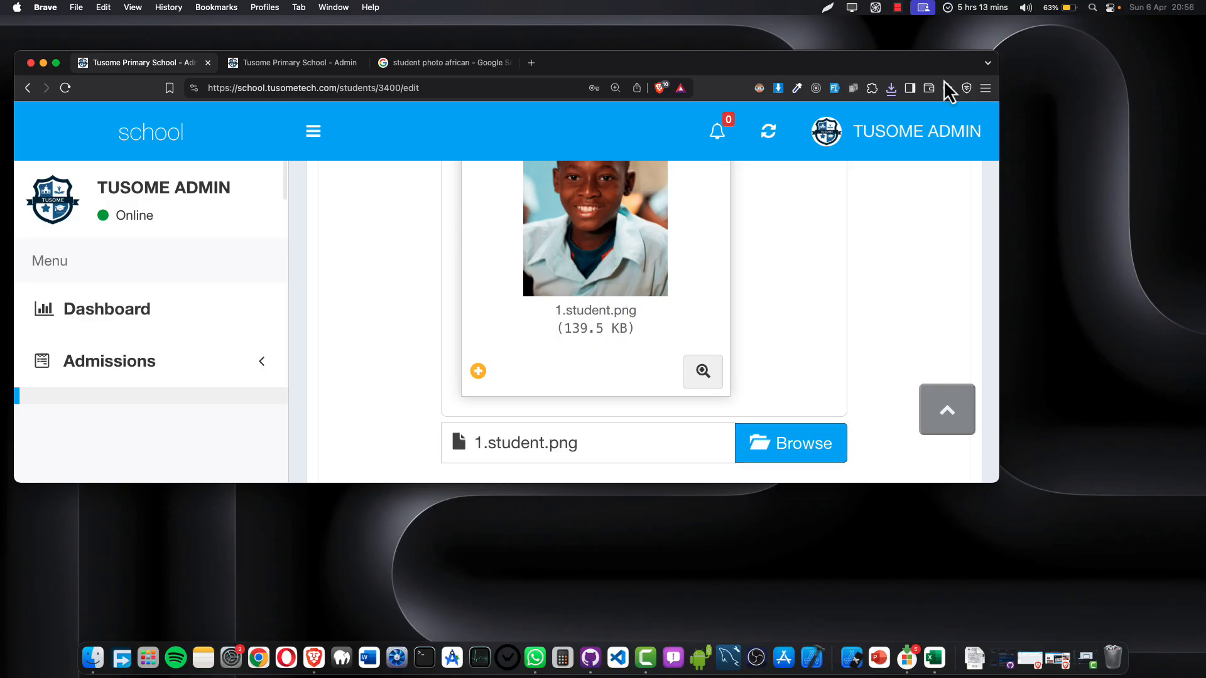
Restore the full-screen browser and submit the student's record with Continue editing enabled.
{"action": "double_click", "coordinate": [948, 69]}
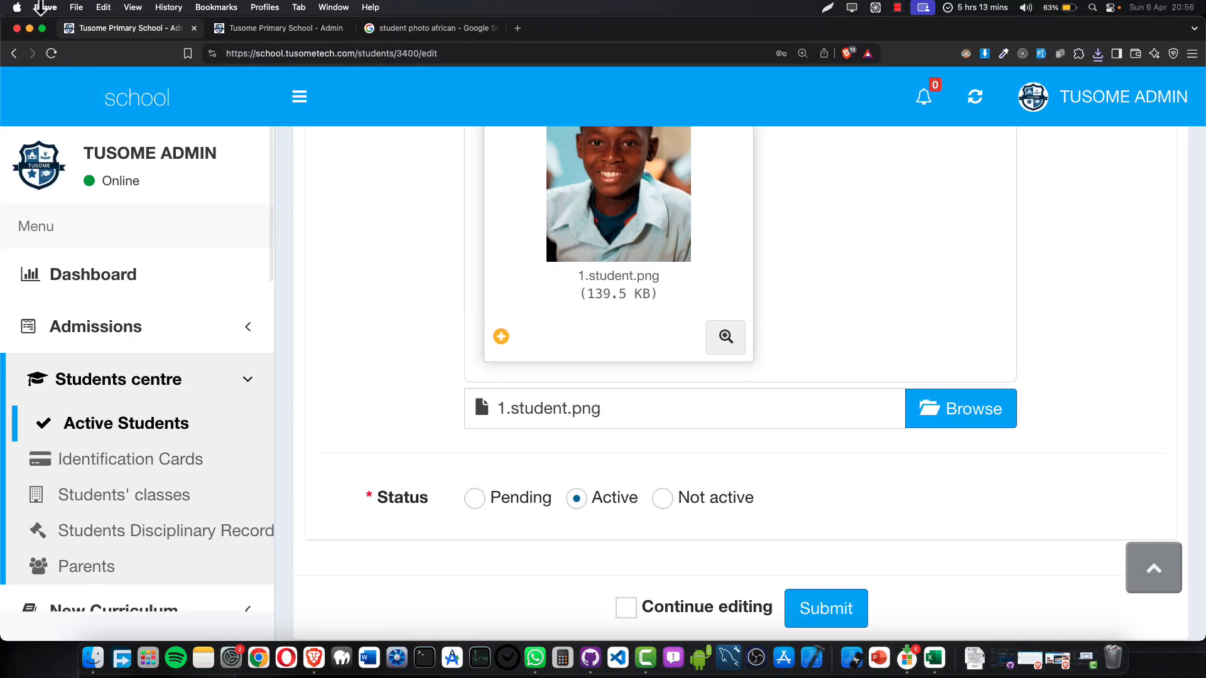
{"action": "left_click", "coordinate": [42, 28]}
{"action": "scroll", "coordinate": [695, 273], "scroll_direction": "up", "scroll_amount": 10}
{"action": "scroll", "coordinate": [696, 272], "scroll_direction": "down", "scroll_amount": 6}
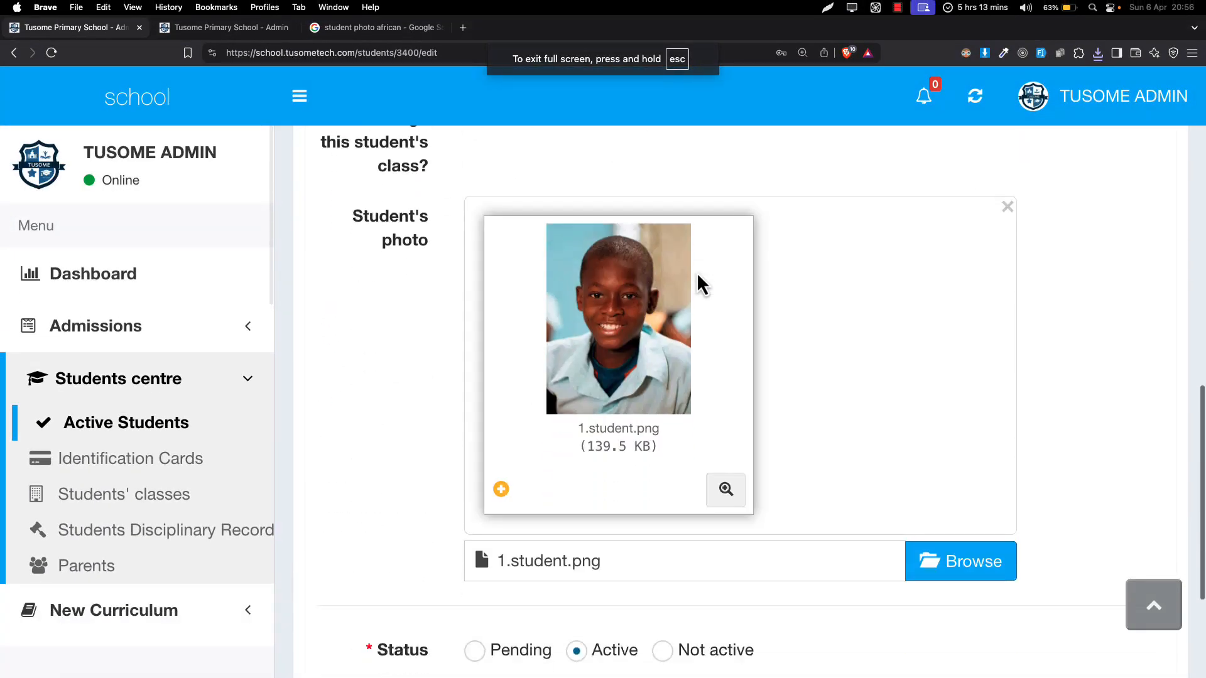
{"action": "scroll", "coordinate": [647, 314], "scroll_direction": "down", "scroll_amount": 5}
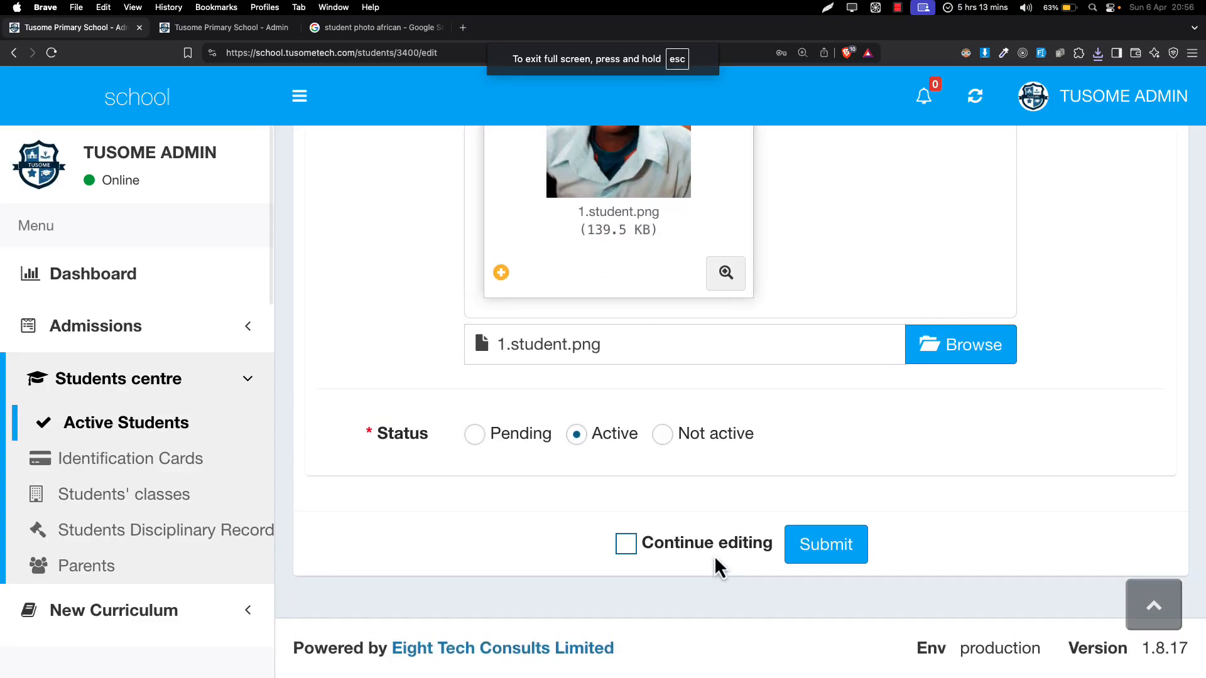
{"action": "left_click", "coordinate": [823, 543]}
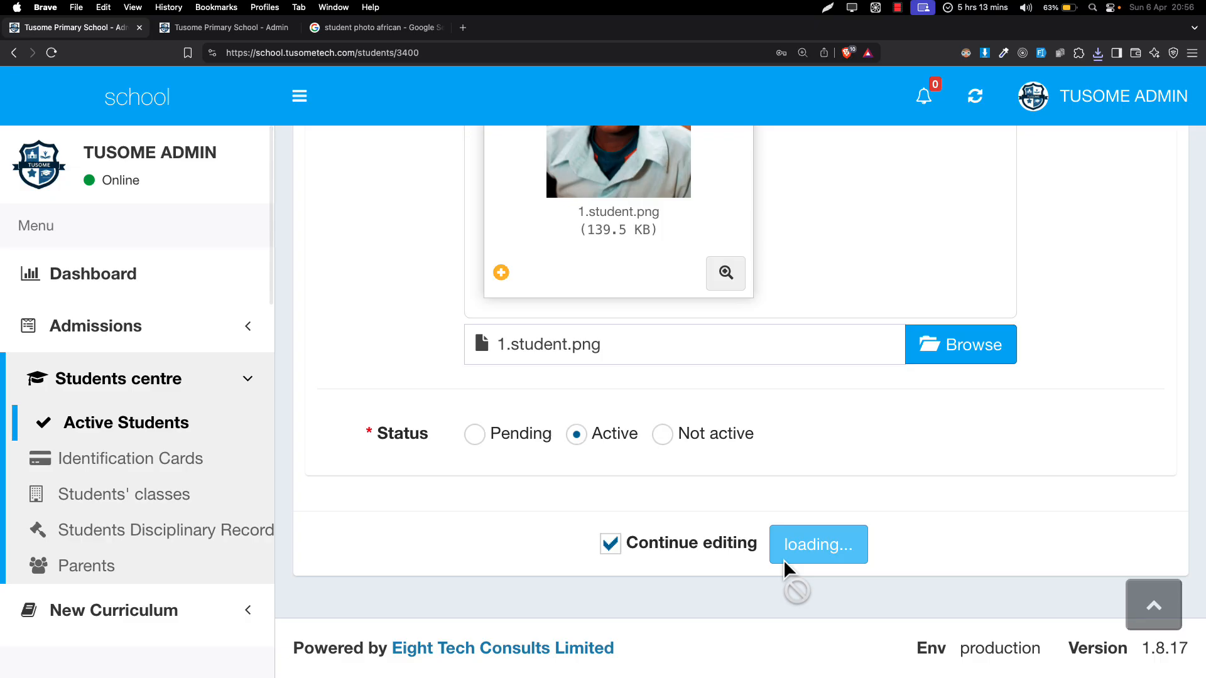
Check the saved student photo, including its enlarged preview, and review the fields of the edit form.
{"action": "scroll", "coordinate": [694, 432], "scroll_direction": "down", "scroll_amount": 7}
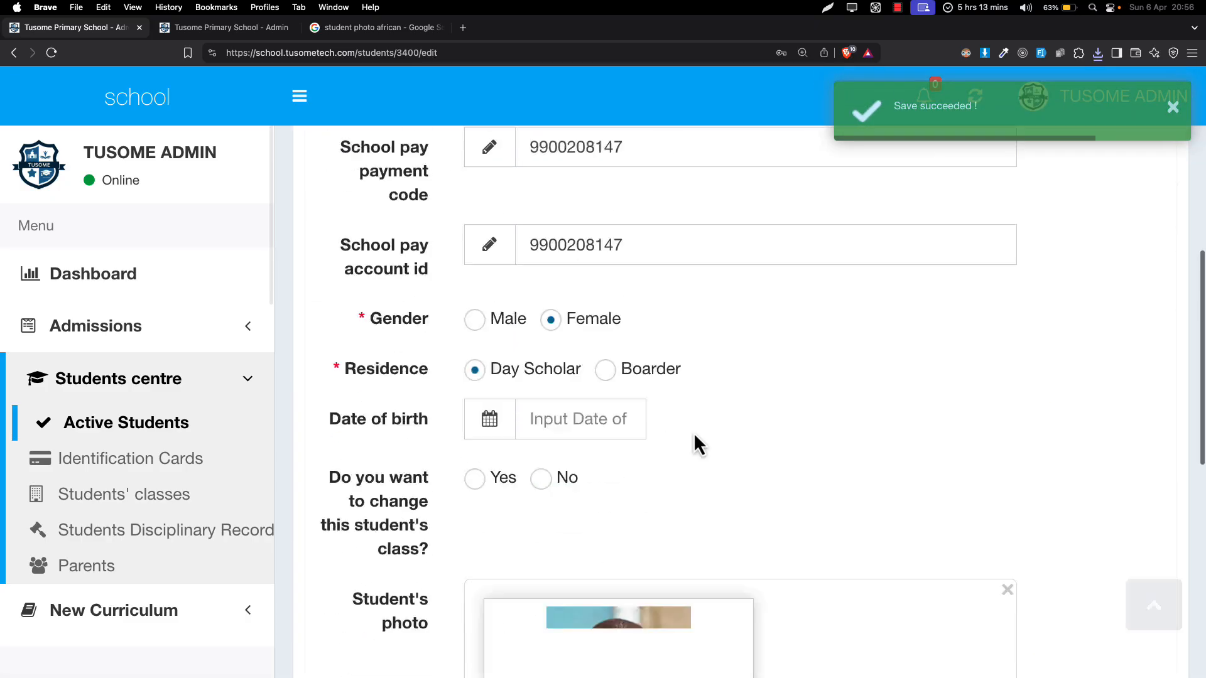
{"action": "scroll", "coordinate": [694, 435], "scroll_direction": "down", "scroll_amount": 5}
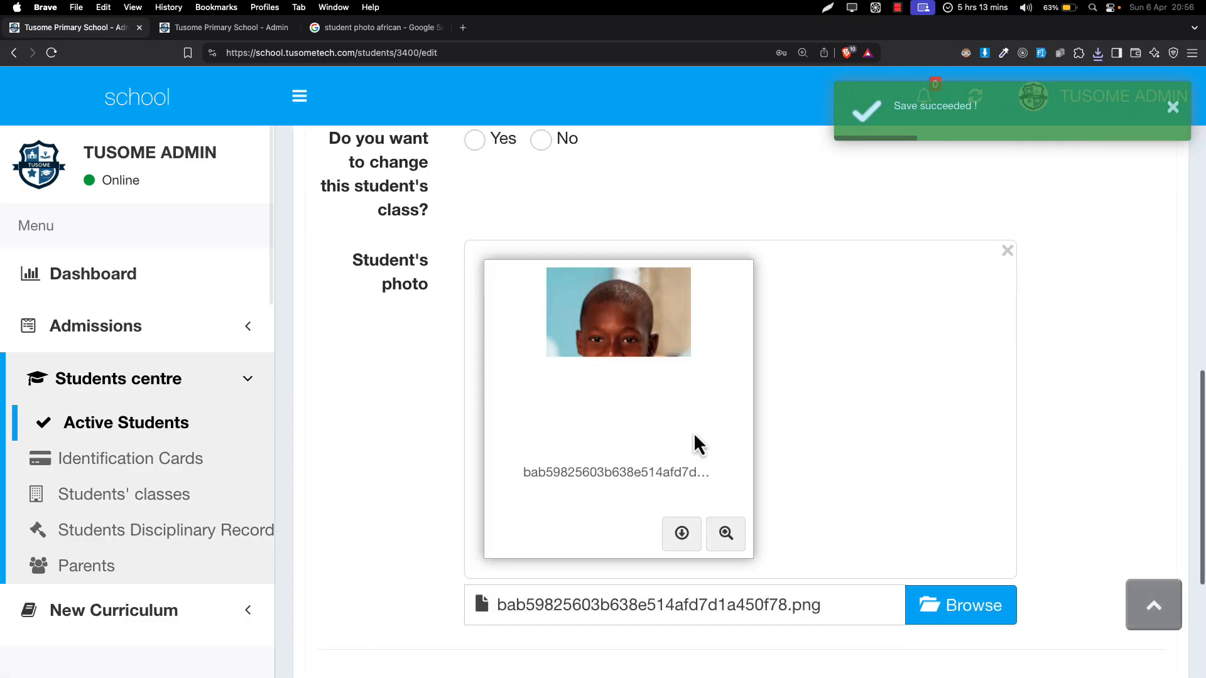
{"action": "left_click", "coordinate": [724, 533]}
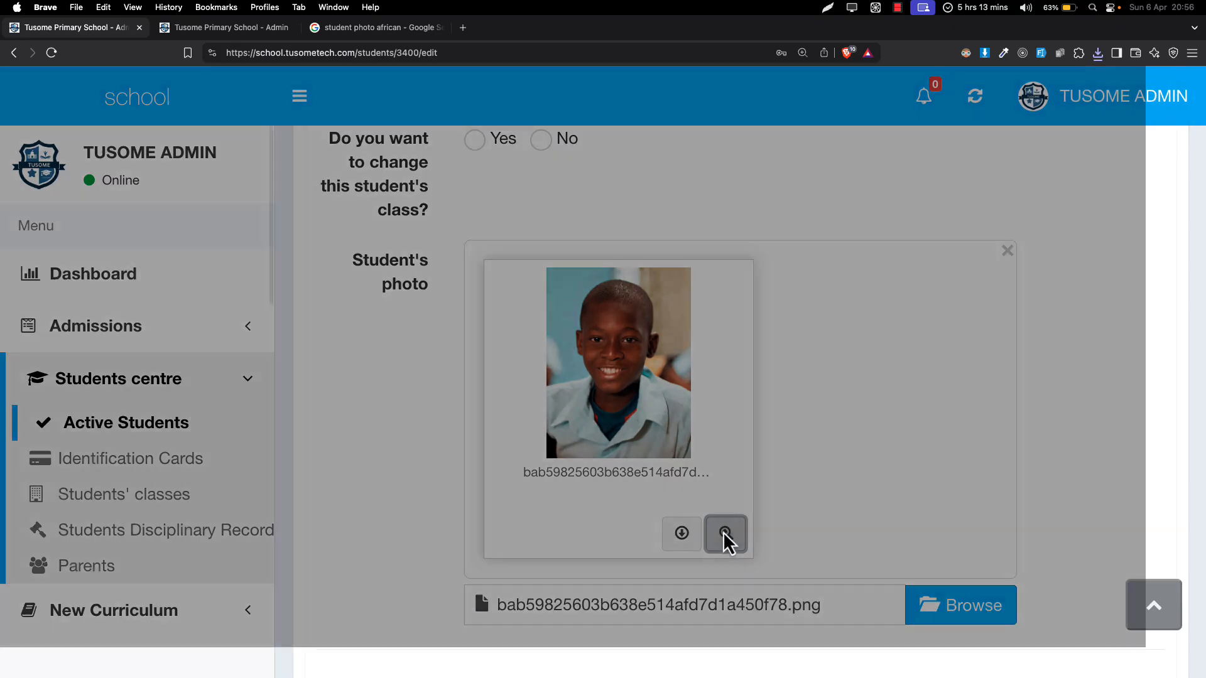
{"action": "left_click", "coordinate": [1018, 314]}
{"action": "scroll", "coordinate": [1147, 182], "scroll_direction": "up", "scroll_amount": 5}
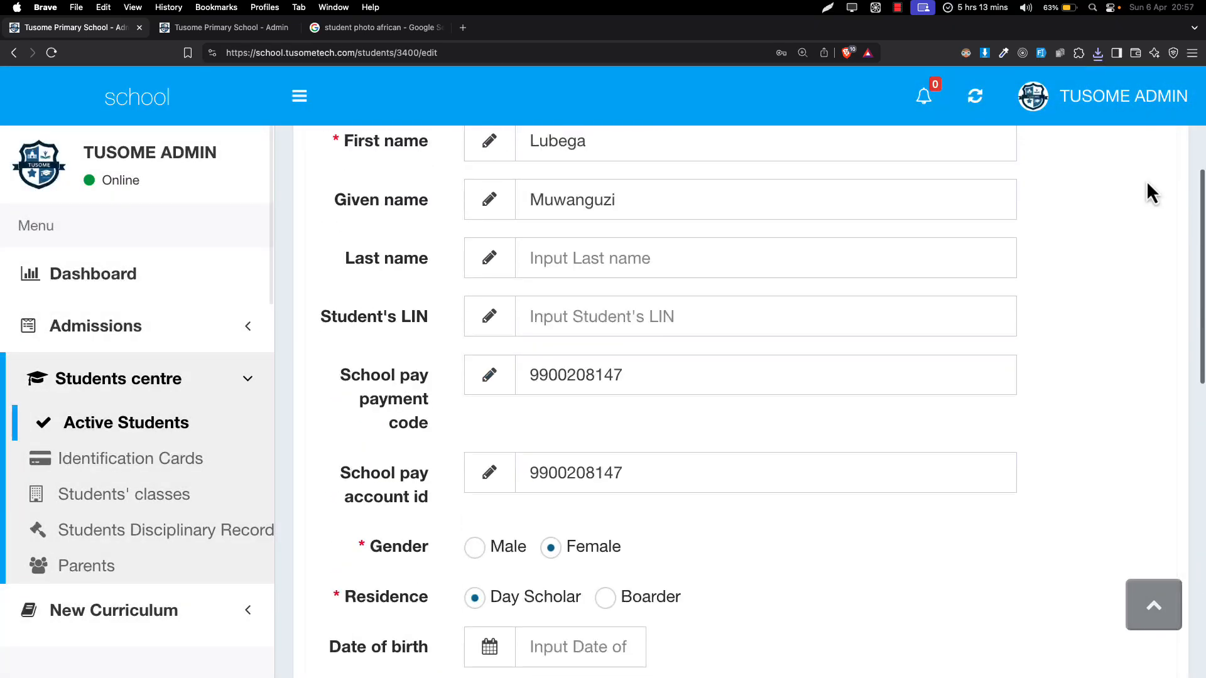
{"action": "scroll", "coordinate": [1147, 179], "scroll_direction": "up", "scroll_amount": 5}
{"action": "mouse_move", "coordinate": [974, 656]}
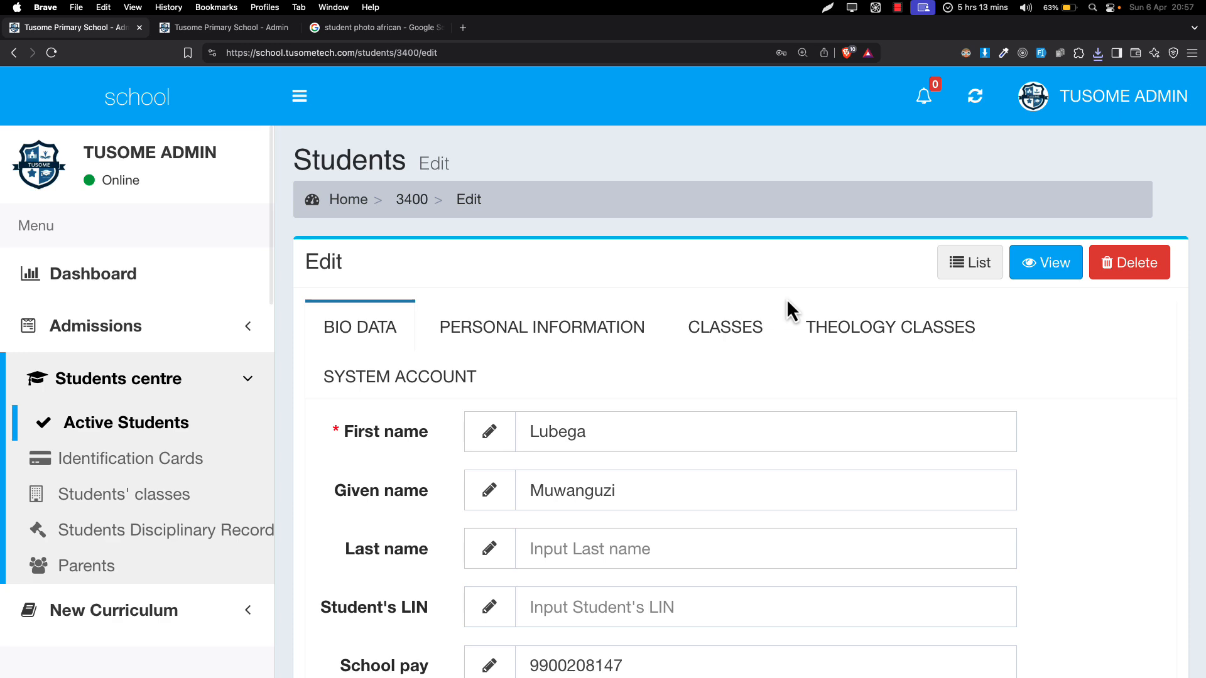
{"action": "scroll", "coordinate": [786, 299], "scroll_direction": "down", "scroll_amount": 13}
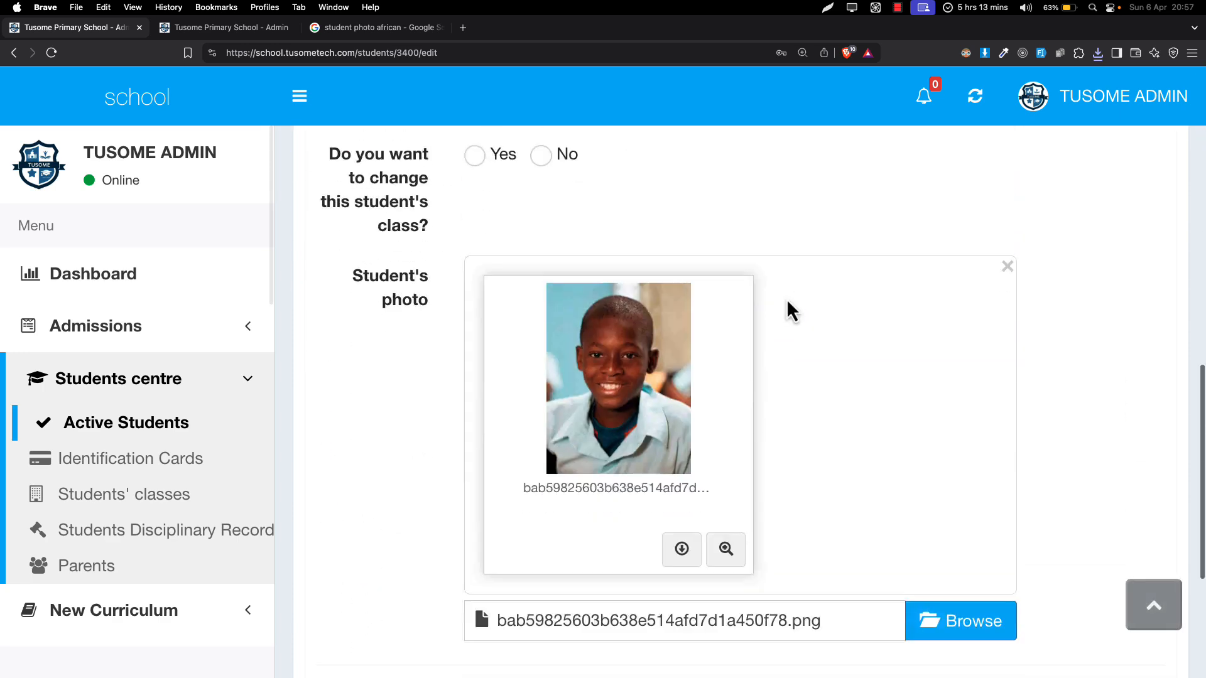
Return from the edit form to the students list and check the updated photo in the first student's row.
{"action": "scroll", "coordinate": [786, 302], "scroll_direction": "down", "scroll_amount": 5}
{"action": "scroll", "coordinate": [637, 348], "scroll_direction": "up", "scroll_amount": 15}
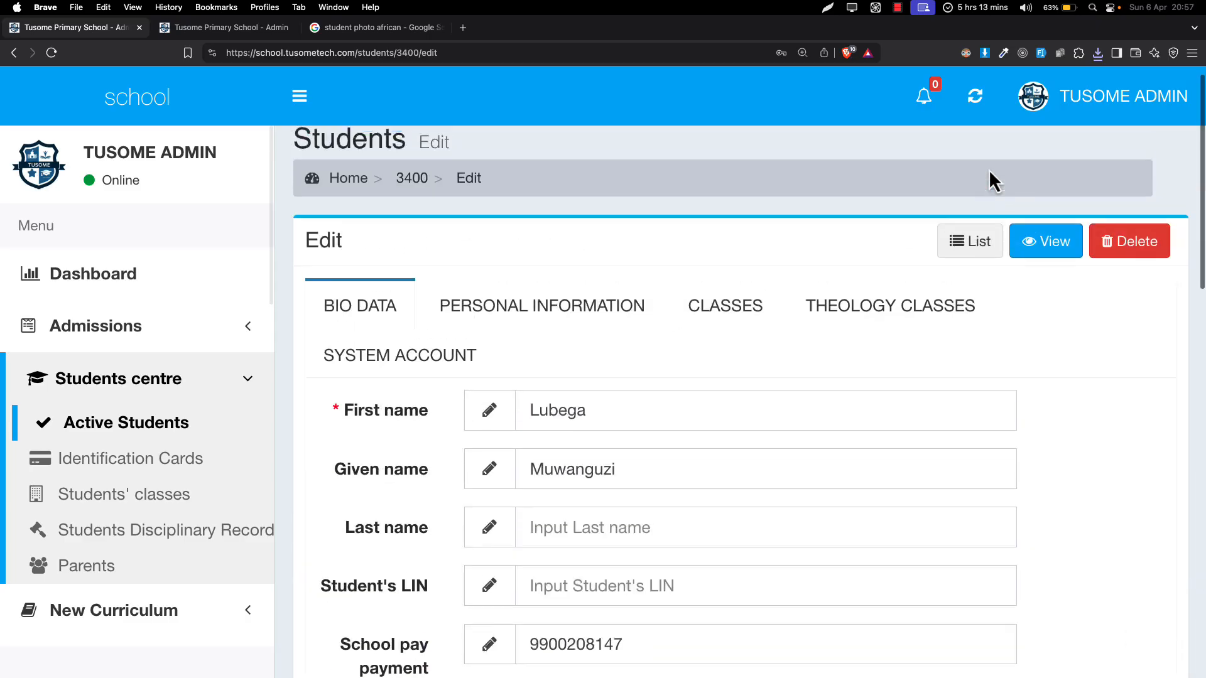
{"action": "left_click", "coordinate": [974, 257]}
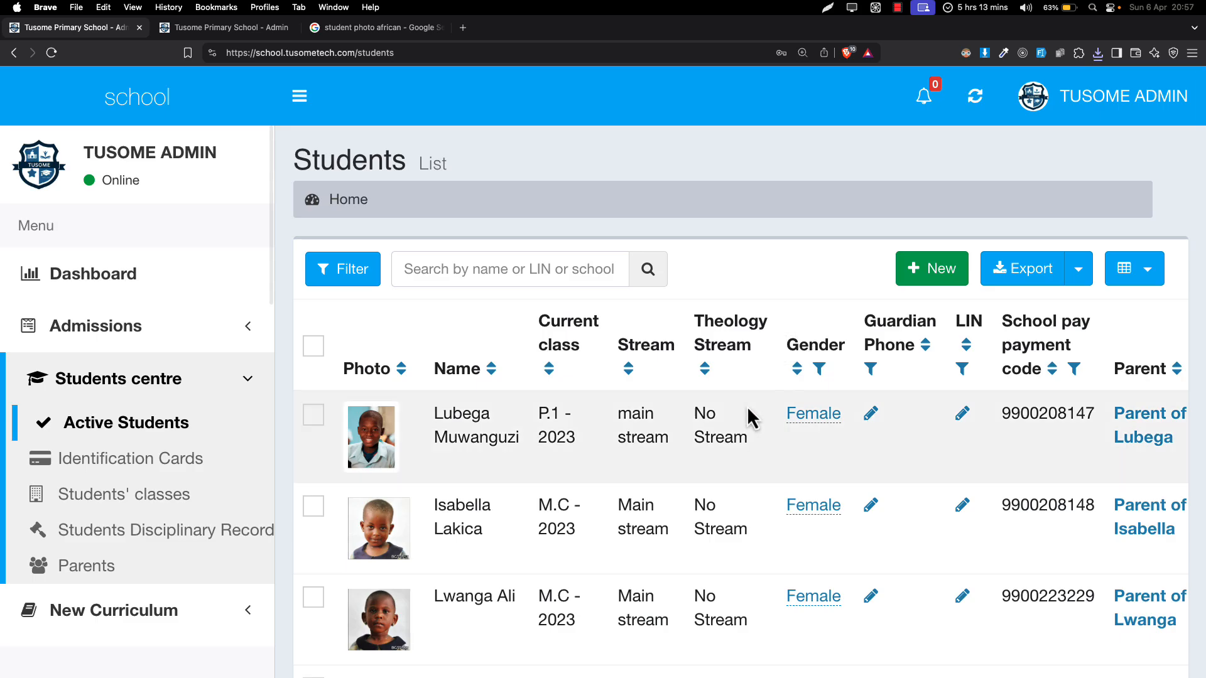
{"action": "scroll", "coordinate": [683, 413], "scroll_direction": "down", "scroll_amount": 5}
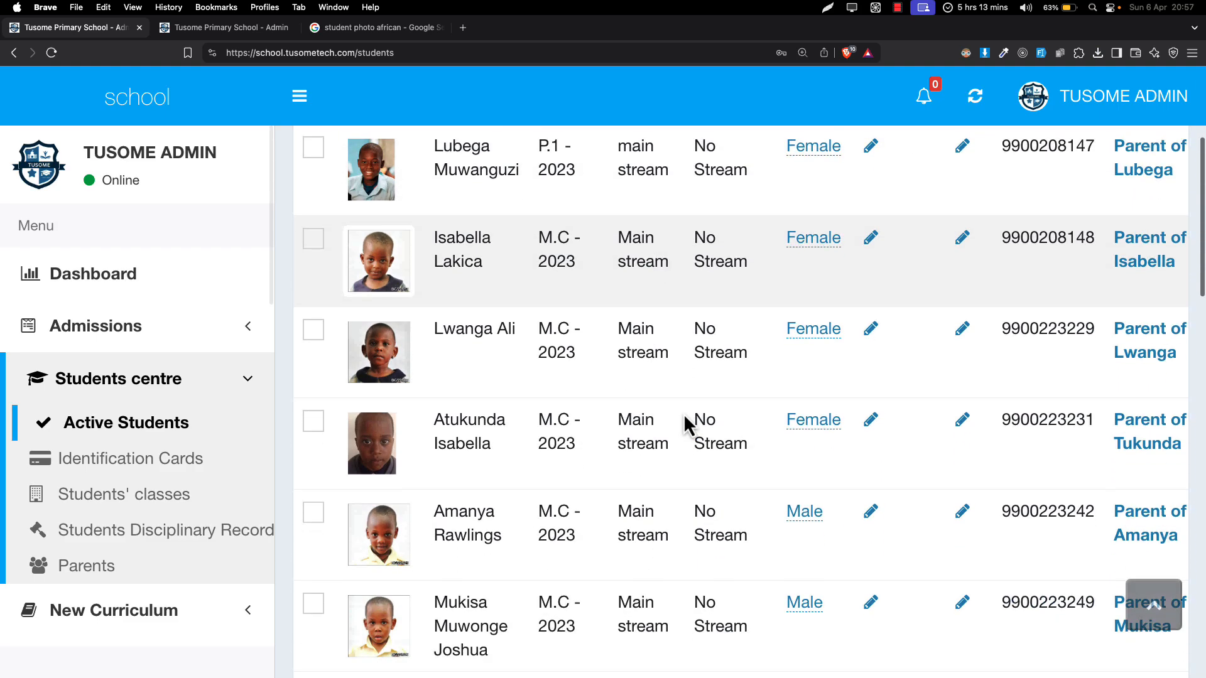
{"action": "scroll", "coordinate": [683, 413], "scroll_direction": "up", "scroll_amount": 5}
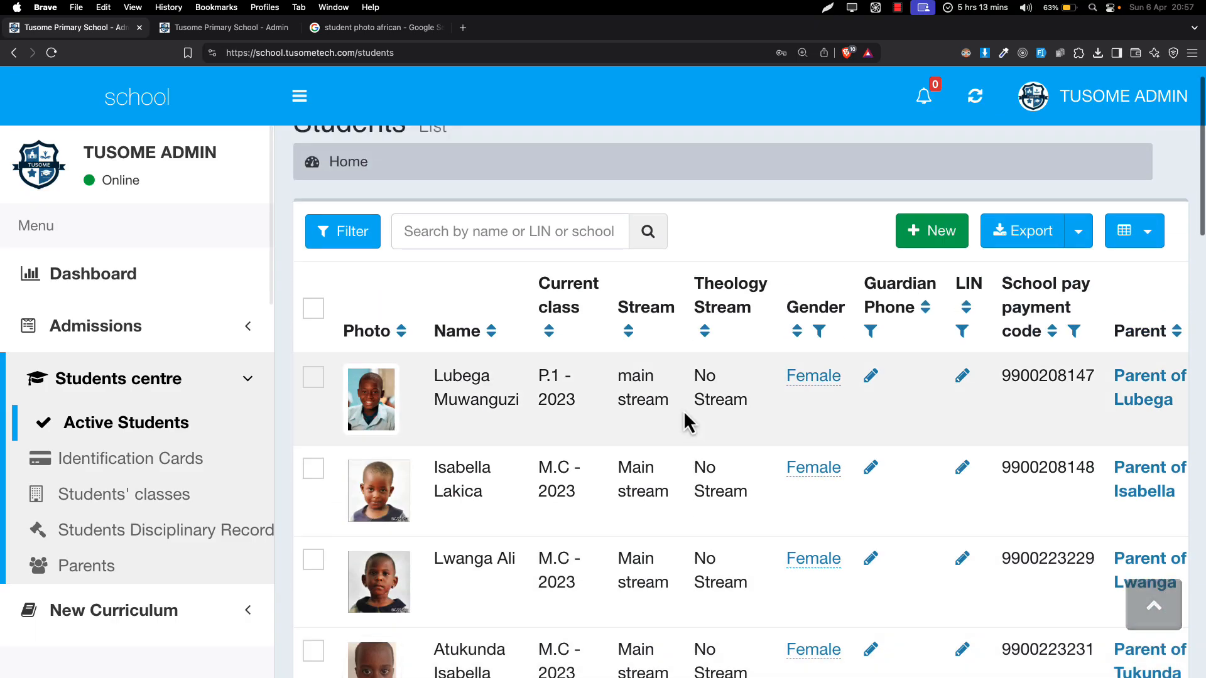
Reopen the first listed student's record for editing and review the class history in its Classes section.
{"action": "scroll", "coordinate": [1143, 356], "scroll_direction": "right", "scroll_amount": 3}
{"action": "scroll", "coordinate": [1144, 355], "scroll_direction": "right", "scroll_amount": 3}
{"action": "left_click", "coordinate": [1141, 376]}
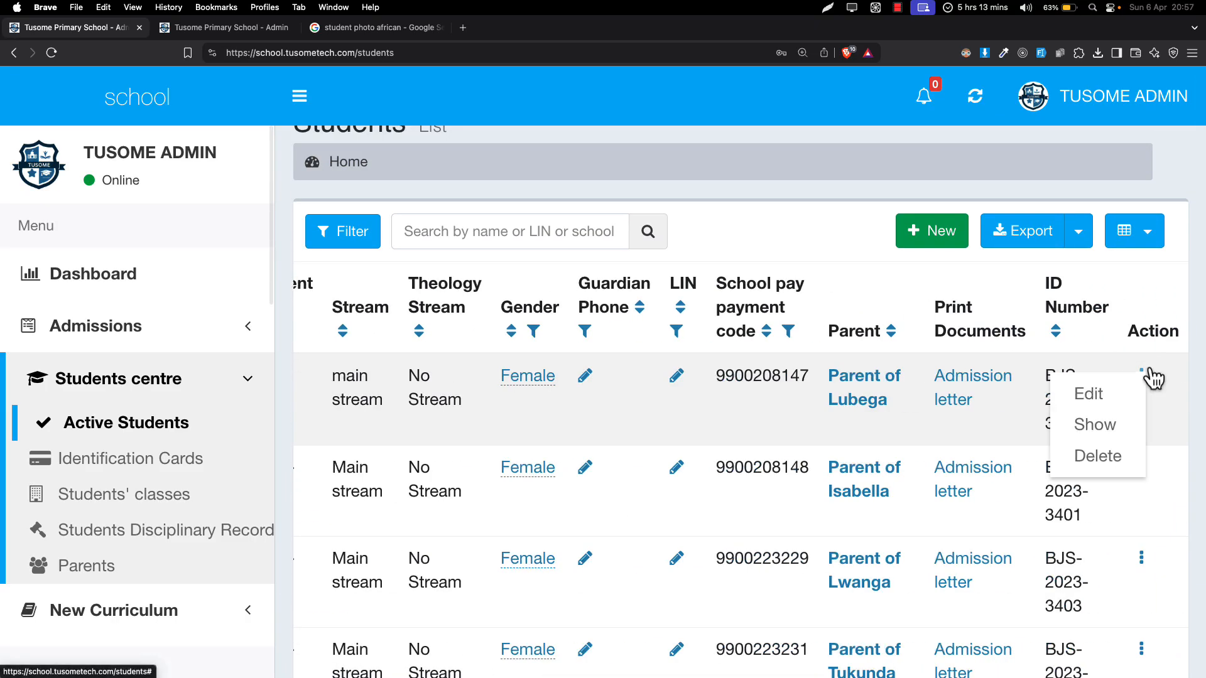
{"action": "left_click", "coordinate": [1102, 395]}
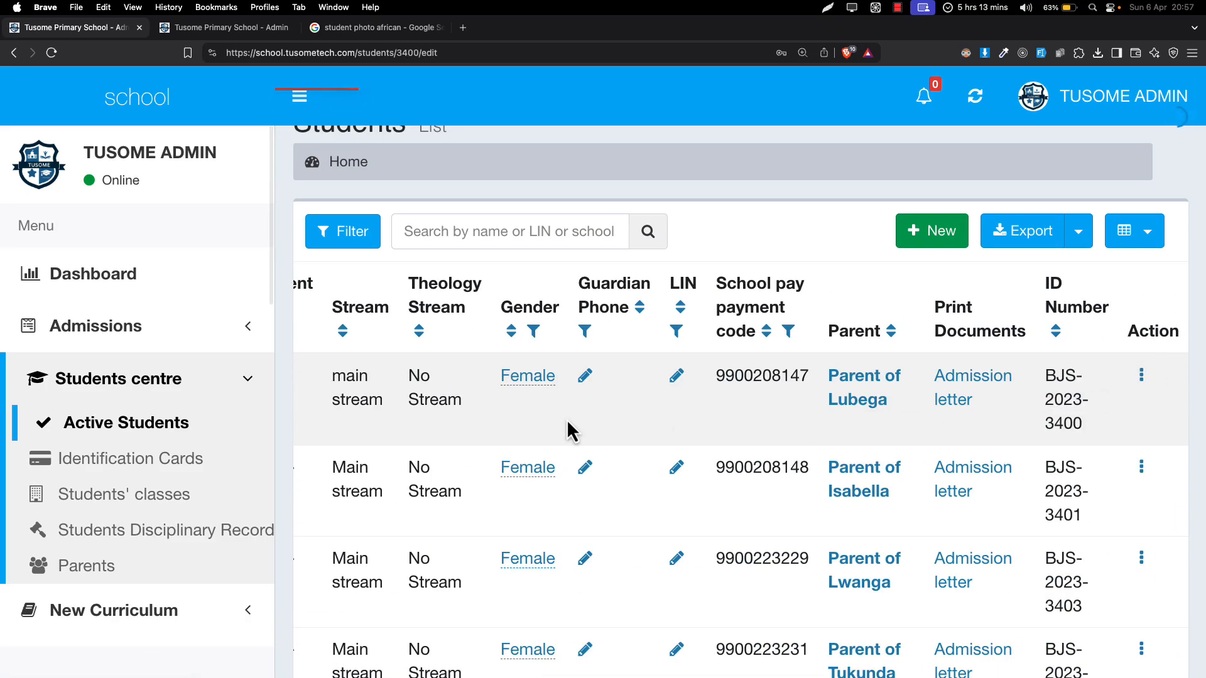
{"action": "left_click", "coordinate": [726, 327]}
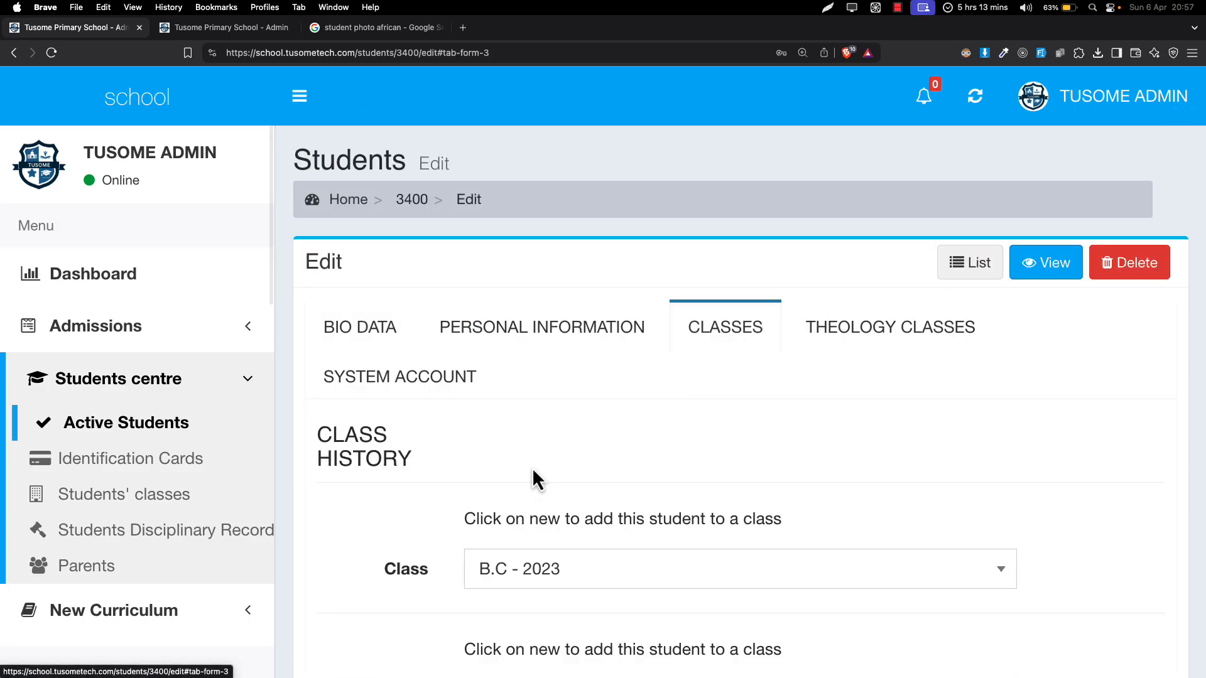
{"action": "scroll", "coordinate": [532, 467], "scroll_direction": "down", "scroll_amount": 5}
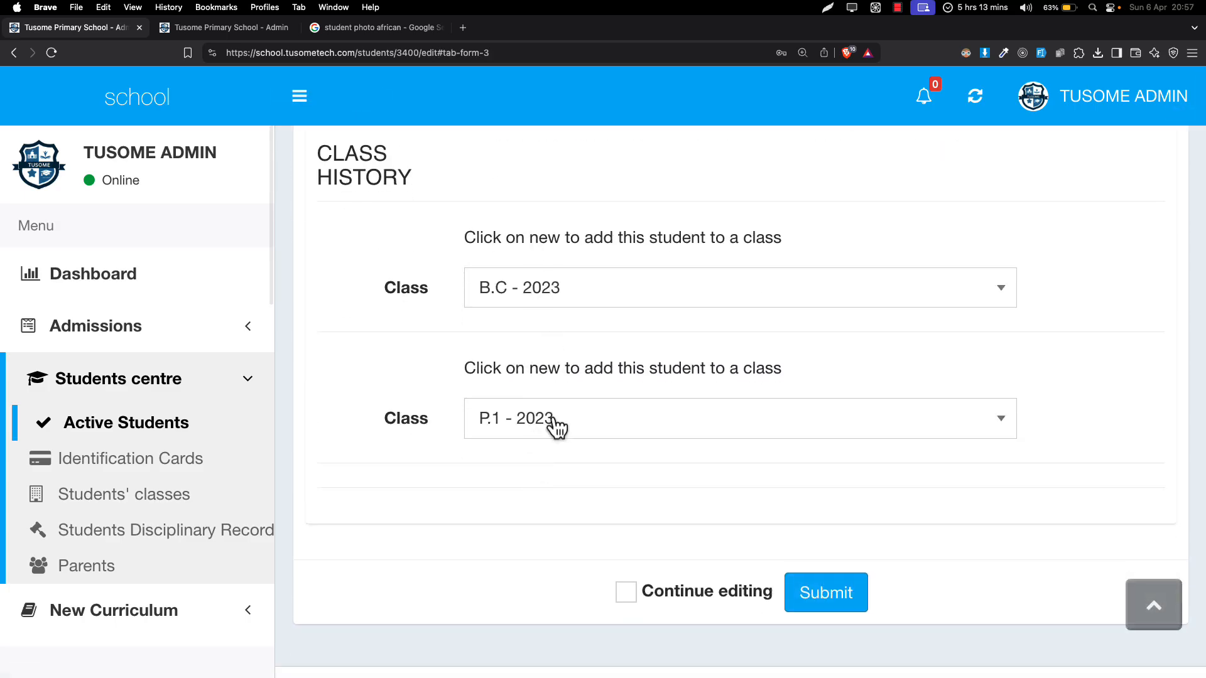
{"action": "scroll", "coordinate": [540, 402], "scroll_direction": "up", "scroll_amount": 3}
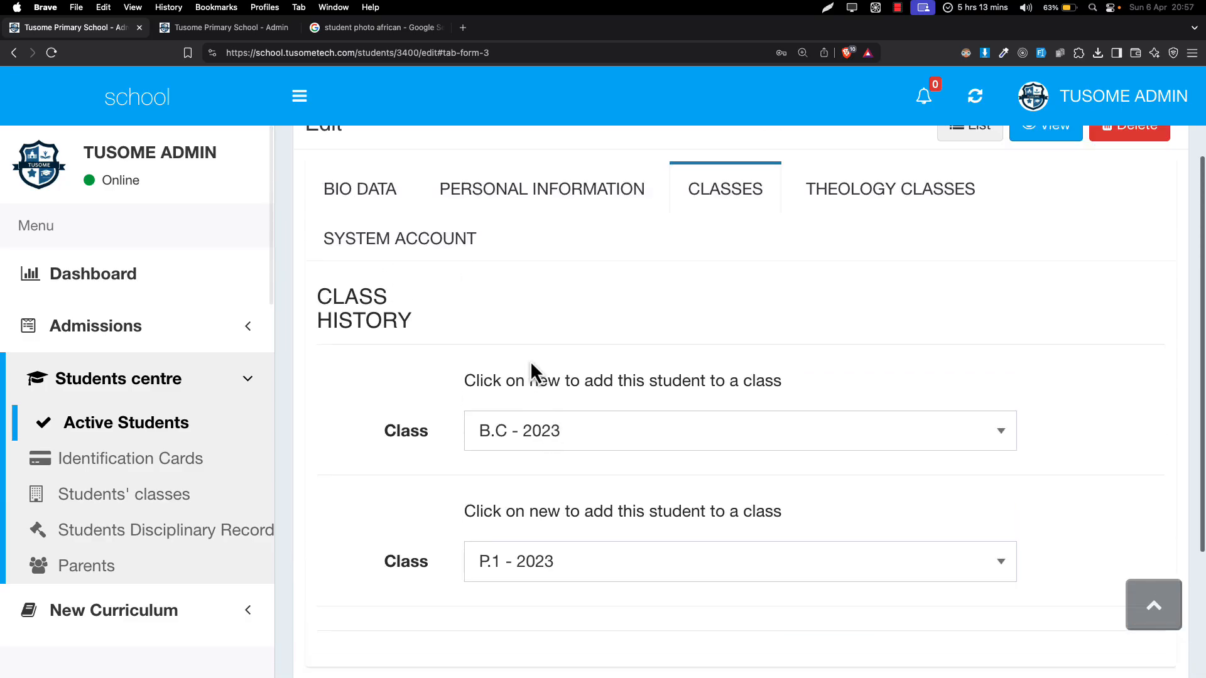
{"action": "scroll", "coordinate": [490, 333], "scroll_direction": "up", "scroll_amount": 3}
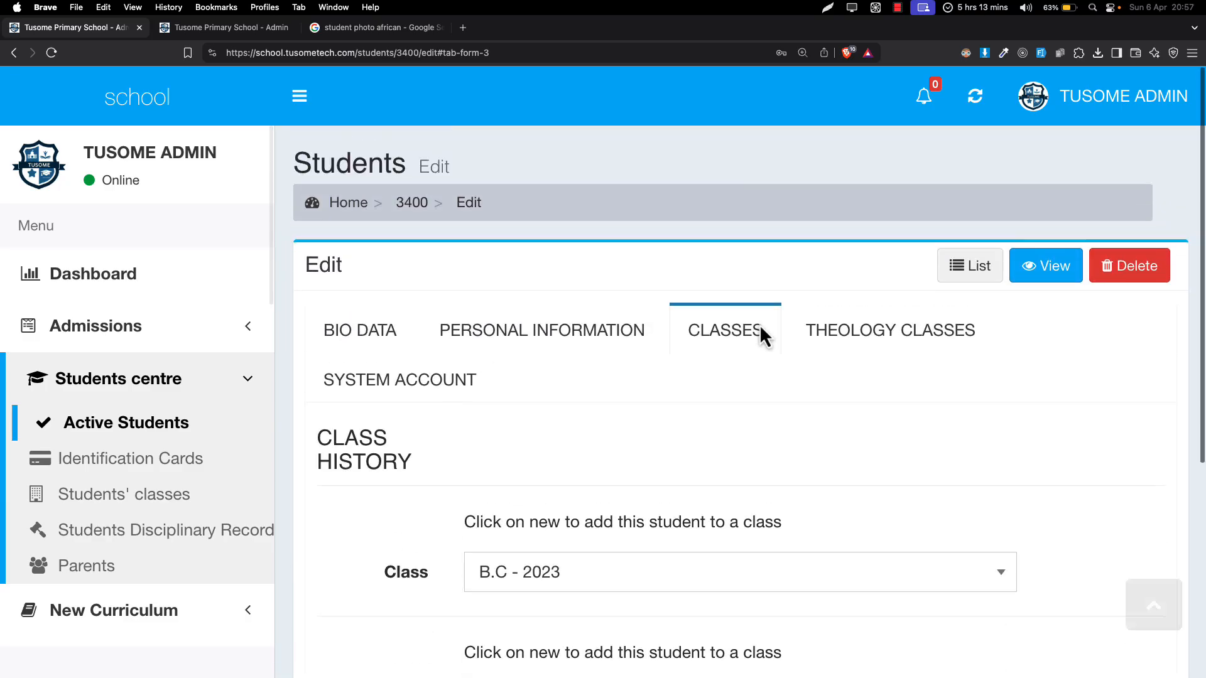
Go back to the students list and check the first student's current class.
{"action": "left_click", "coordinate": [975, 271]}
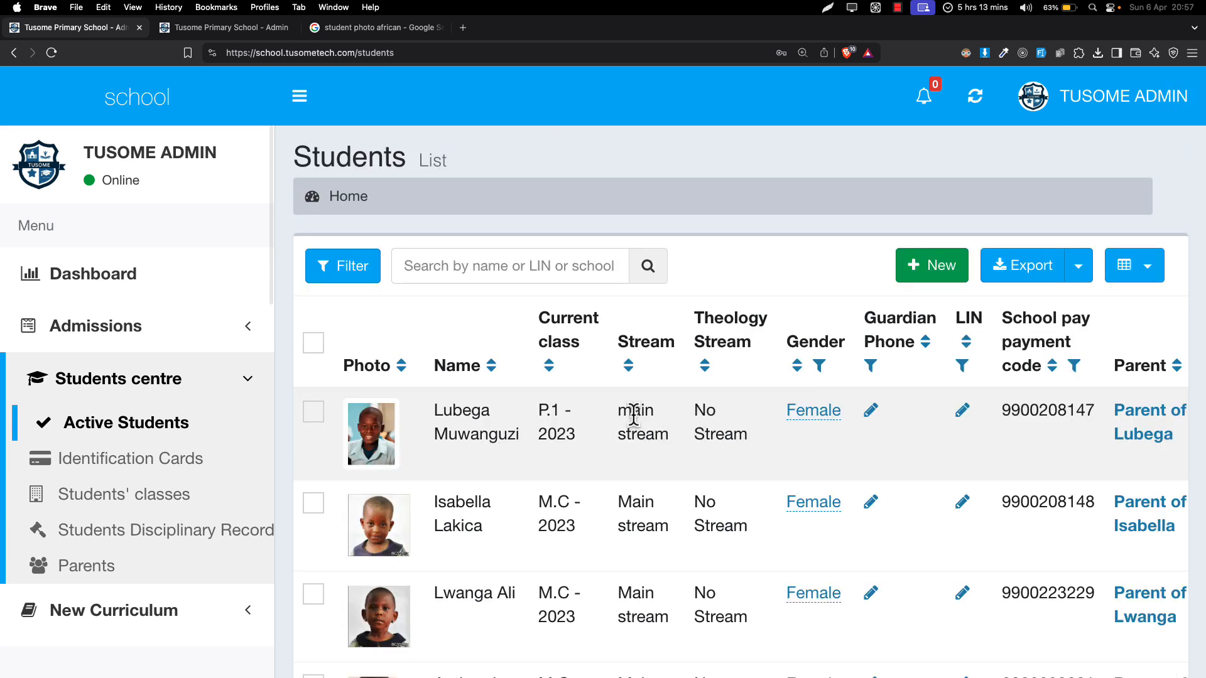
{"action": "left_click_drag", "start_coordinate": [524, 415], "coordinate": [575, 431]}
{"action": "left_click", "coordinate": [576, 430]}
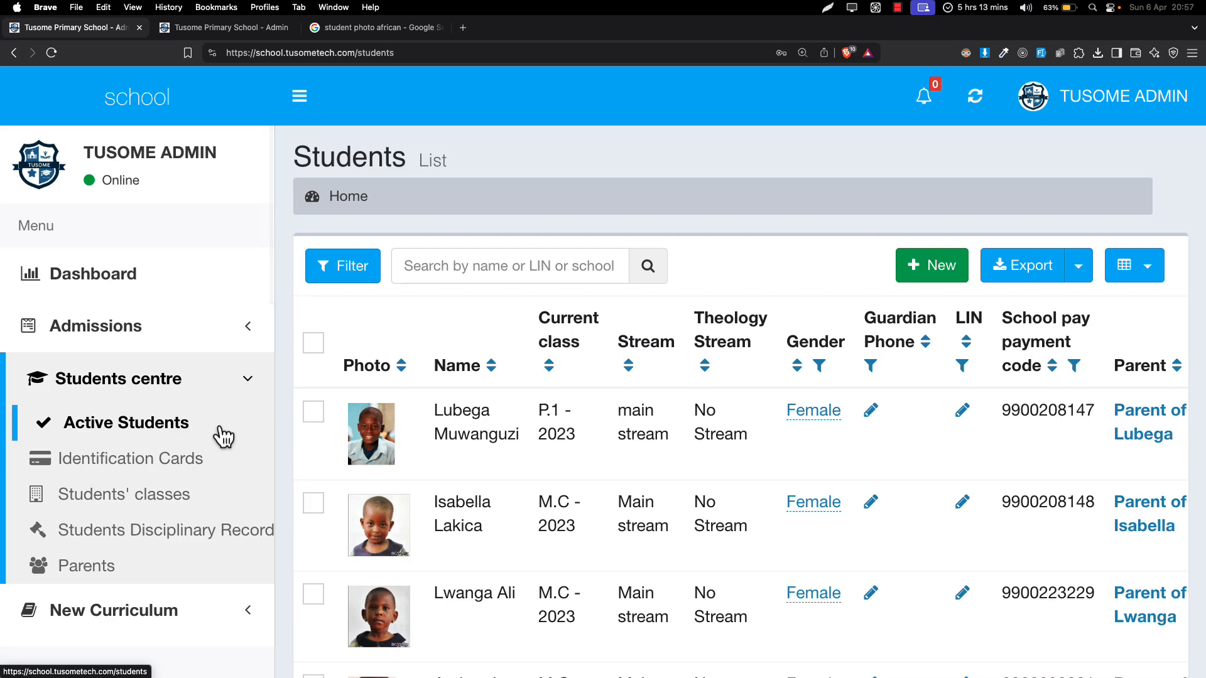
Open the Students' classes list and look through the class assignments on its first page.
{"action": "left_click", "coordinate": [157, 509]}
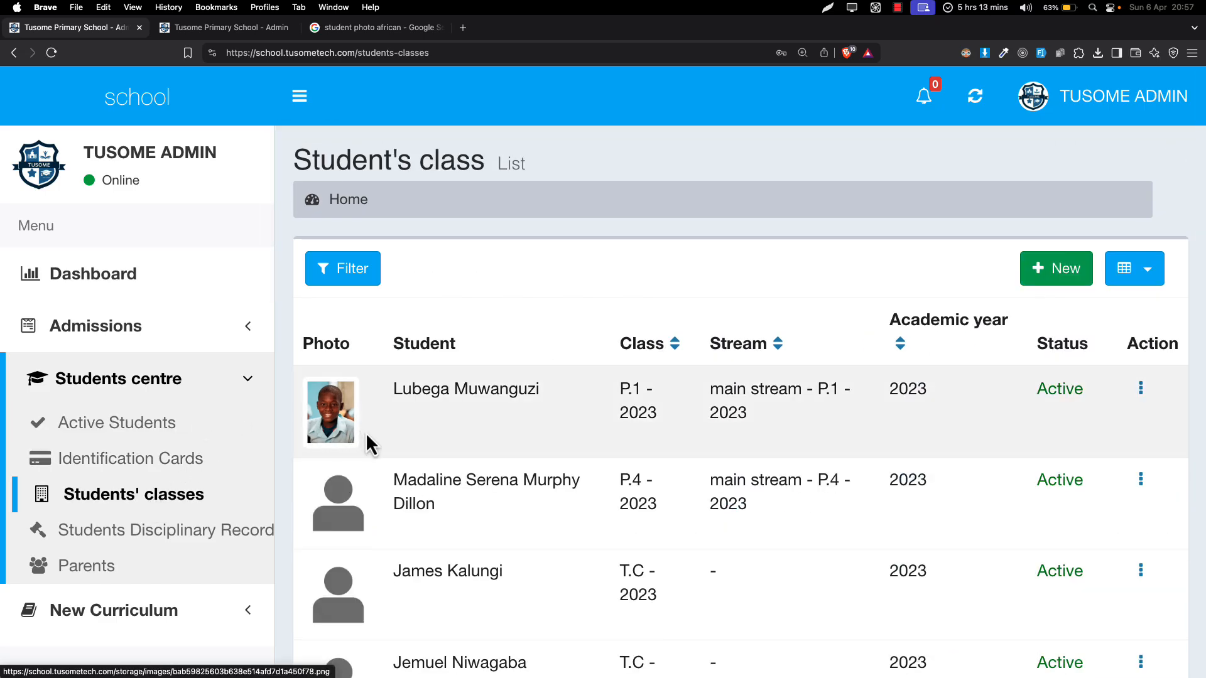
{"action": "scroll", "coordinate": [366, 466], "scroll_direction": "down", "scroll_amount": 3}
{"action": "scroll", "coordinate": [371, 476], "scroll_direction": "down", "scroll_amount": 15}
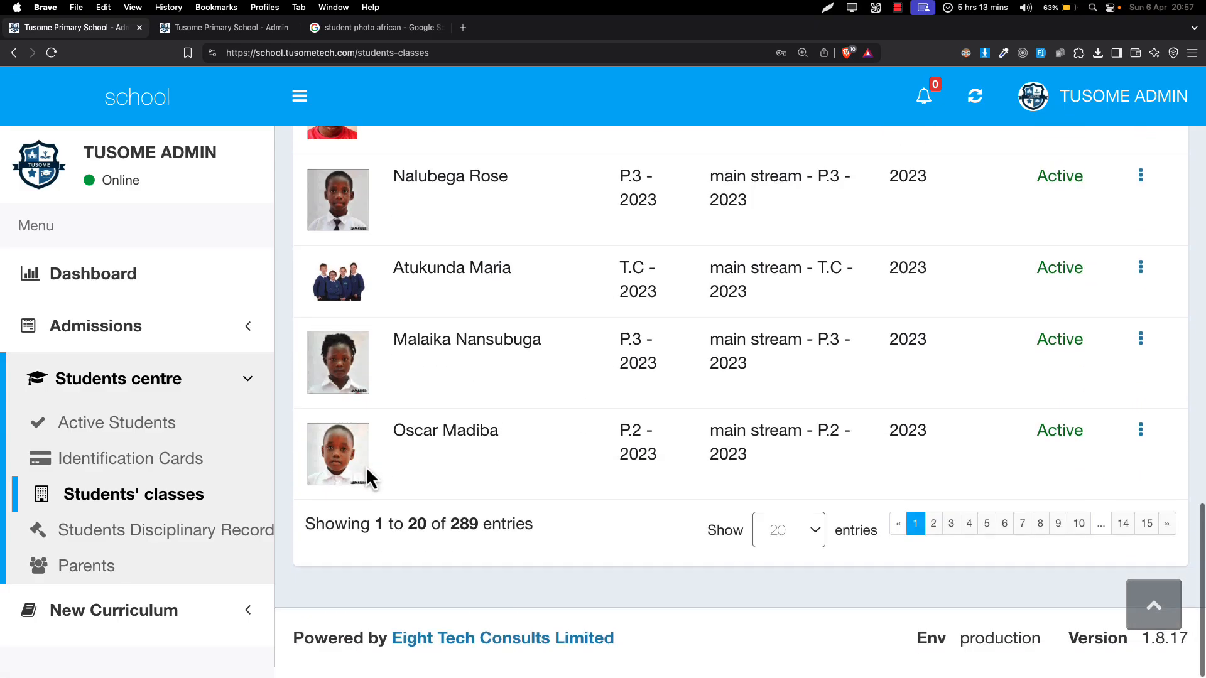
{"action": "scroll", "coordinate": [371, 475], "scroll_direction": "up", "scroll_amount": 10}
{"action": "scroll", "coordinate": [370, 475], "scroll_direction": "up", "scroll_amount": 7}
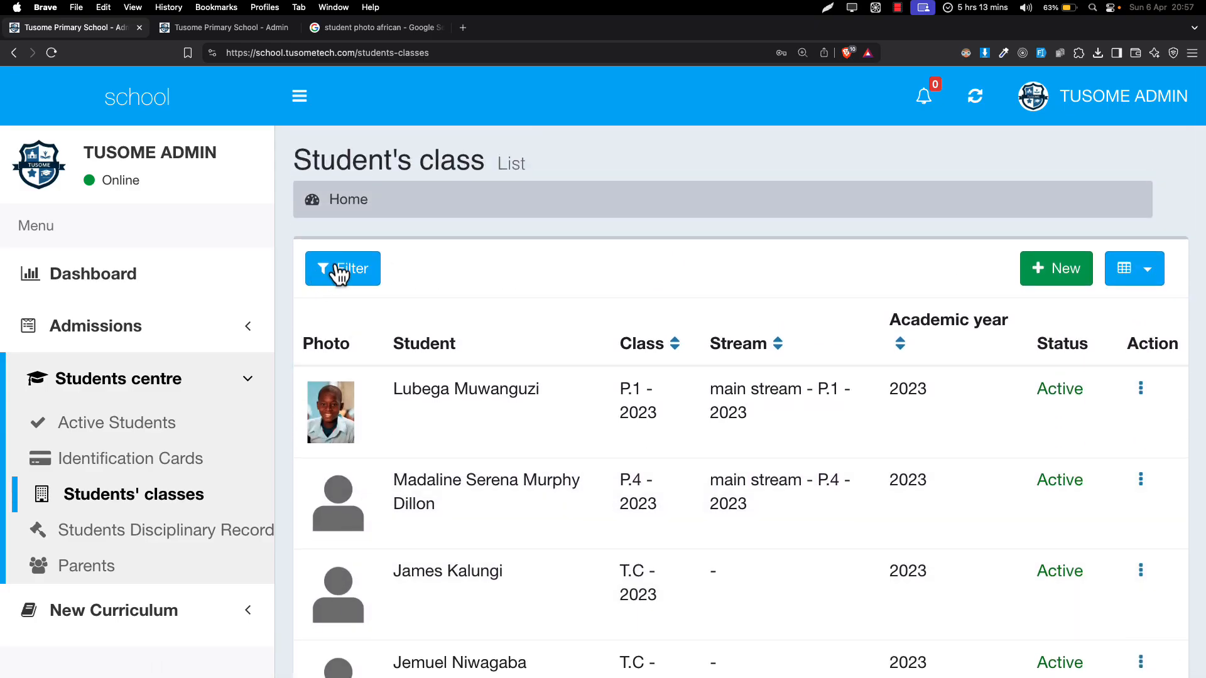
Filter the class assignments by student, using the name copied from the first entry in the list.
{"action": "left_click", "coordinate": [340, 273]}
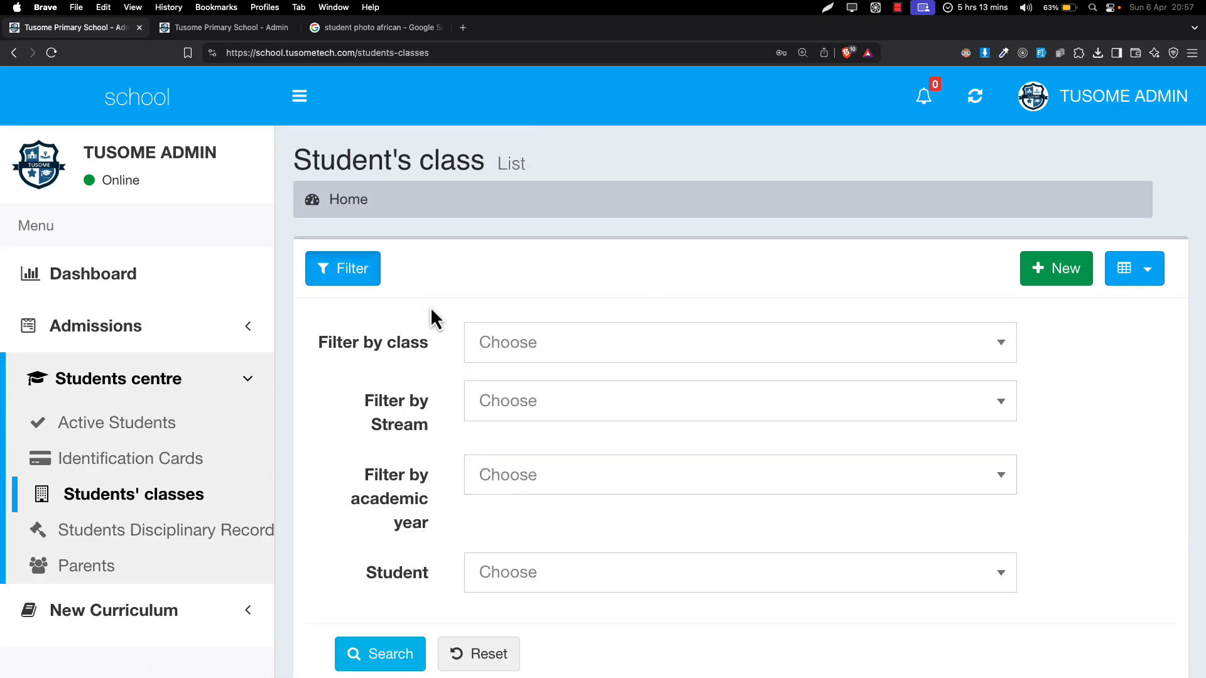
{"action": "scroll", "coordinate": [477, 440], "scroll_direction": "down", "scroll_amount": 3}
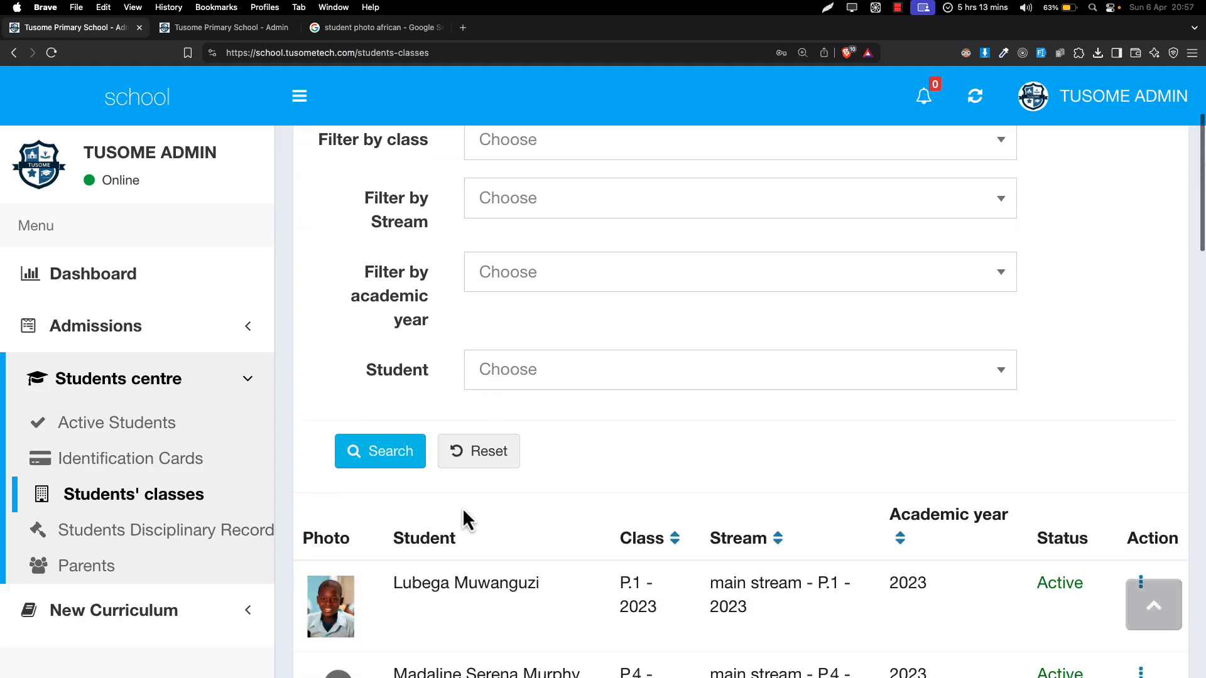
{"action": "scroll", "coordinate": [434, 553], "scroll_direction": "down", "scroll_amount": 1}
{"action": "double_click", "coordinate": [439, 498]}
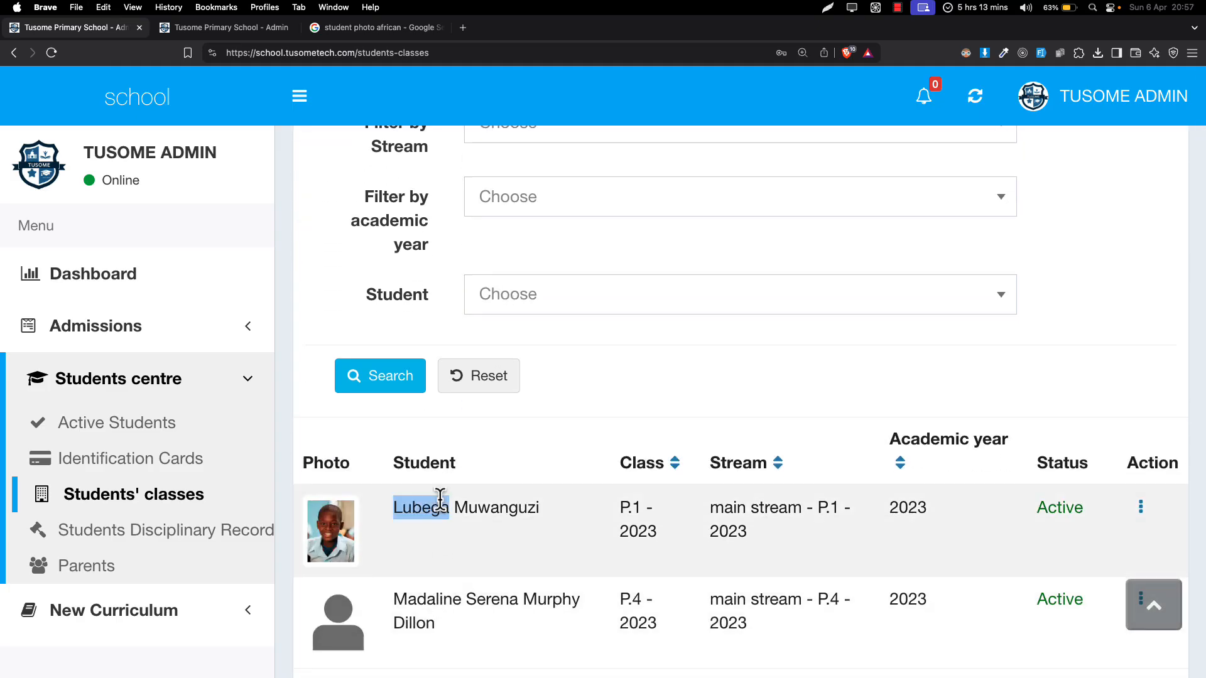
{"action": "triple_click", "coordinate": [440, 499]}
{"action": "key", "text": "super+c"}
{"action": "scroll", "coordinate": [439, 496], "scroll_direction": "up", "scroll_amount": 4}
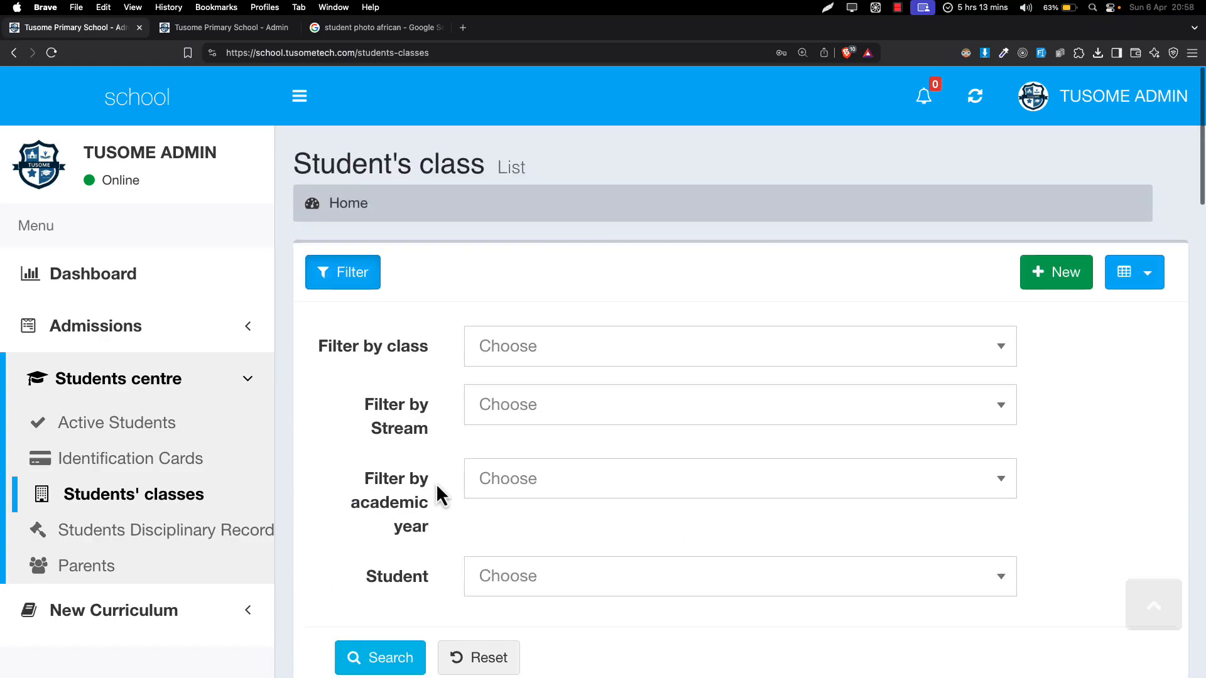
{"action": "scroll", "coordinate": [447, 450], "scroll_direction": "down", "scroll_amount": 2}
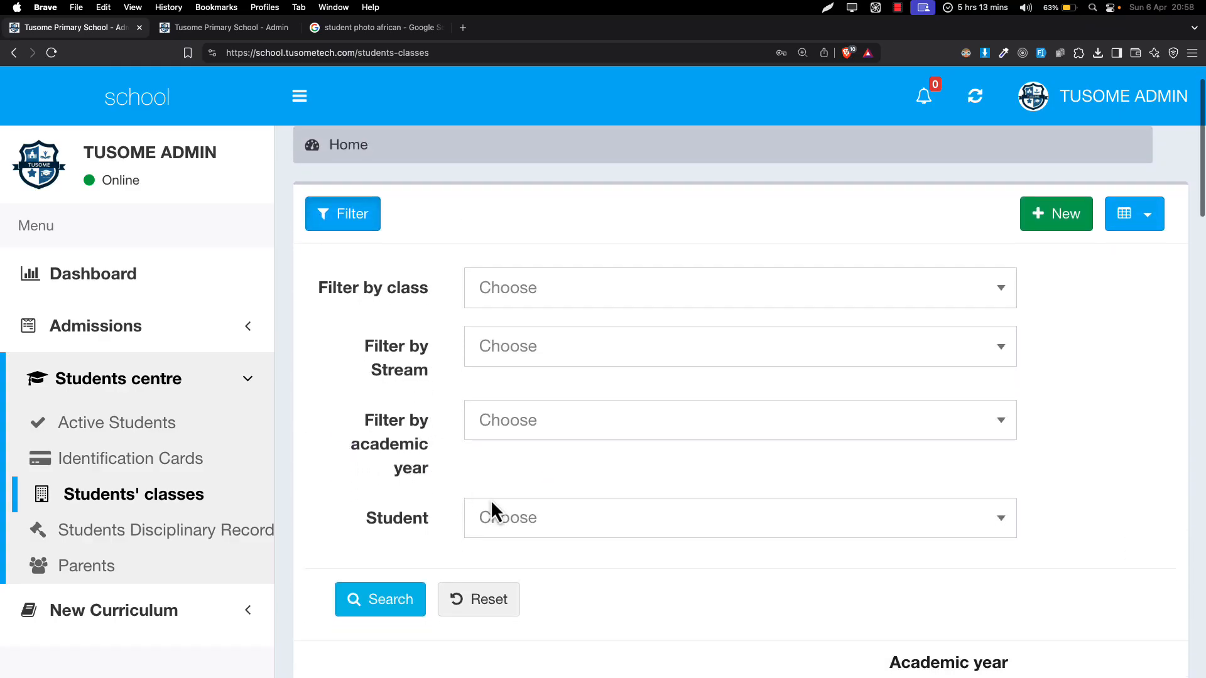
{"action": "left_click", "coordinate": [499, 518]}
{"action": "key", "text": "super+v"}
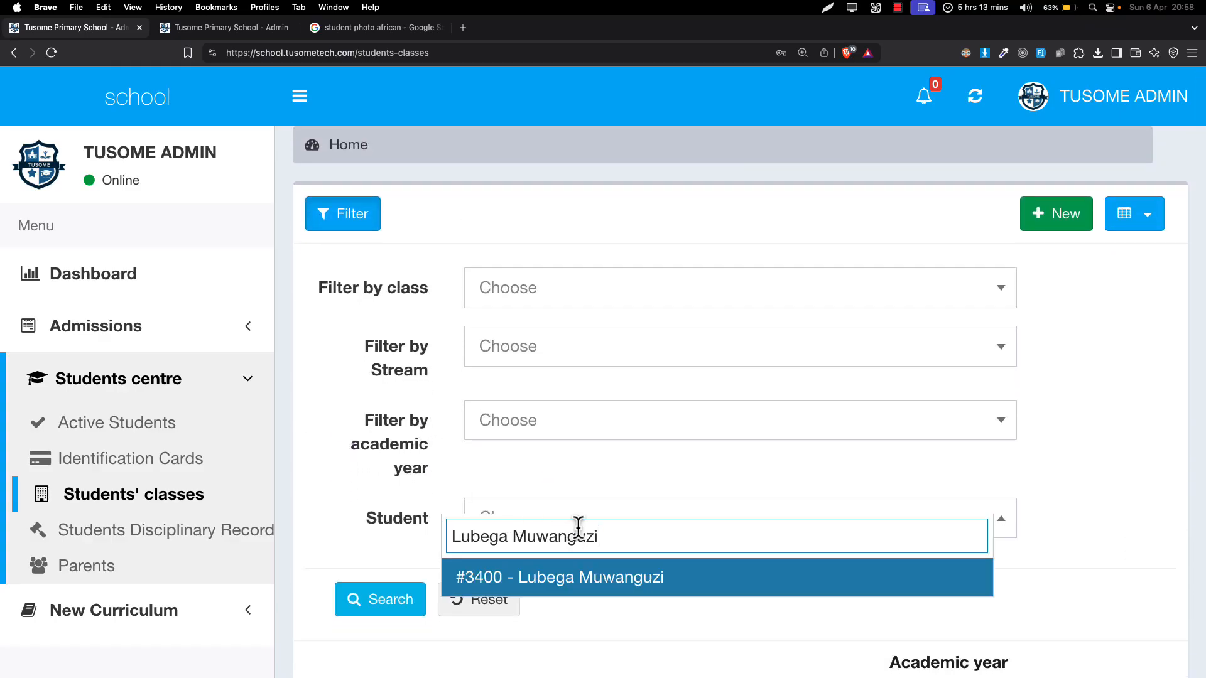
{"action": "left_click", "coordinate": [541, 576]}
{"action": "left_click", "coordinate": [379, 600]}
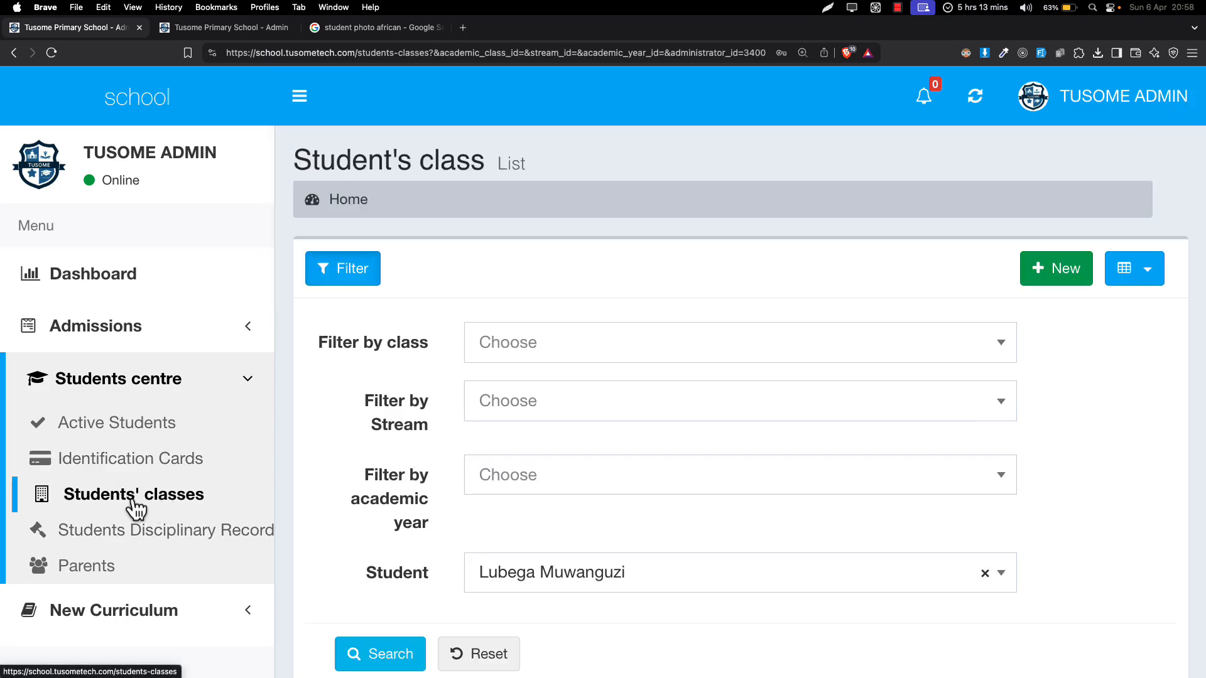
Review the class, stream and academic year entries listed for the filtered student.
{"action": "scroll", "coordinate": [497, 503], "scroll_direction": "down", "scroll_amount": 7}
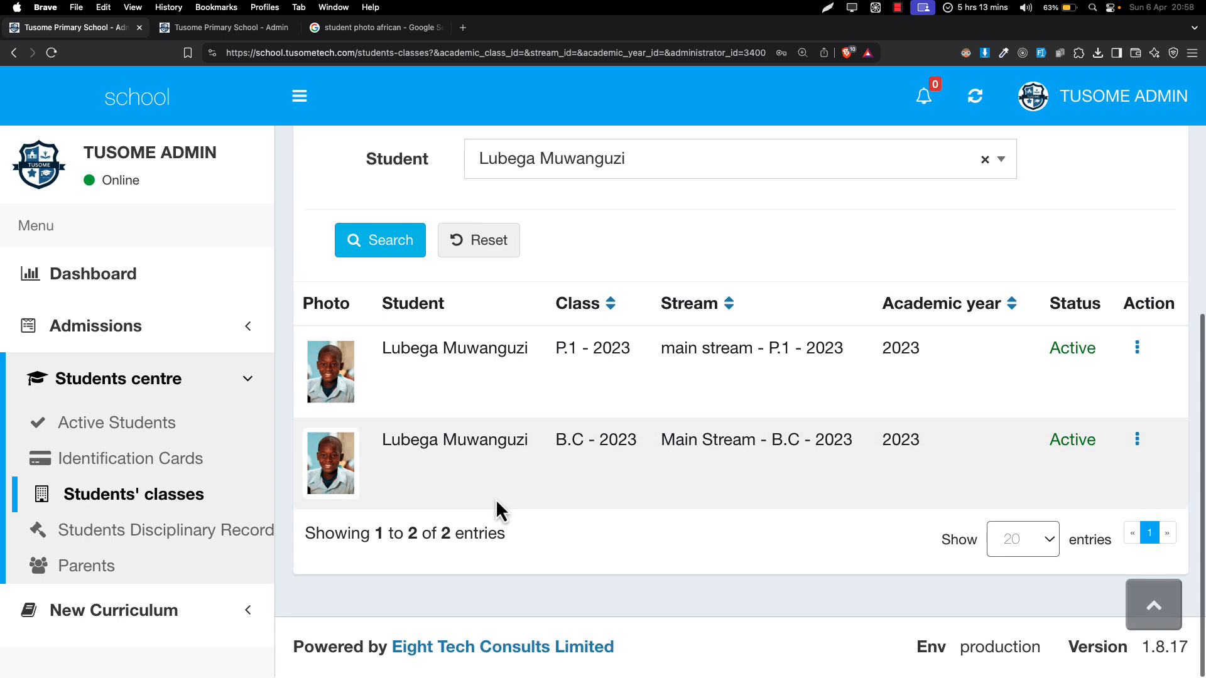
{"action": "scroll", "coordinate": [497, 502], "scroll_direction": "up", "scroll_amount": 4}
{"action": "scroll", "coordinate": [496, 506], "scroll_direction": "up", "scroll_amount": 2}
{"action": "scroll", "coordinate": [490, 503], "scroll_direction": "down", "scroll_amount": 5}
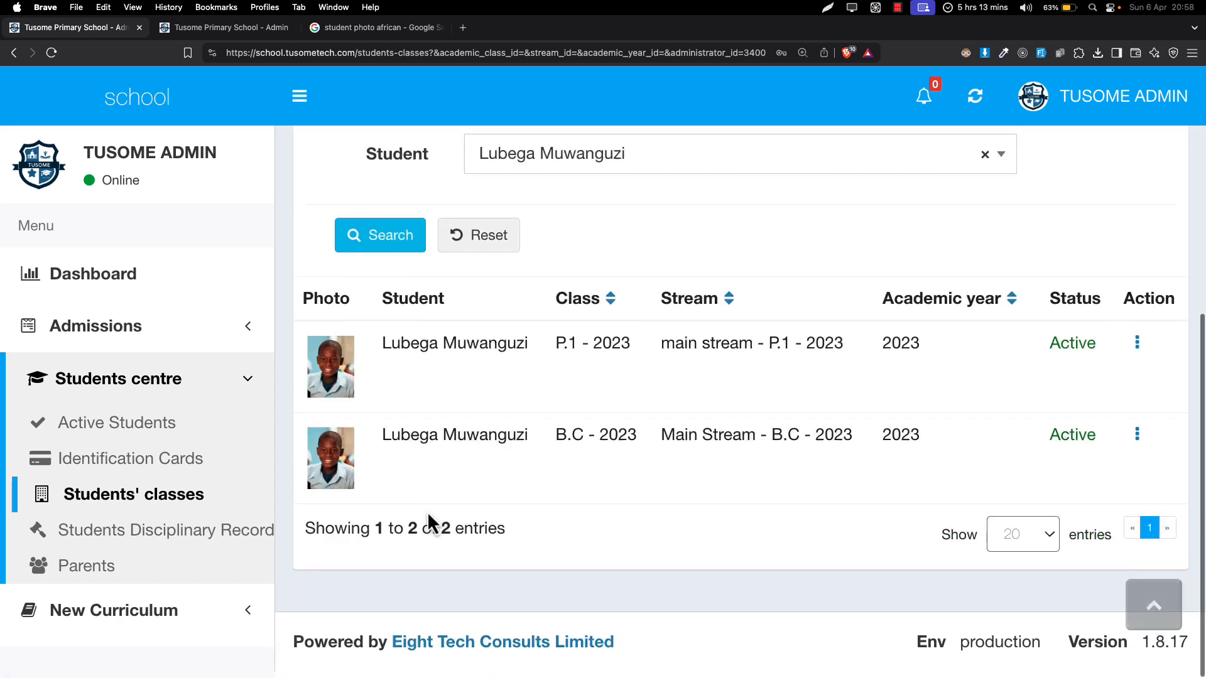
Reload the full Students' classes list without the student filter and filter it by class P.4 - 2023.
{"action": "left_click", "coordinate": [201, 506]}
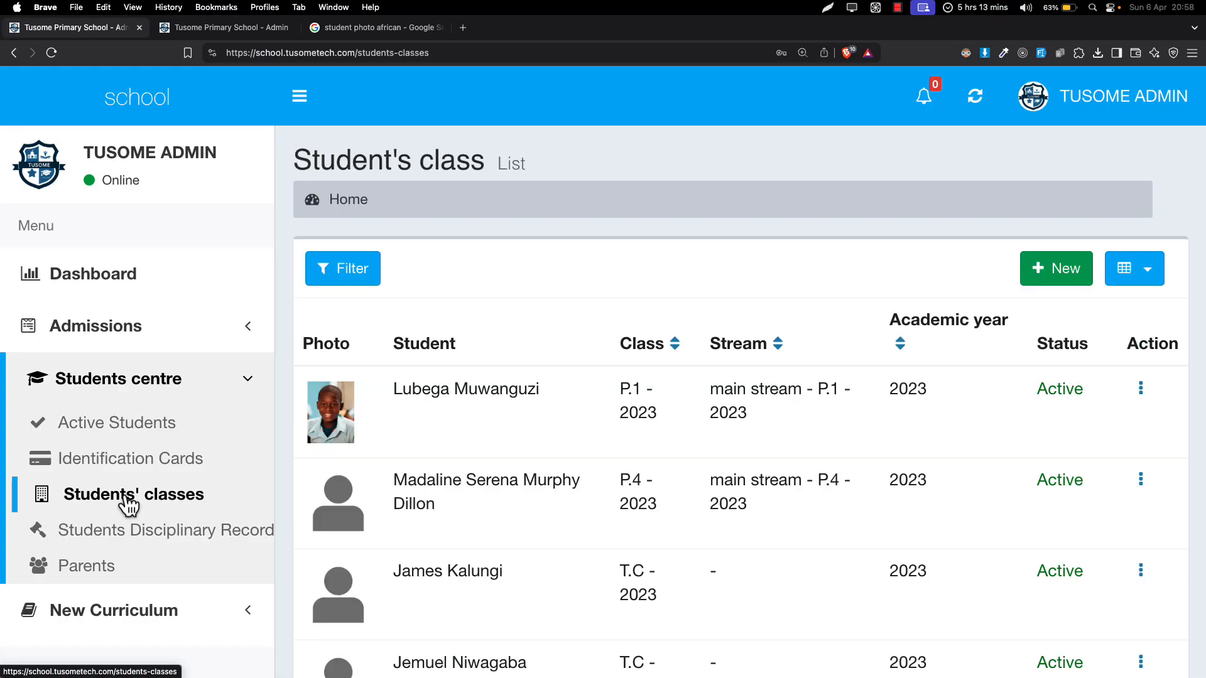
{"action": "left_click", "coordinate": [363, 281]}
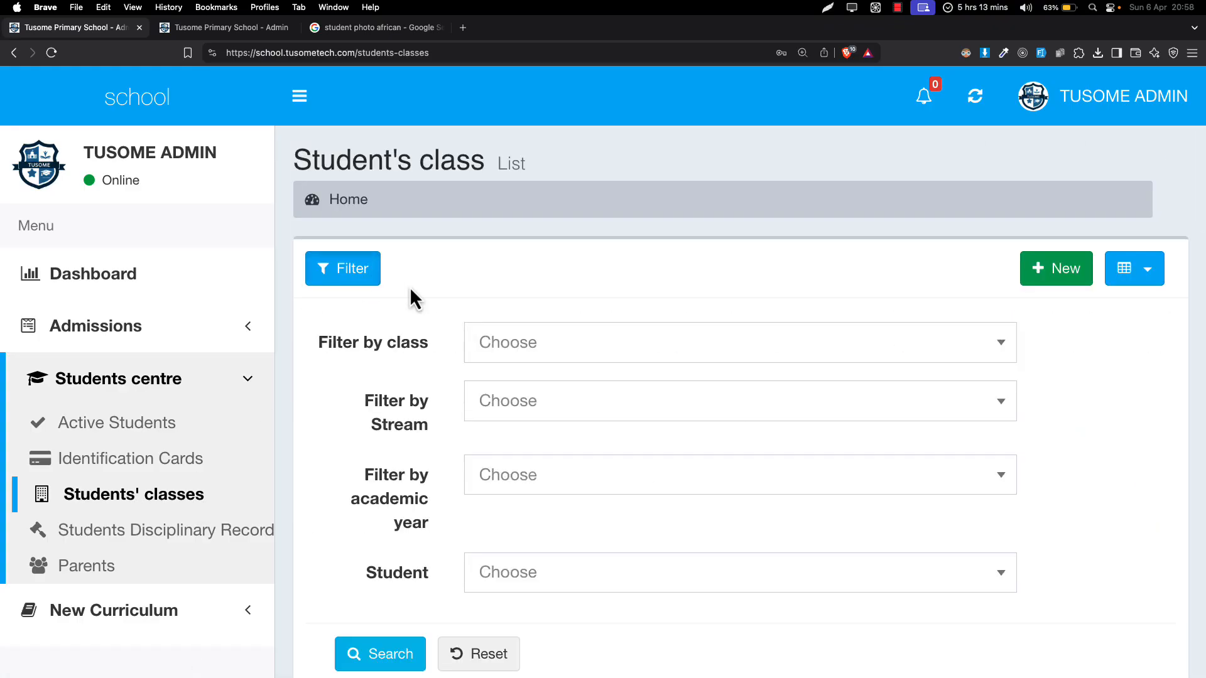
{"action": "left_click", "coordinate": [525, 343]}
{"action": "scroll", "coordinate": [519, 534], "scroll_direction": "down", "scroll_amount": 1}
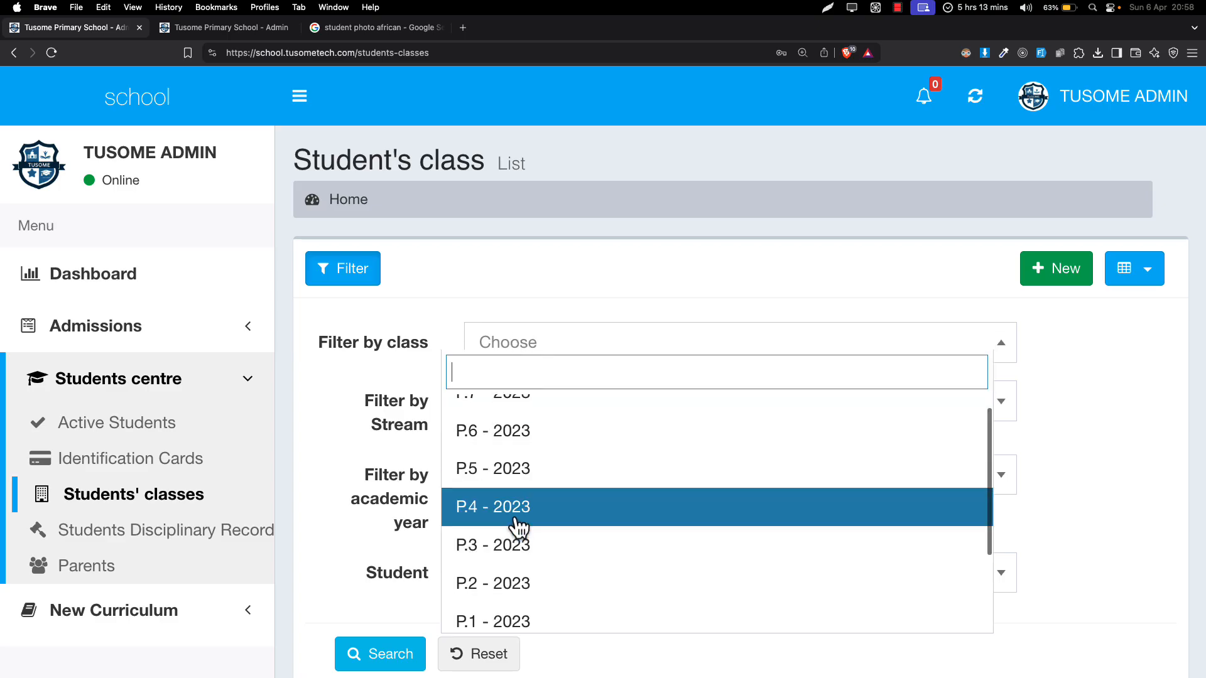
{"action": "left_click", "coordinate": [514, 519]}
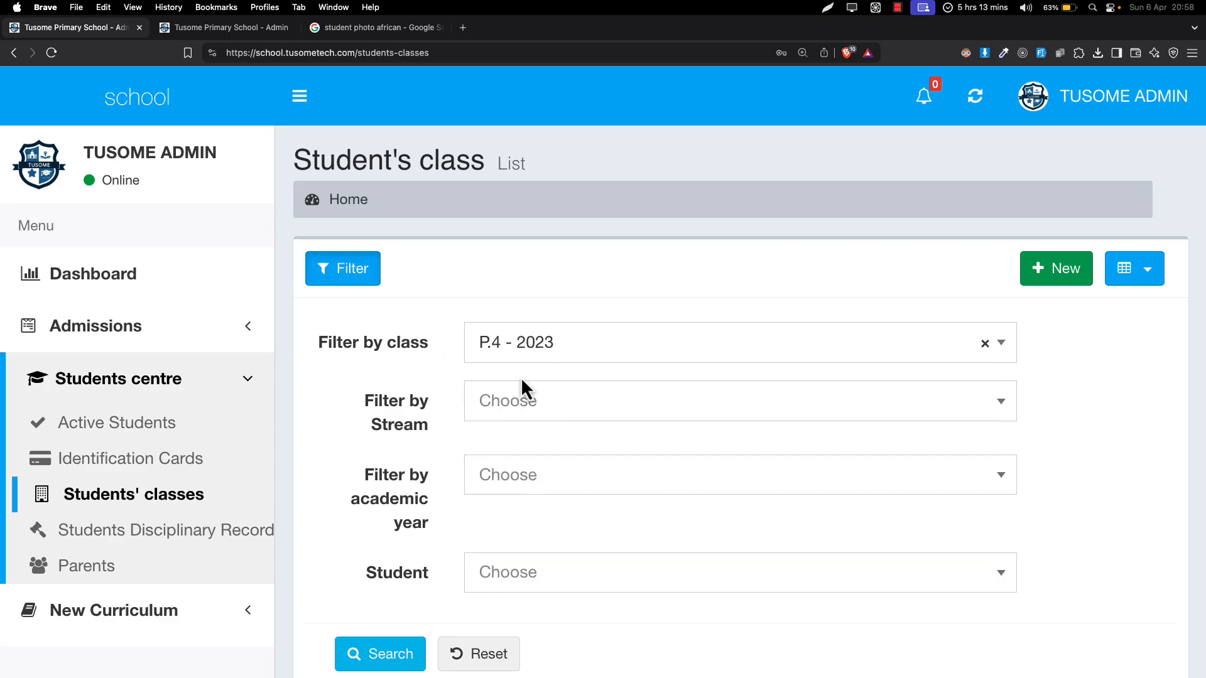
{"action": "left_click", "coordinate": [392, 658]}
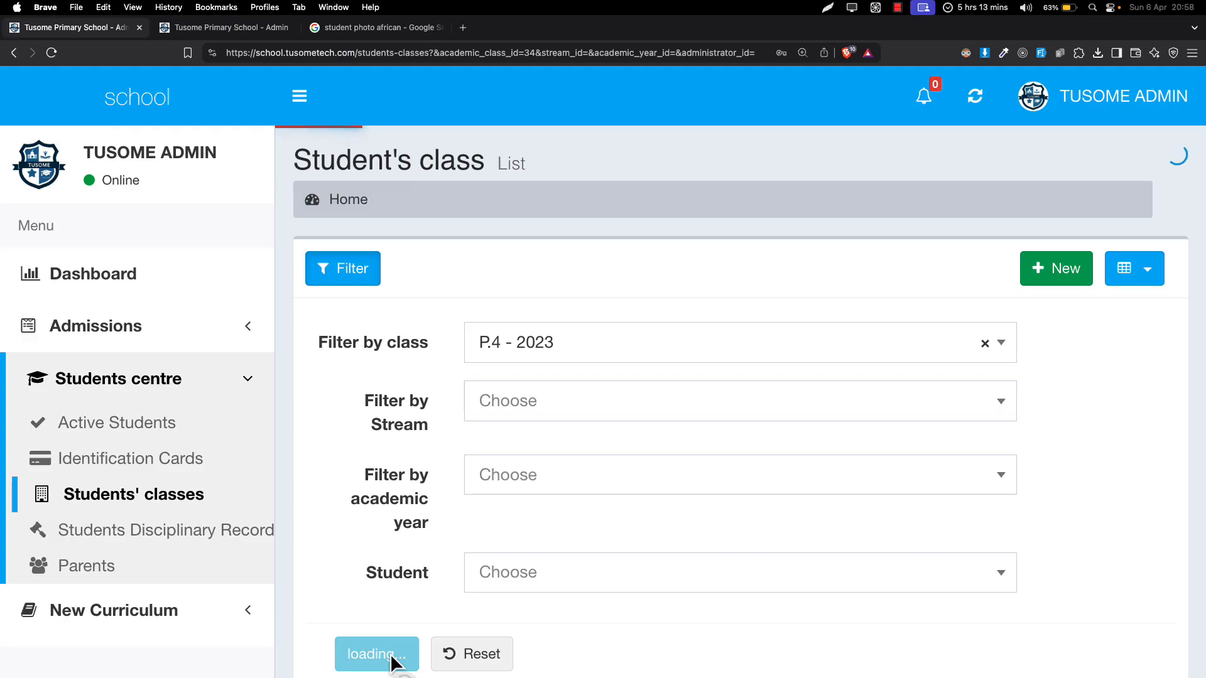
Look through the students listed for P.4 - 2023, including their streams and statuses.
{"action": "scroll", "coordinate": [392, 663], "scroll_direction": "down", "scroll_amount": 20}
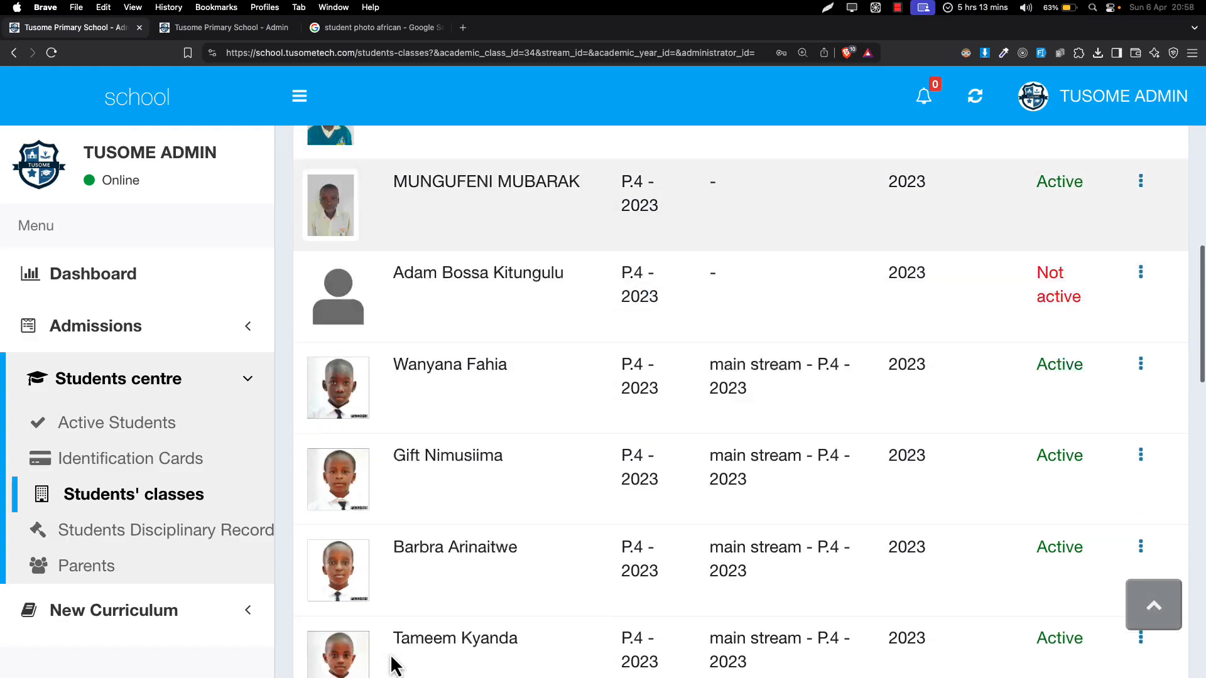
{"action": "scroll", "coordinate": [391, 662], "scroll_direction": "down", "scroll_amount": 5}
{"action": "scroll", "coordinate": [439, 481], "scroll_direction": "up", "scroll_amount": 10}
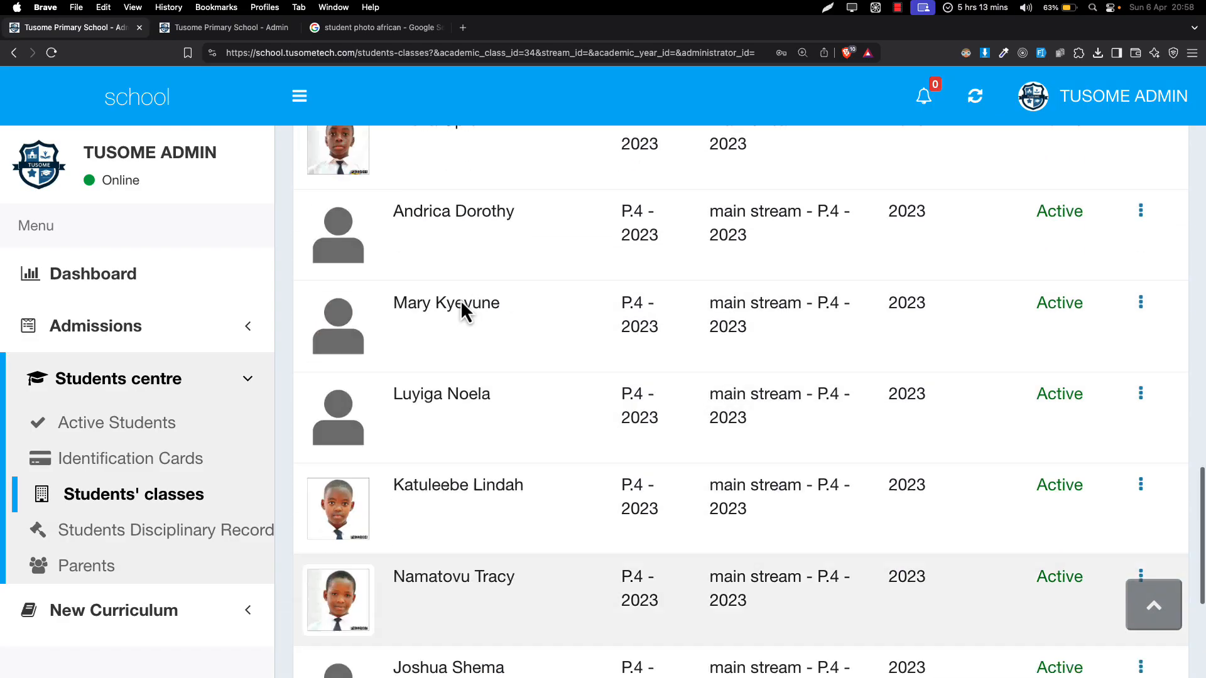
{"action": "scroll", "coordinate": [461, 299], "scroll_direction": "up", "scroll_amount": 15}
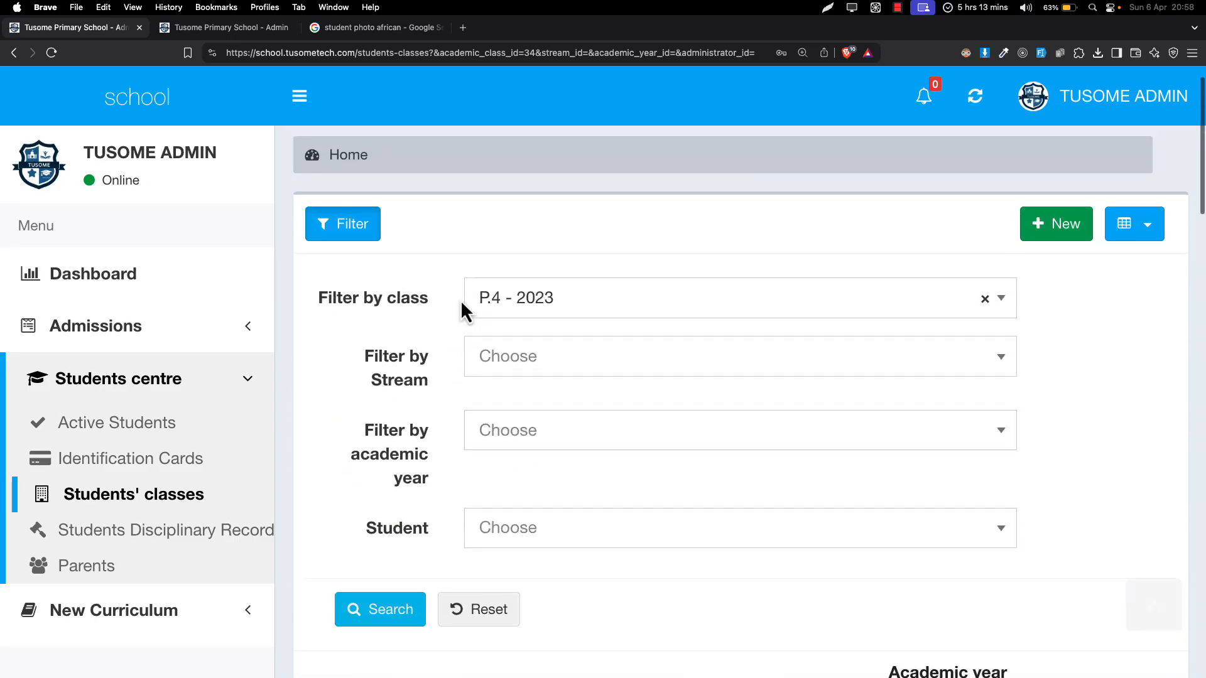
Set the academic year filter to 2023 alongside class P.4 - 2023 and view the available stream options.
{"action": "scroll", "coordinate": [533, 445], "scroll_direction": "down", "scroll_amount": 1}
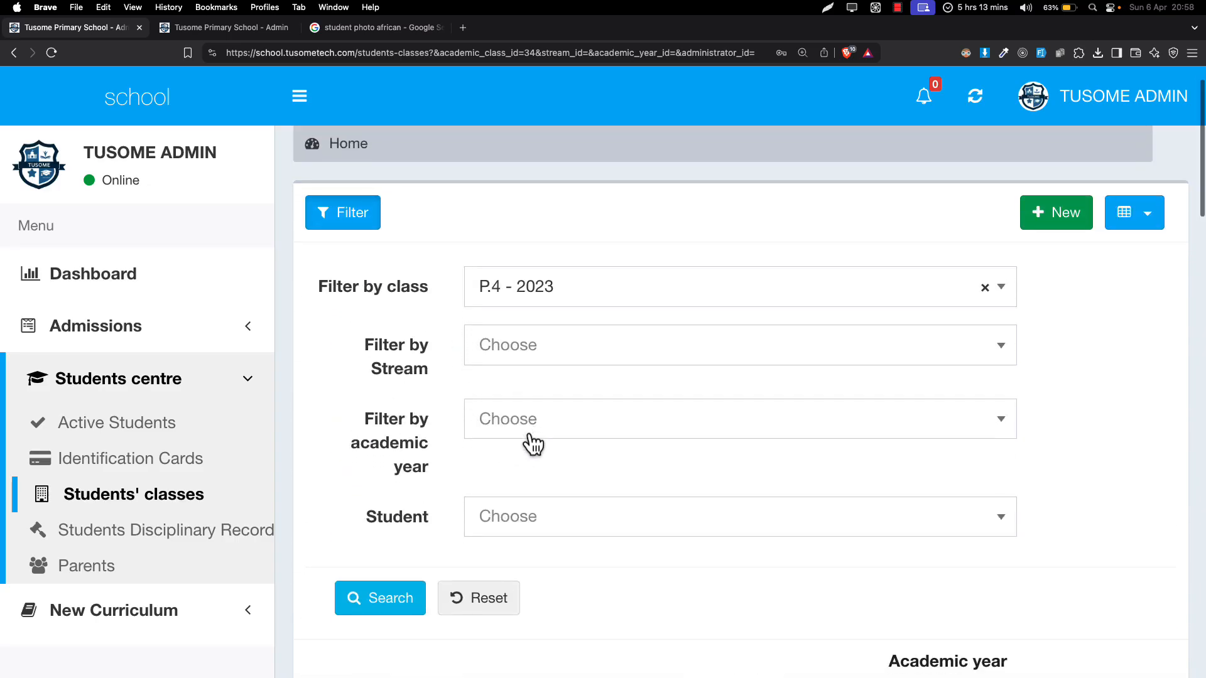
{"action": "left_click", "coordinate": [530, 432]}
{"action": "left_click", "coordinate": [496, 491]}
{"action": "left_click", "coordinate": [528, 521]}
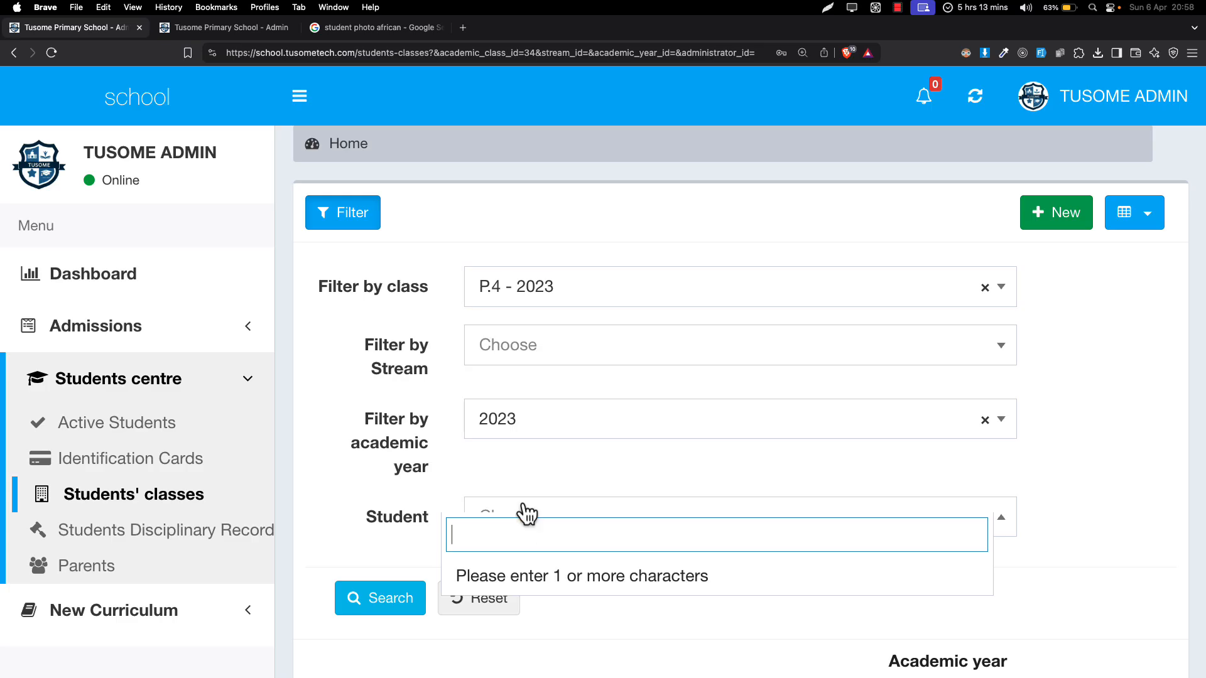
{"action": "left_click", "coordinate": [483, 326]}
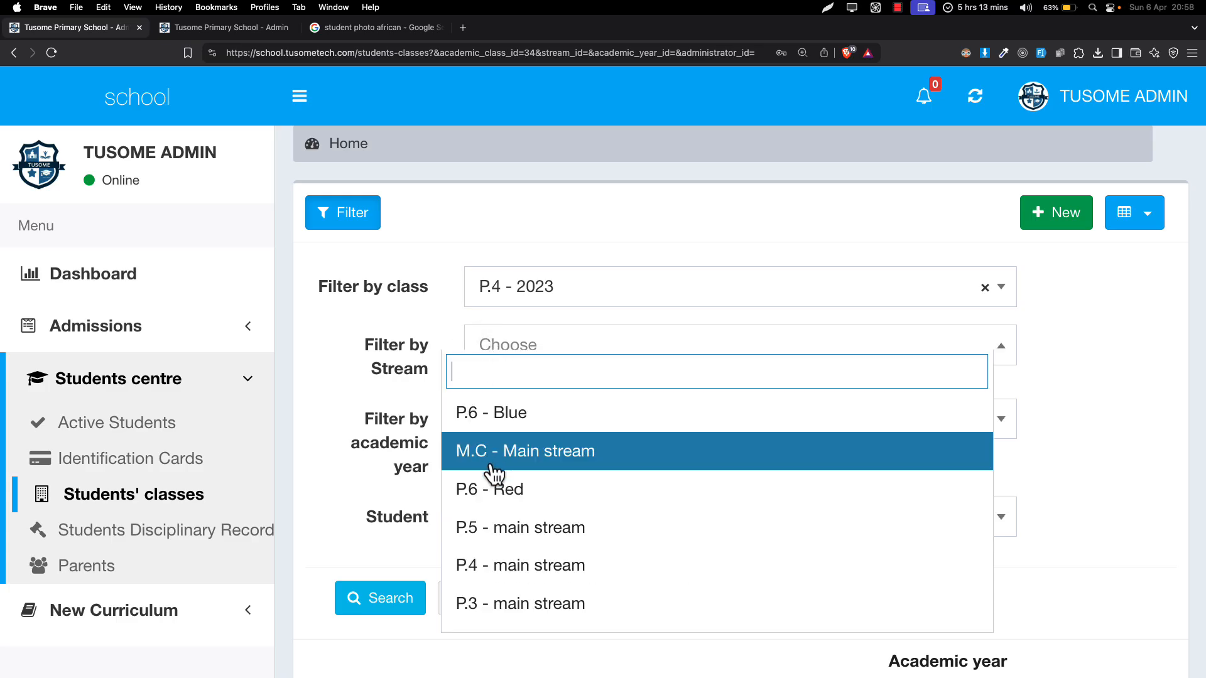
{"action": "left_click", "coordinate": [422, 452]}
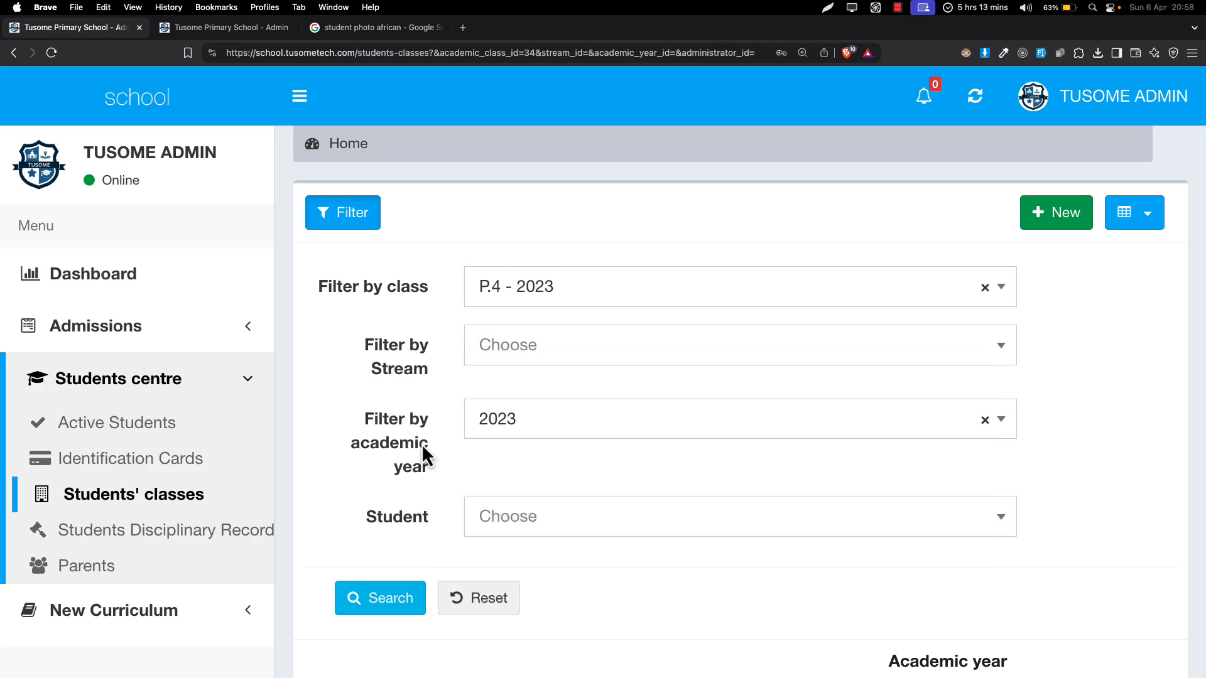
Copy the name of the second student in the P.4 - 2023 list.
{"action": "scroll", "coordinate": [435, 461], "scroll_direction": "down", "scroll_amount": 8}
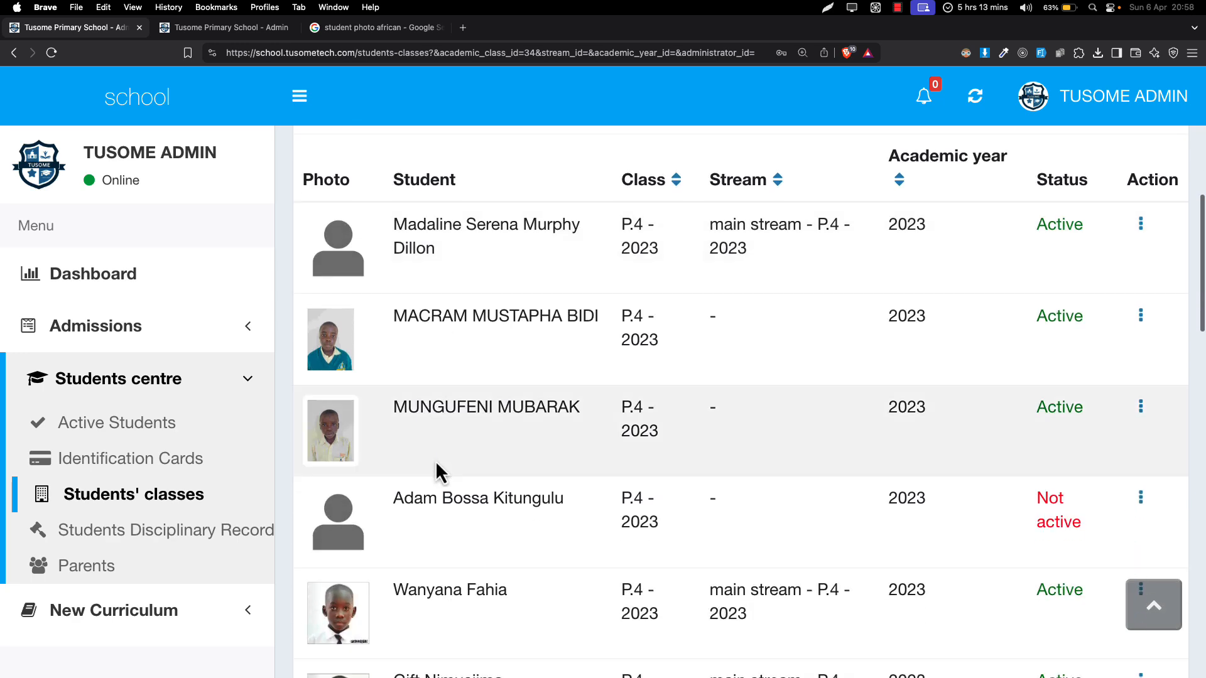
{"action": "triple_click", "coordinate": [412, 331]}
{"action": "key", "text": "super+c"}
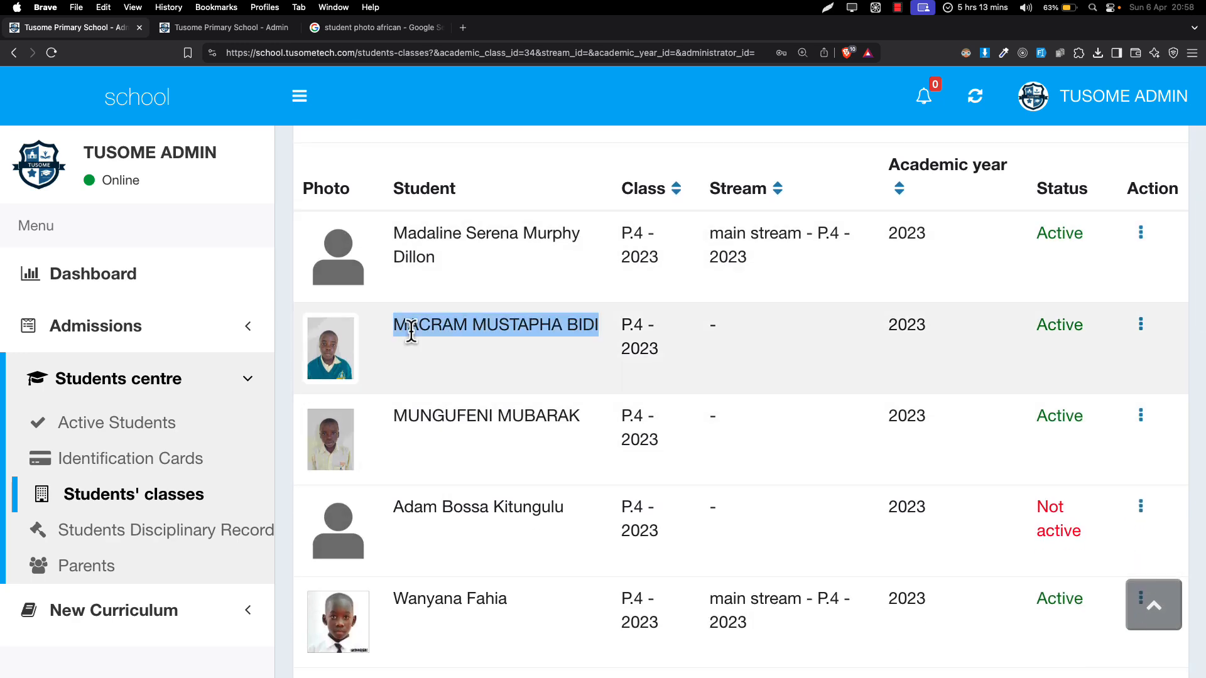
Reset the class and academic year filters and reload the full Students' classes list.
{"action": "scroll", "coordinate": [413, 330], "scroll_direction": "up", "scroll_amount": 9}
{"action": "scroll", "coordinate": [493, 487], "scroll_direction": "down", "scroll_amount": 1}
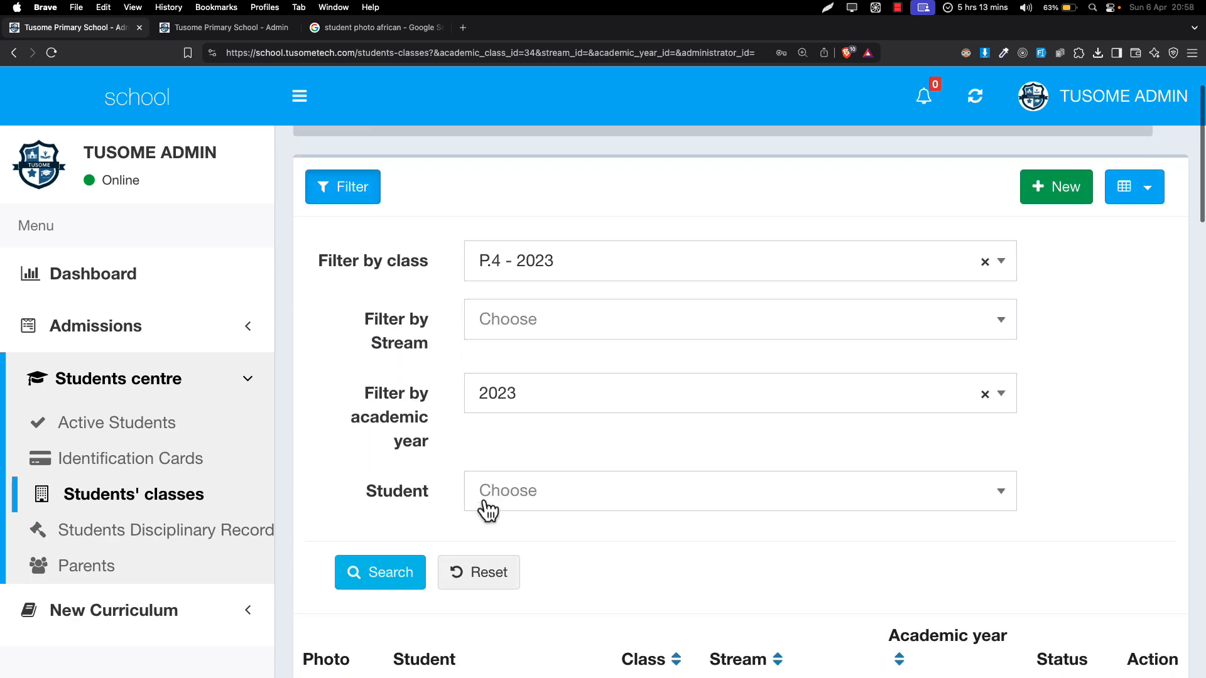
{"action": "left_click", "coordinate": [478, 587]}
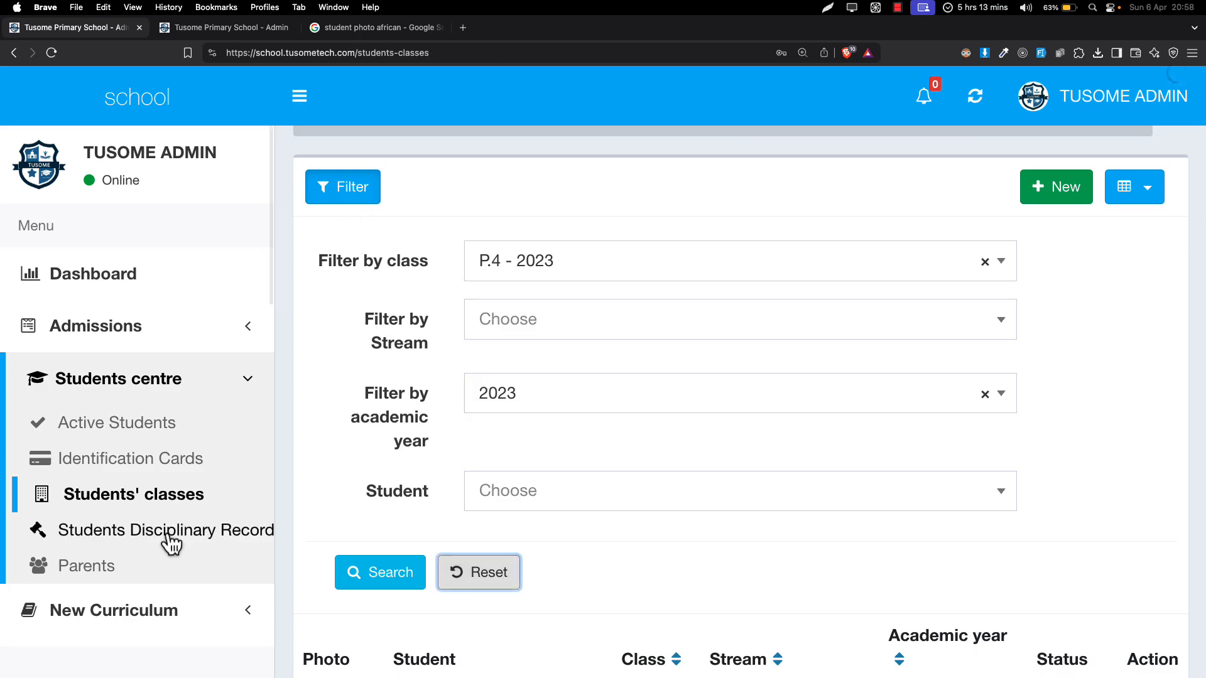
{"action": "left_click", "coordinate": [179, 506]}
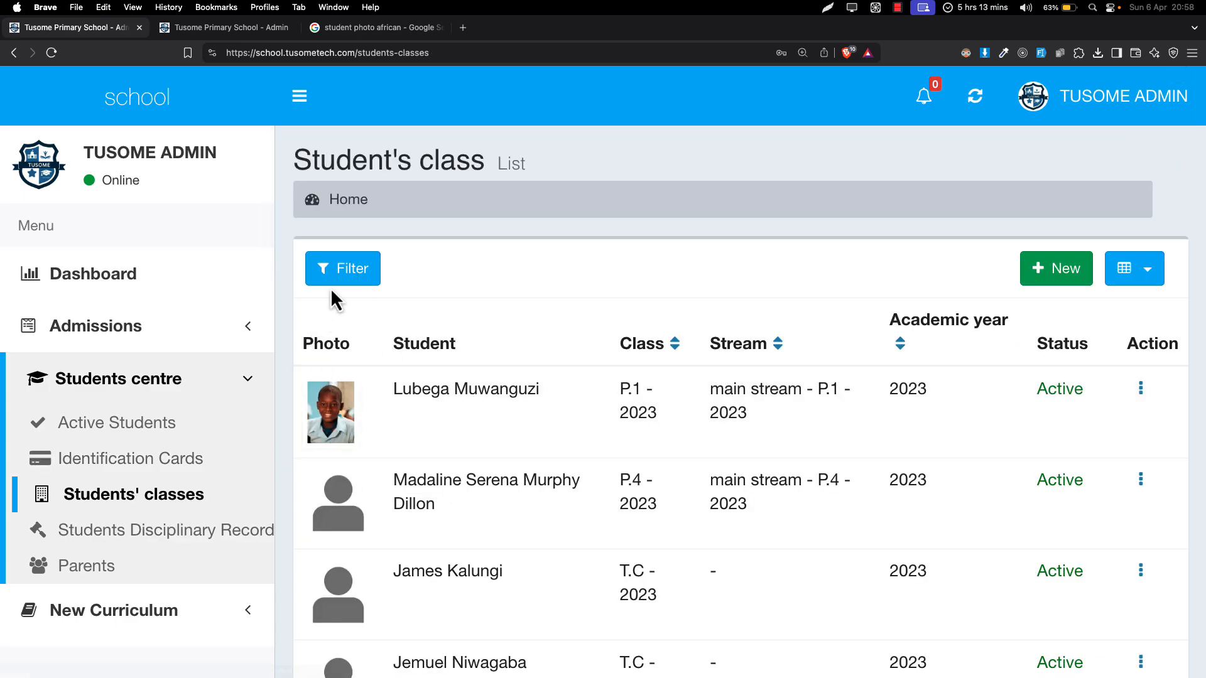
Search the Student filter of the class assignments for the copied full name.
{"action": "left_click", "coordinate": [344, 279]}
{"action": "scroll", "coordinate": [511, 506], "scroll_direction": "down", "scroll_amount": 2}
{"action": "left_click", "coordinate": [512, 498]}
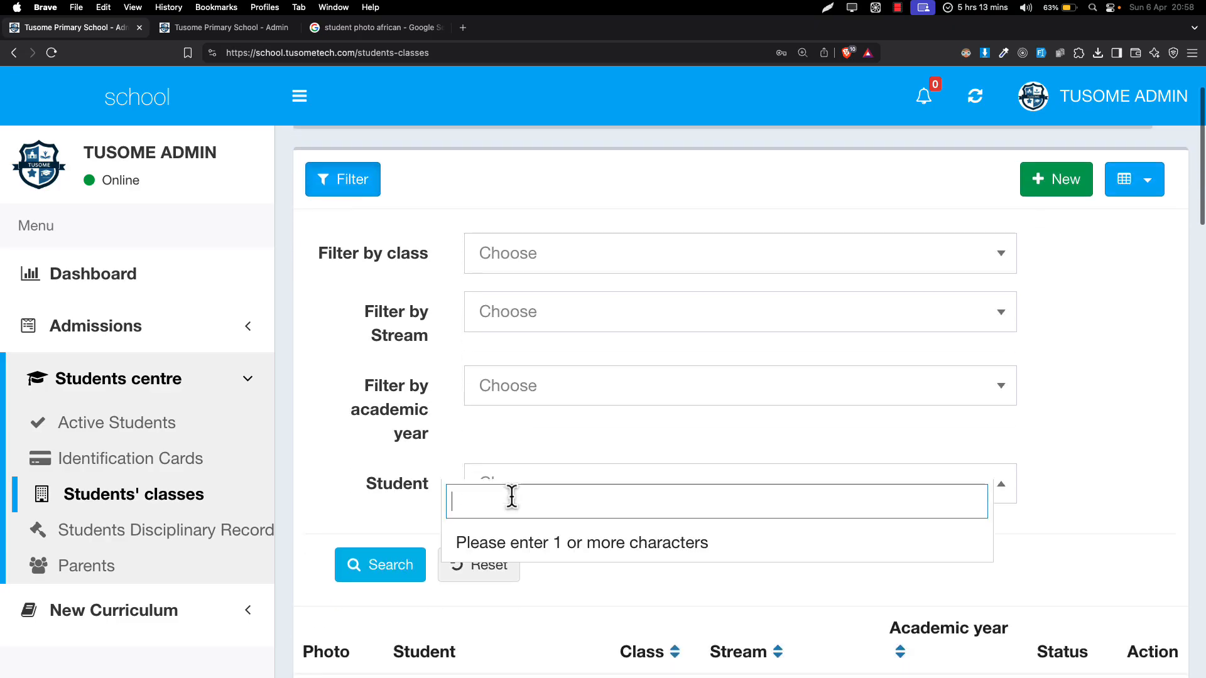
{"action": "key", "text": "super+v"}
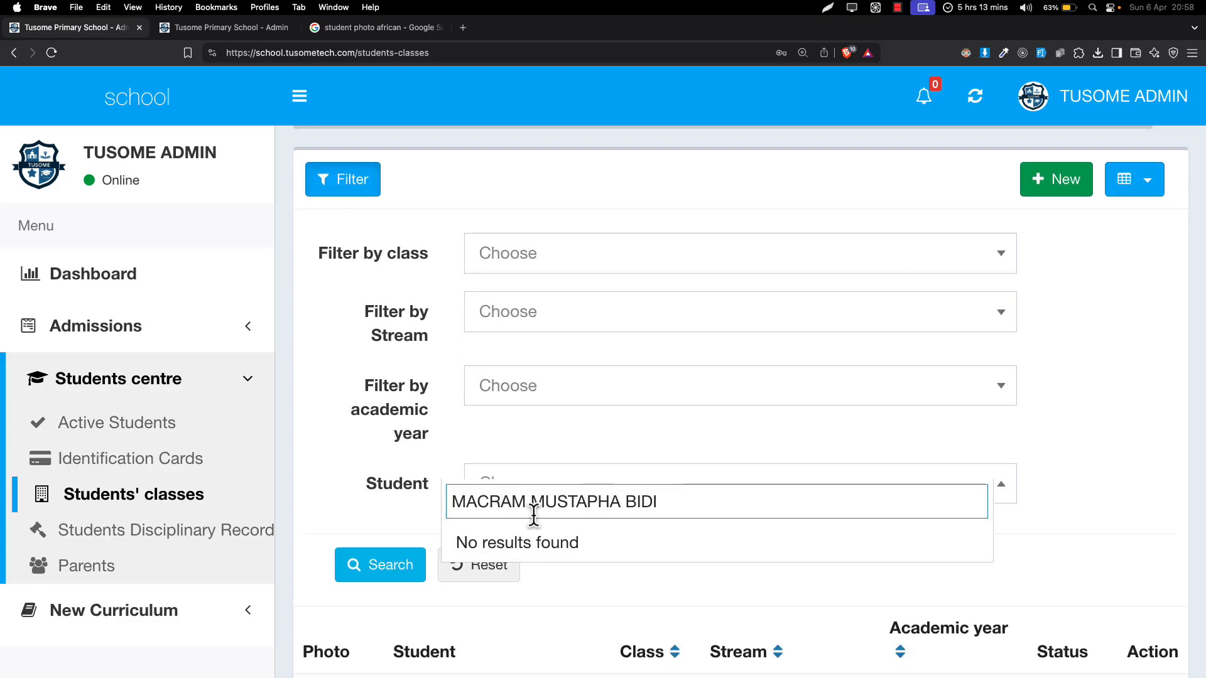
Shorten the student search to the first name only and close the student lookup without choosing anyone.
{"action": "key", "text": "BackSpace"}
{"action": "key", "text": "BackSpace"}
{"action": "key", "text": "BackSpace"}
{"action": "key", "text": "BackSpace"}
{"action": "key", "text": "BackSpace"}
{"action": "key", "text": "BackSpace"}
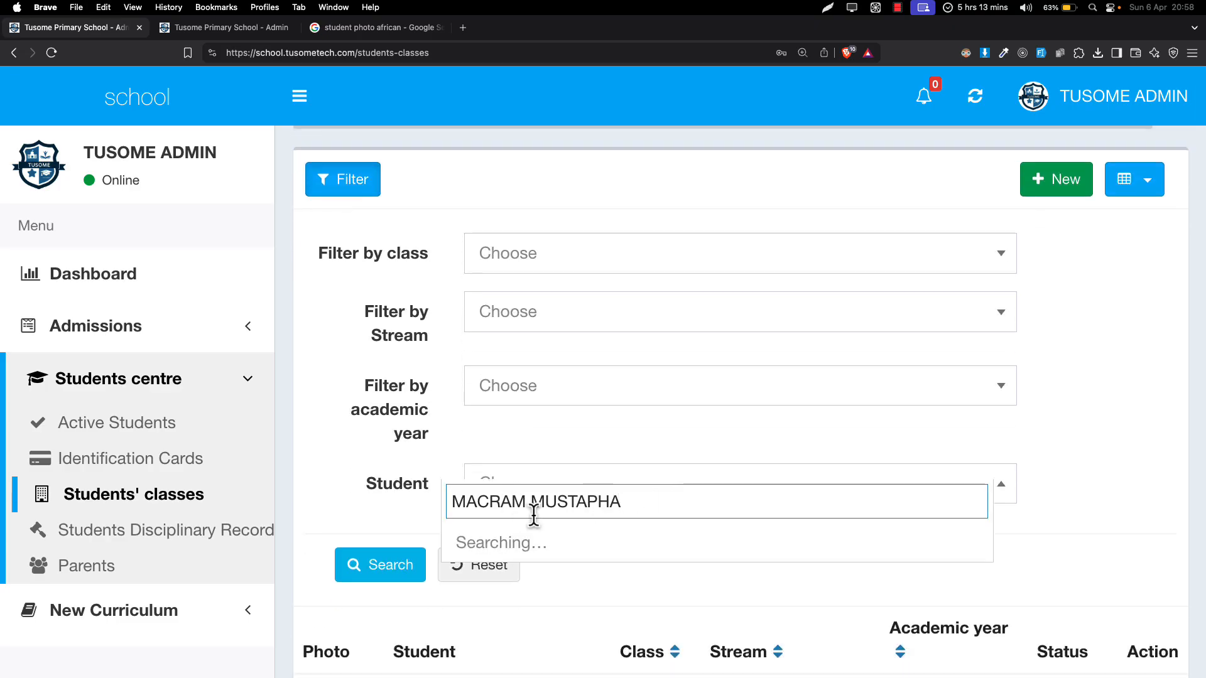
{"action": "key", "text": "super+BackSpace"}
{"action": "key", "text": "super+z"}
{"action": "key", "text": "Right"}
{"action": "key", "text": "super+shift+Left"}
{"action": "key", "text": "Right"}
{"action": "key", "text": "super+shift+Left"}
{"action": "key", "text": "Right"}
{"action": "key", "text": "alt+shift+Left"}
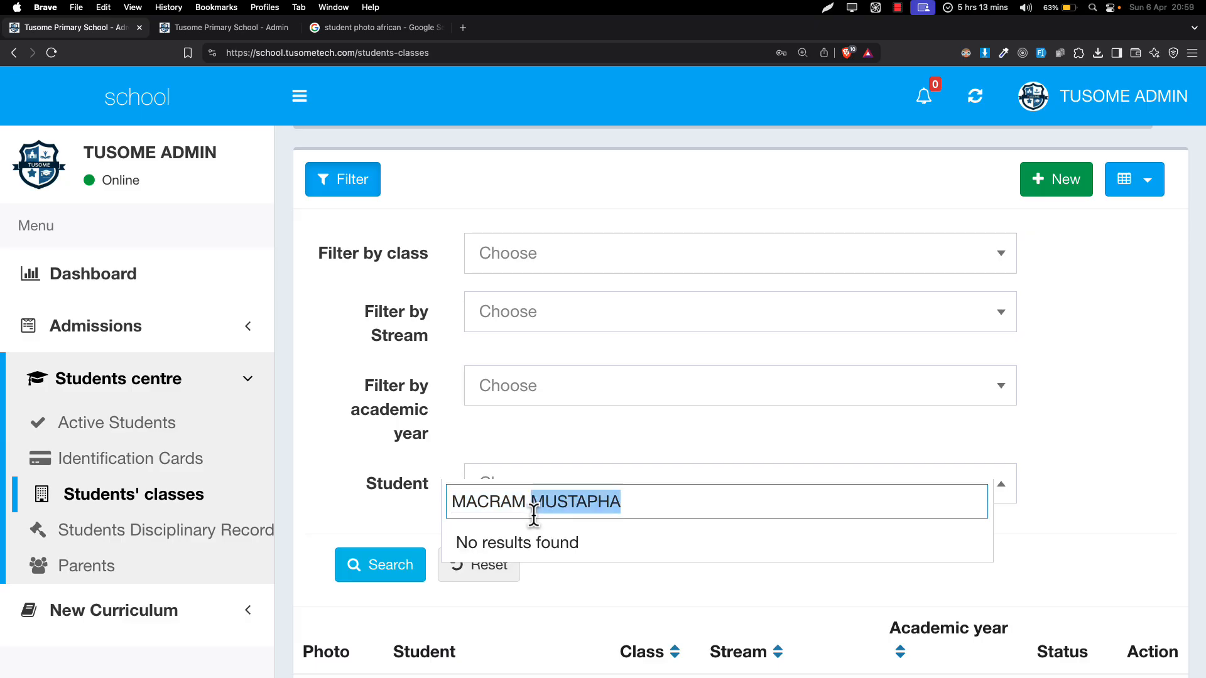
{"action": "key", "text": "BackSpace"}
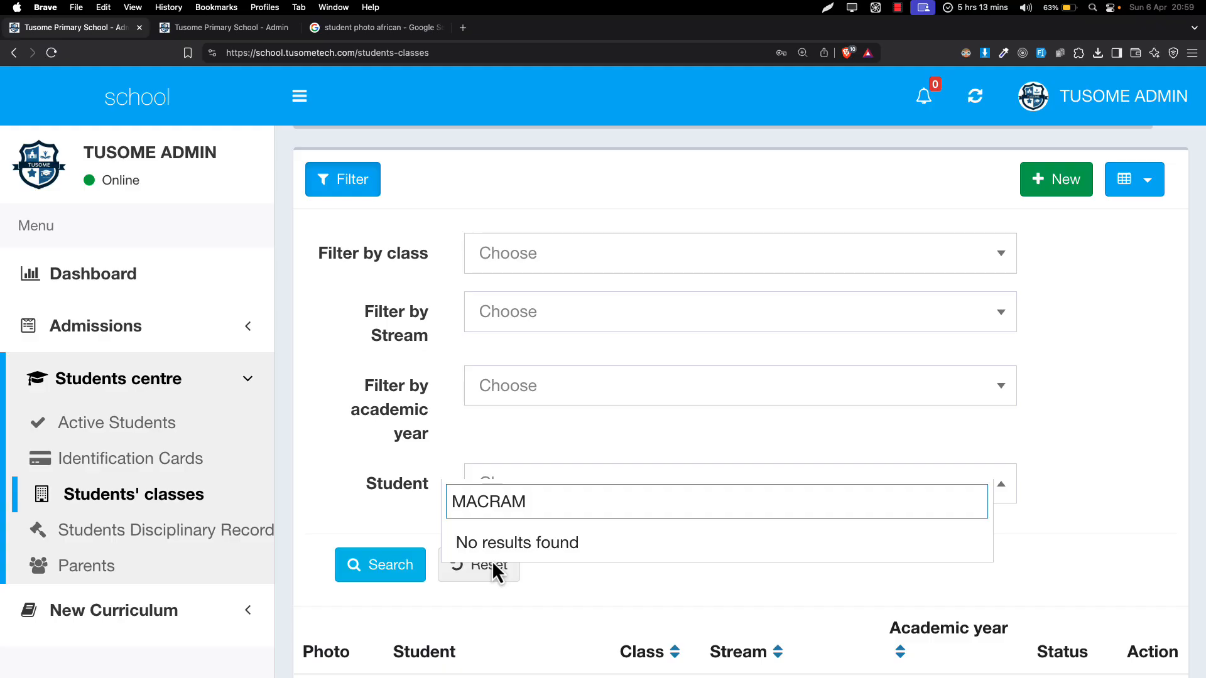
{"action": "left_click", "coordinate": [435, 487]}
Start a new student's class record and select the student by searching for the first letters of the name.
{"action": "scroll", "coordinate": [438, 487], "scroll_direction": "down", "scroll_amount": 20}
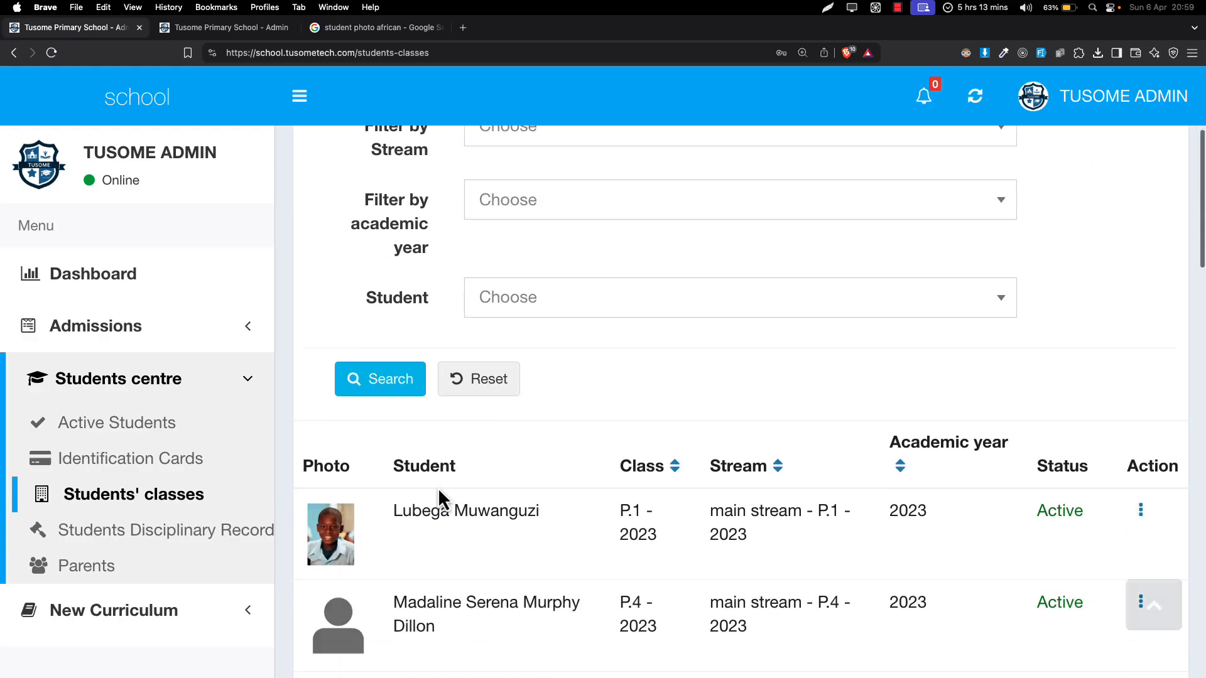
{"action": "scroll", "coordinate": [439, 488], "scroll_direction": "down", "scroll_amount": 10}
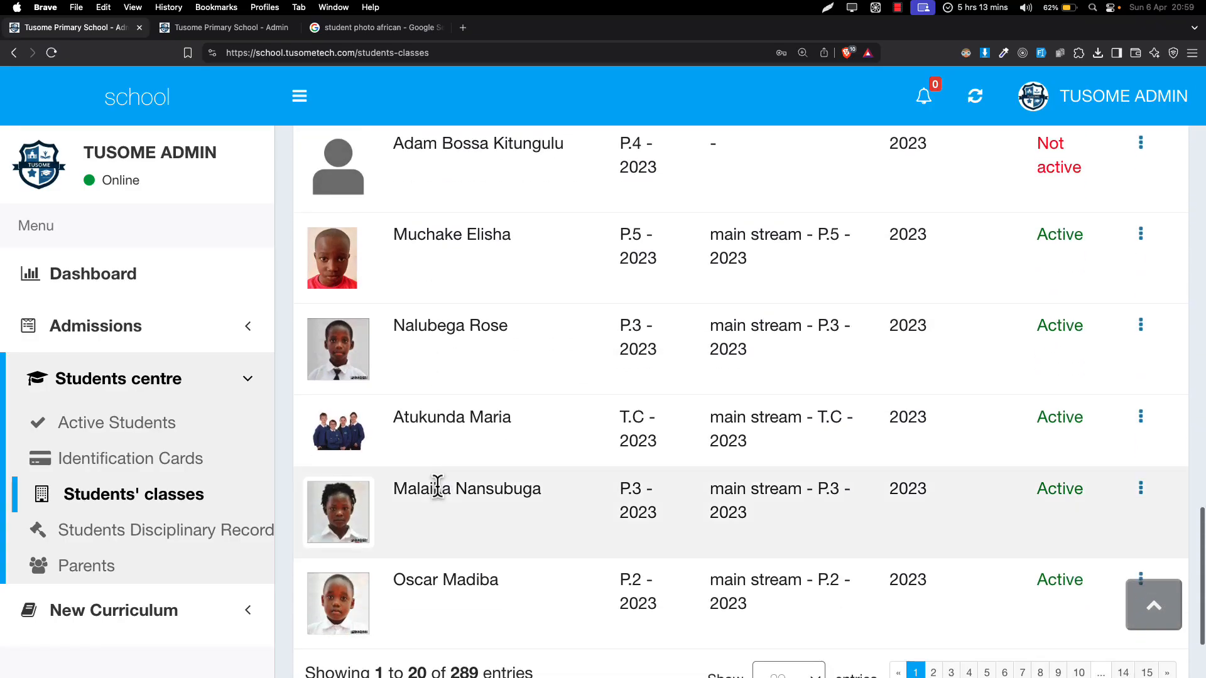
{"action": "scroll", "coordinate": [427, 496], "scroll_direction": "up", "scroll_amount": 20}
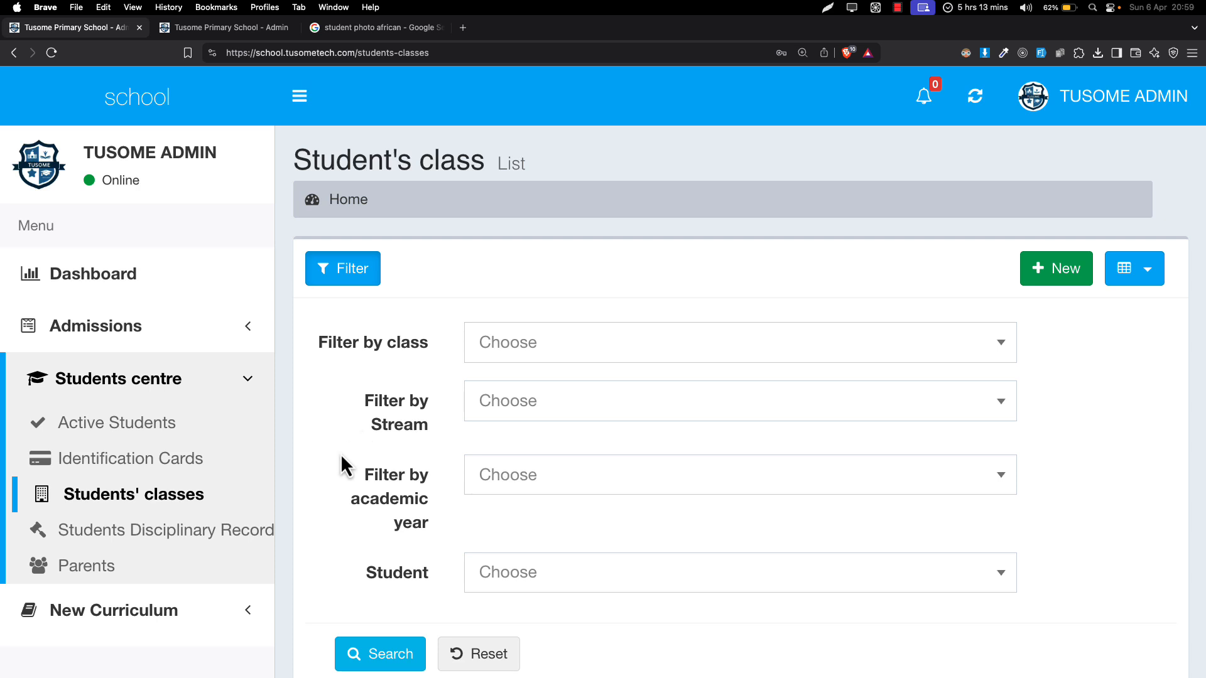
{"action": "left_click", "coordinate": [1042, 279]}
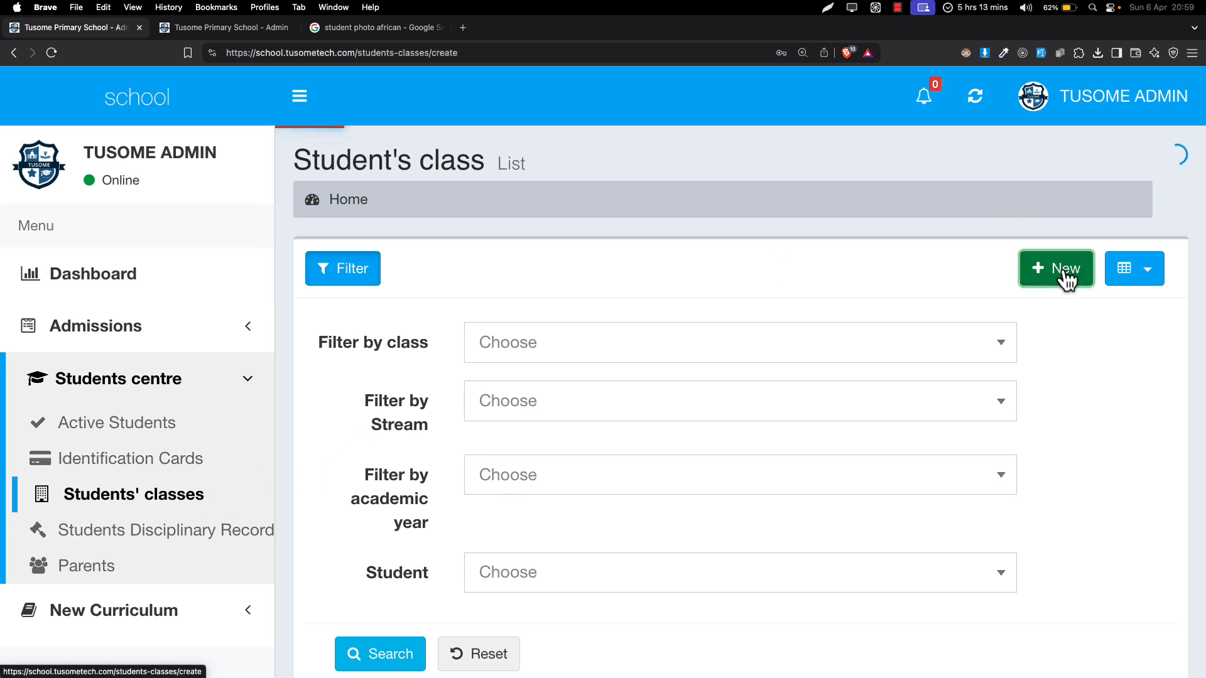
{"action": "left_click", "coordinate": [540, 347]}
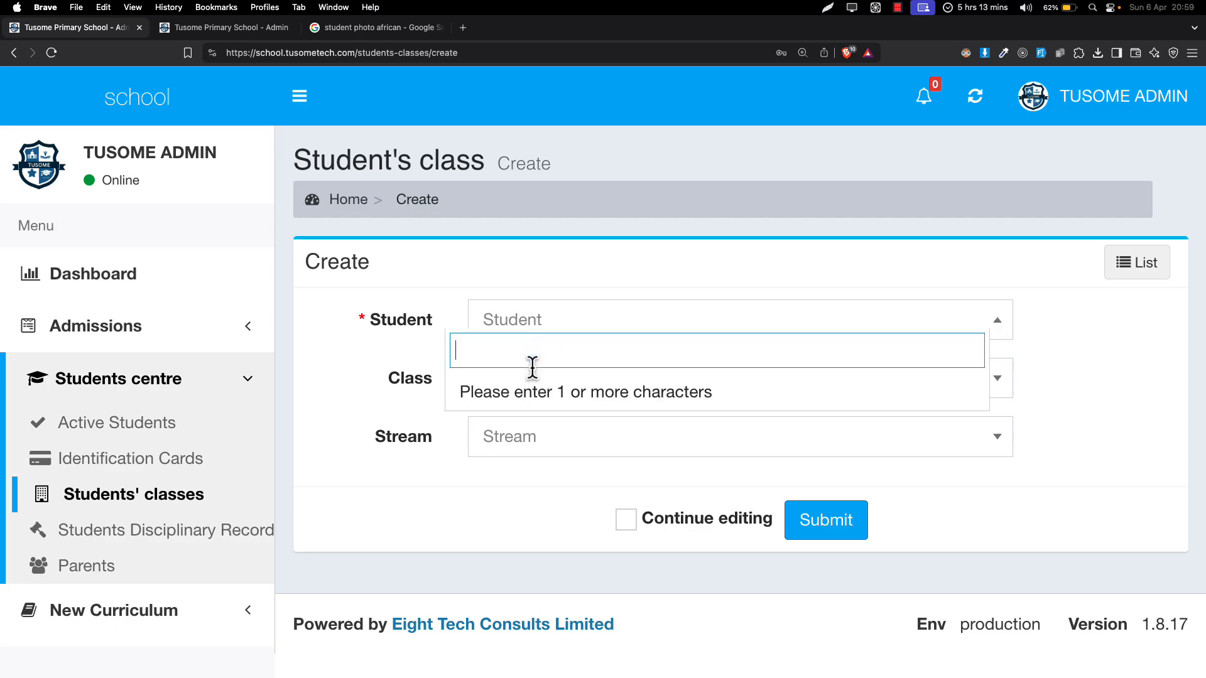
{"action": "type", "text": "muh"}
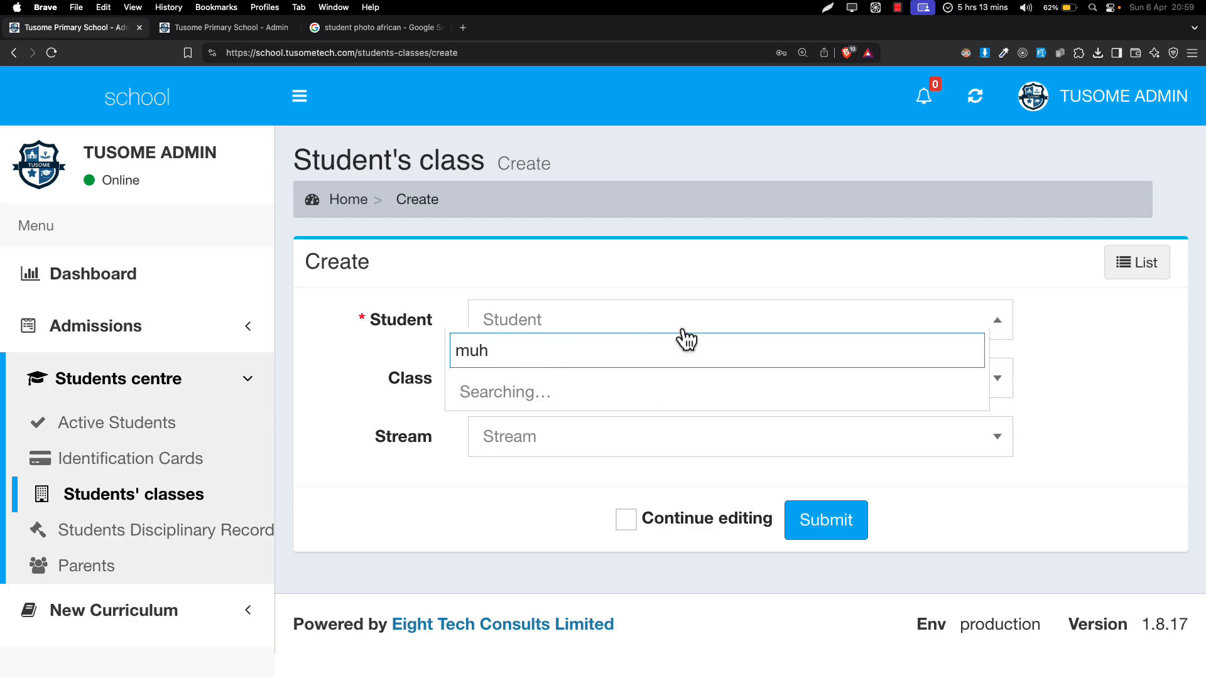
{"action": "left_click", "coordinate": [577, 402]}
Set the new record's class to P.5 - 2023 and its stream to P.5 - 2023 - main stream.
{"action": "left_click", "coordinate": [540, 384]}
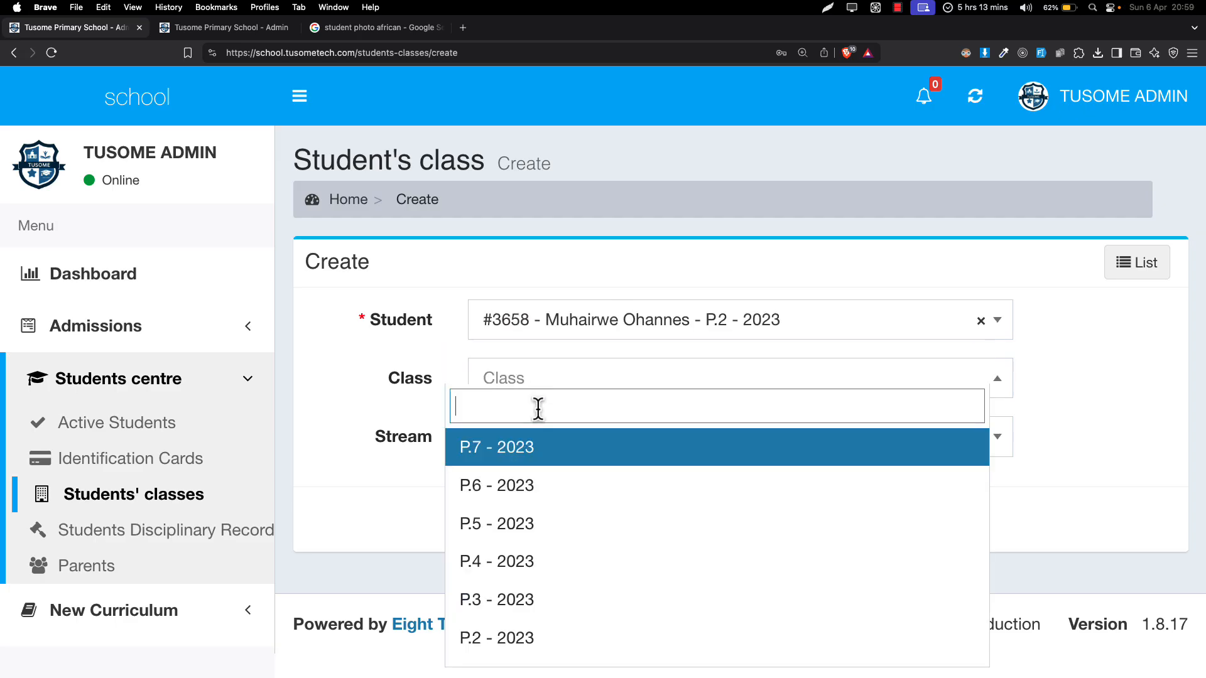
{"action": "left_click", "coordinate": [519, 522]}
{"action": "left_click", "coordinate": [527, 440]}
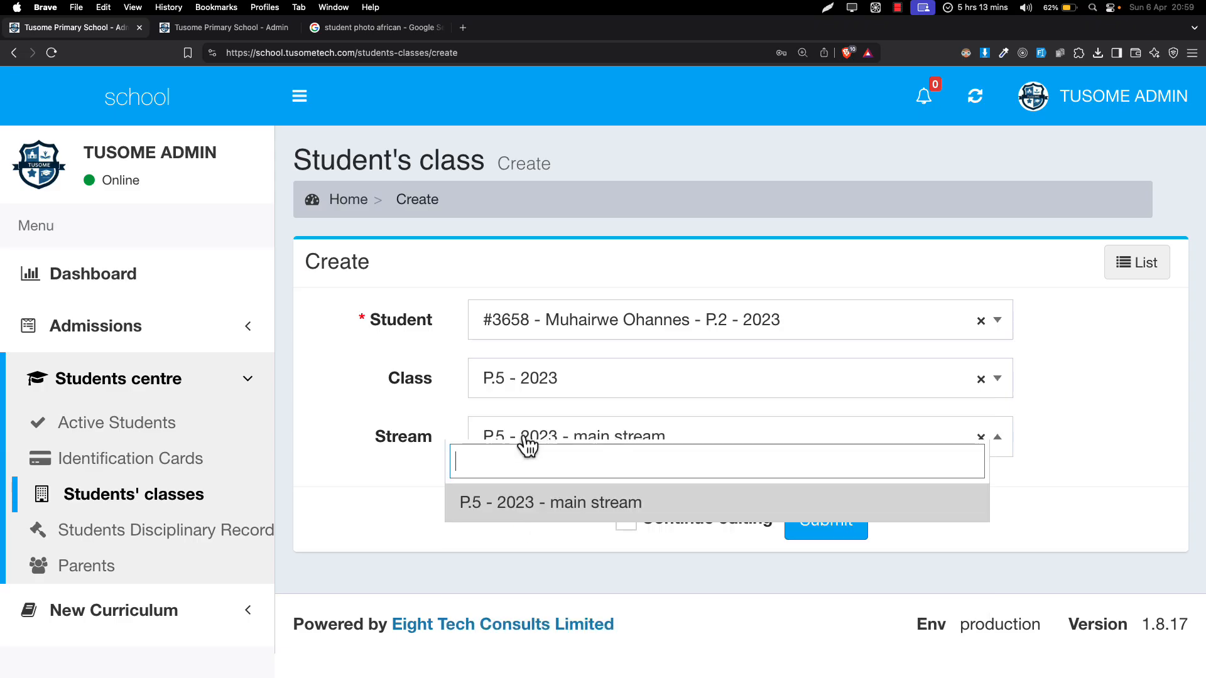
{"action": "left_click", "coordinate": [526, 519]}
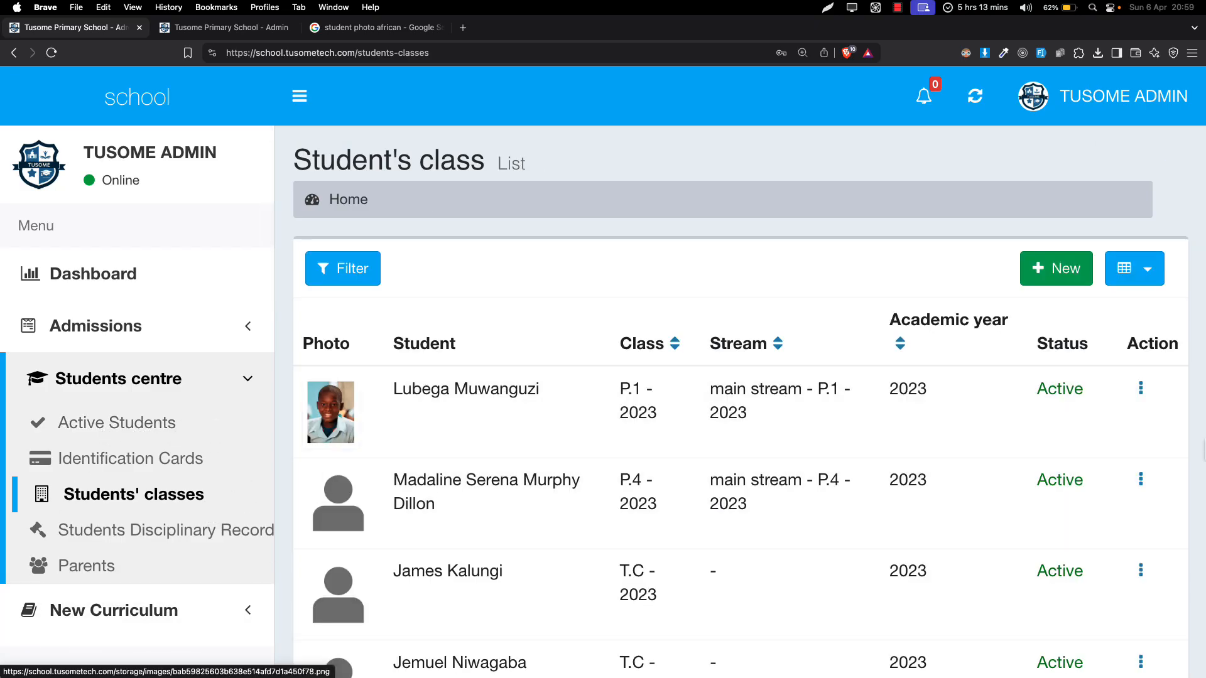
Open the second listed student's class record for editing, check its stream choices, and return to the Students' classes list.
{"action": "left_click", "coordinate": [1141, 479]}
{"action": "left_click", "coordinate": [1124, 496]}
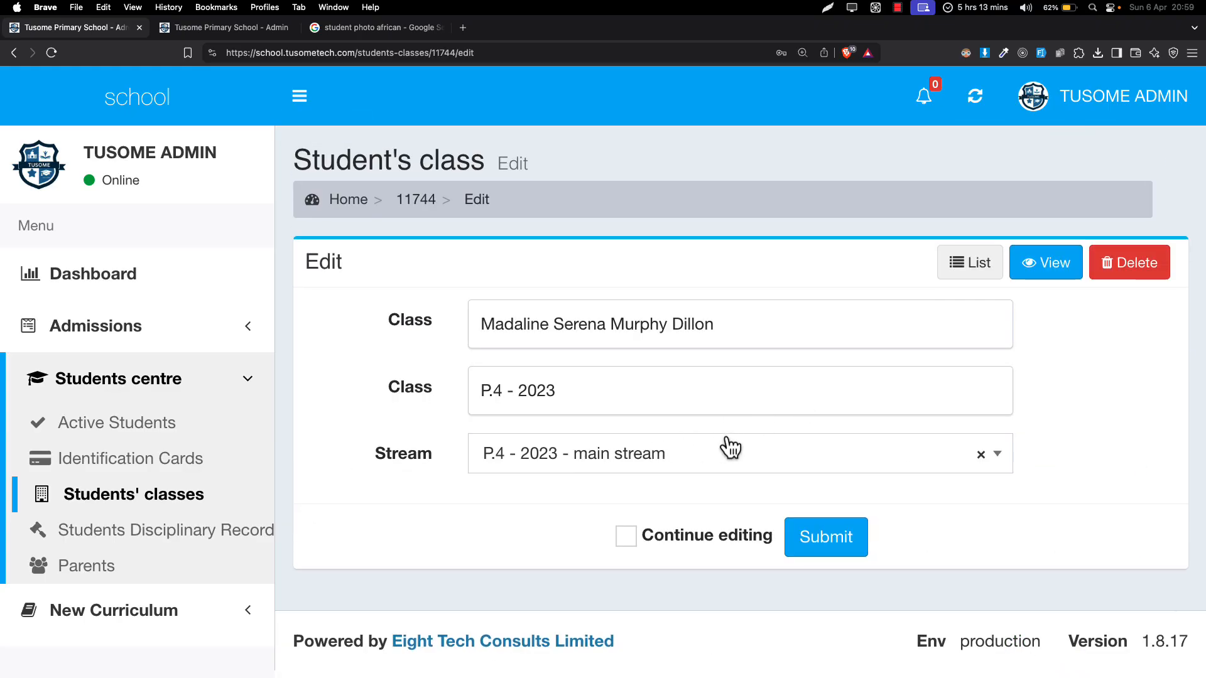
{"action": "left_click", "coordinate": [725, 449]}
{"action": "left_click", "coordinate": [625, 389]}
{"action": "left_click", "coordinate": [166, 499]}
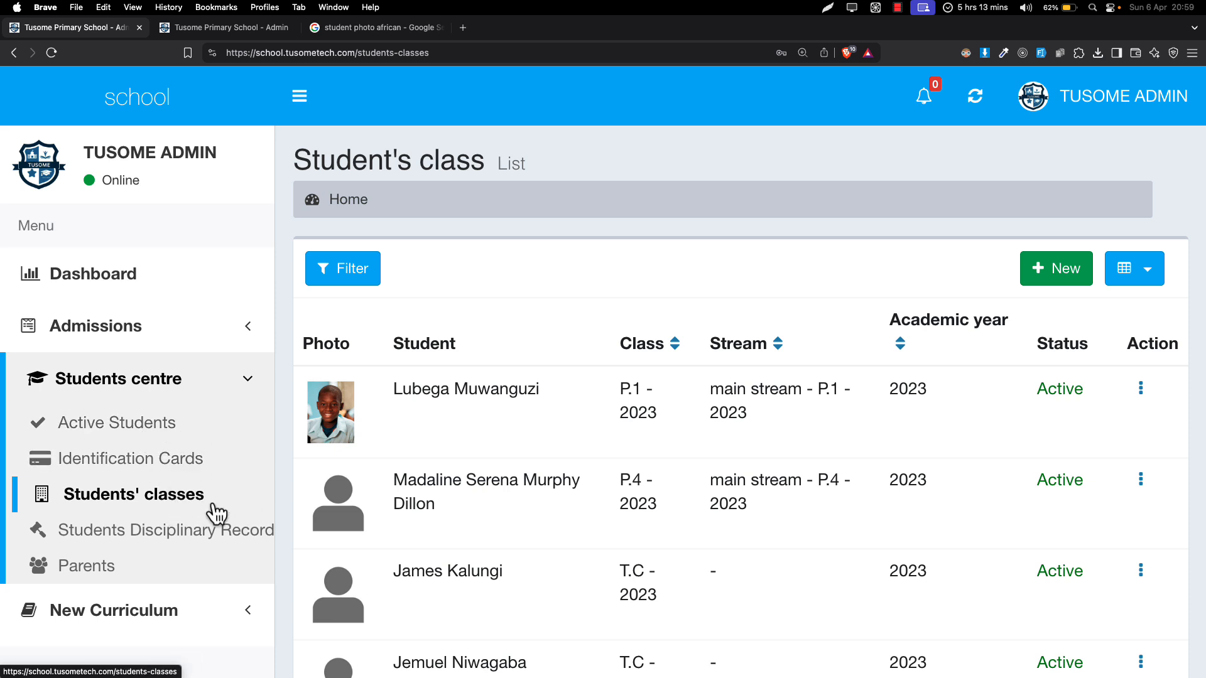
View the Identification Cards list, switch to Active Students and look over the students listed.
{"action": "scroll", "coordinate": [212, 506], "scroll_direction": "down", "scroll_amount": 1}
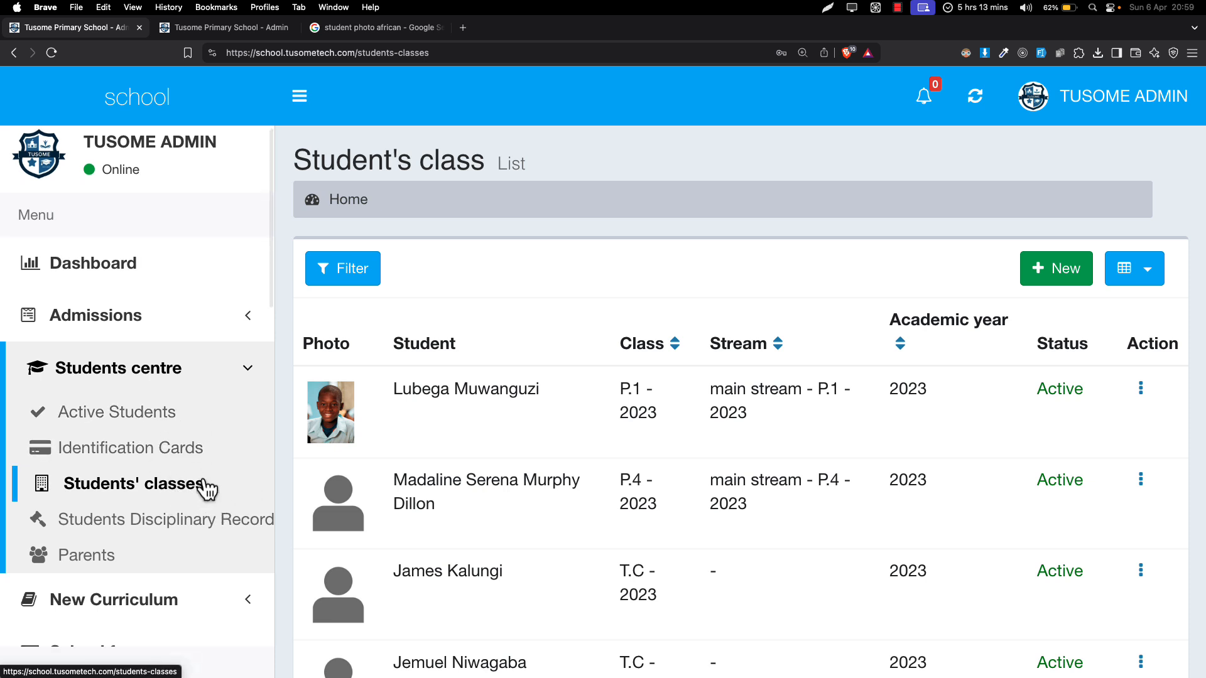
{"action": "left_click", "coordinate": [178, 447]}
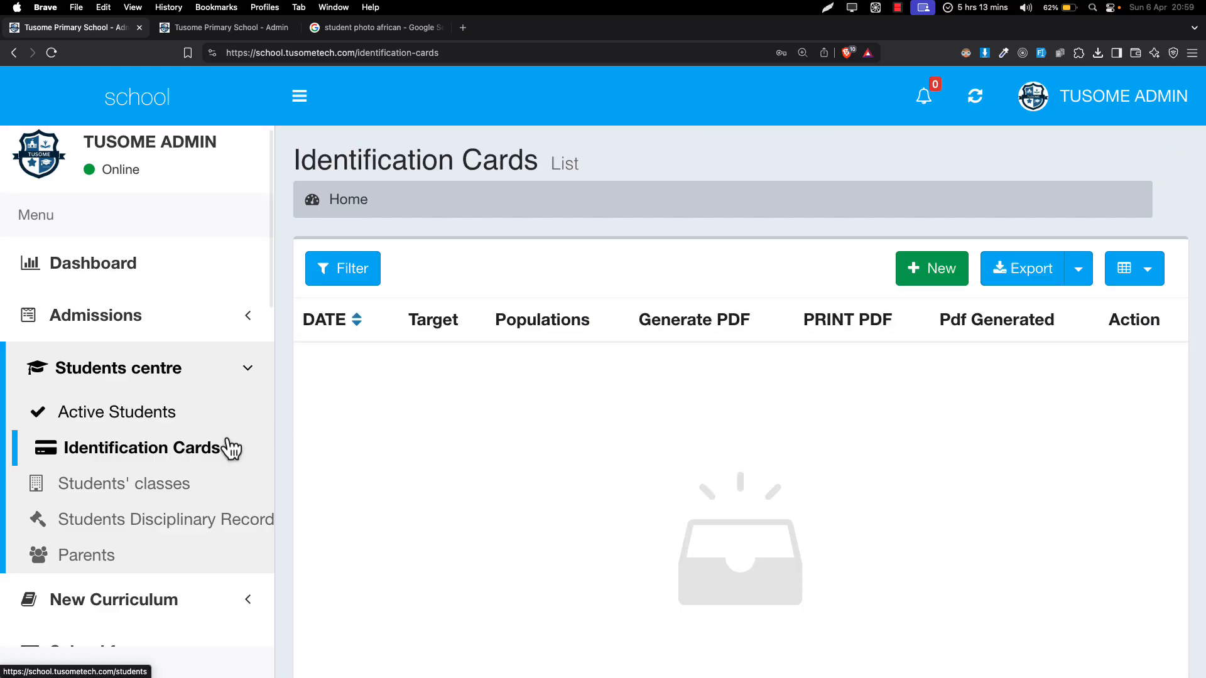
{"action": "left_click", "coordinate": [165, 429]}
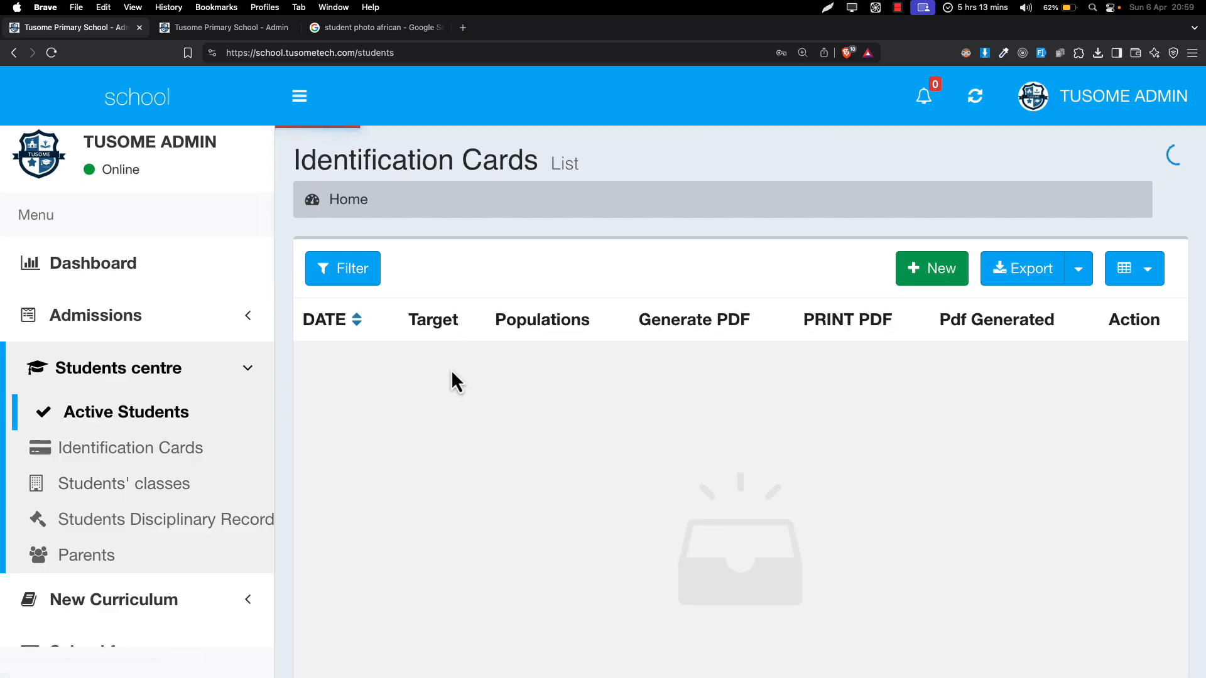
{"action": "scroll", "coordinate": [451, 369], "scroll_direction": "down", "scroll_amount": 2}
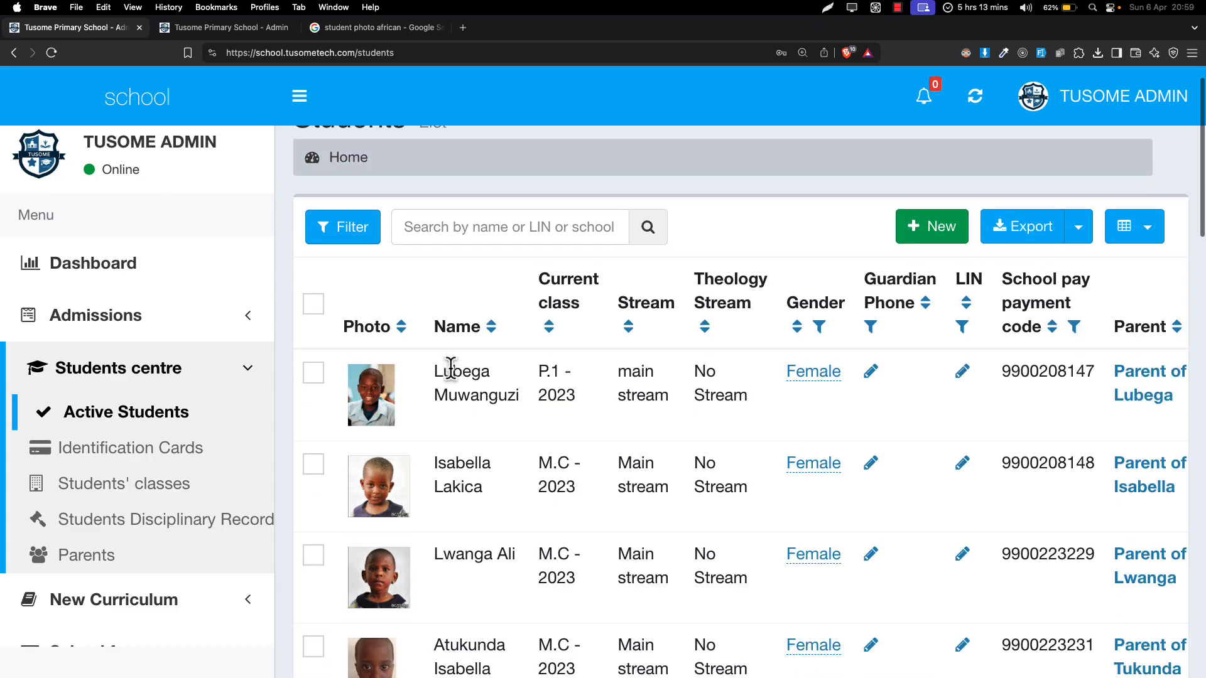
{"action": "scroll", "coordinate": [660, 415], "scroll_direction": "down", "scroll_amount": 2}
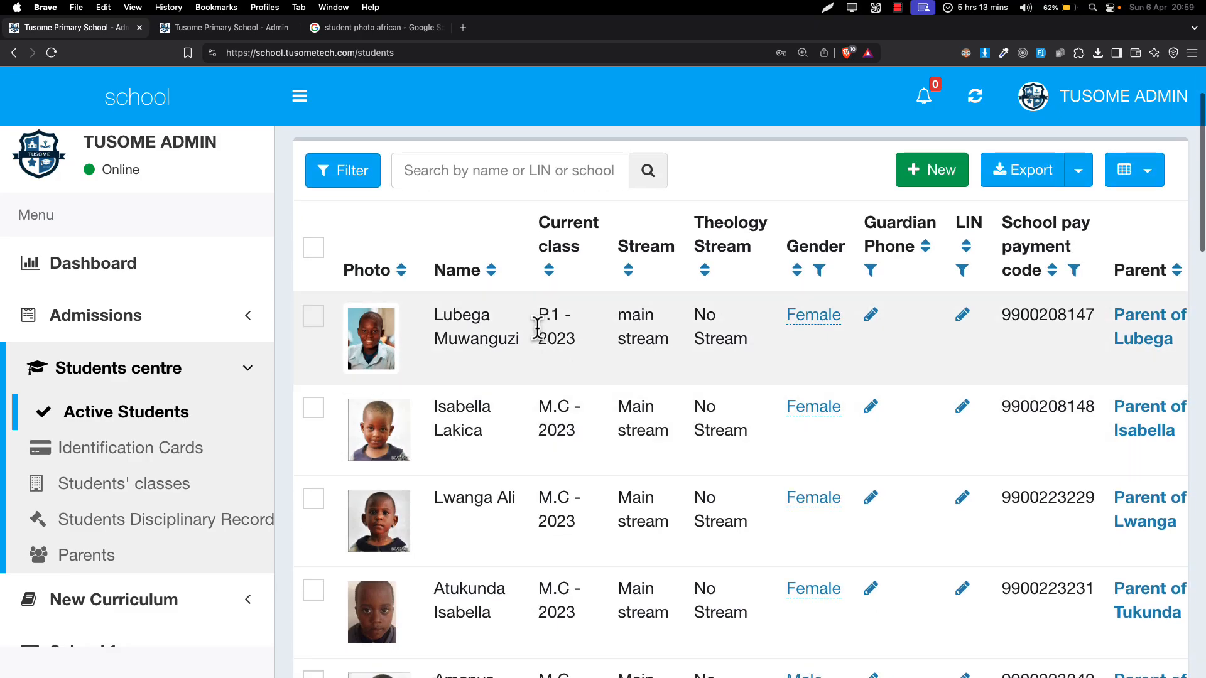
{"action": "scroll", "coordinate": [539, 330], "scroll_direction": "up", "scroll_amount": 4}
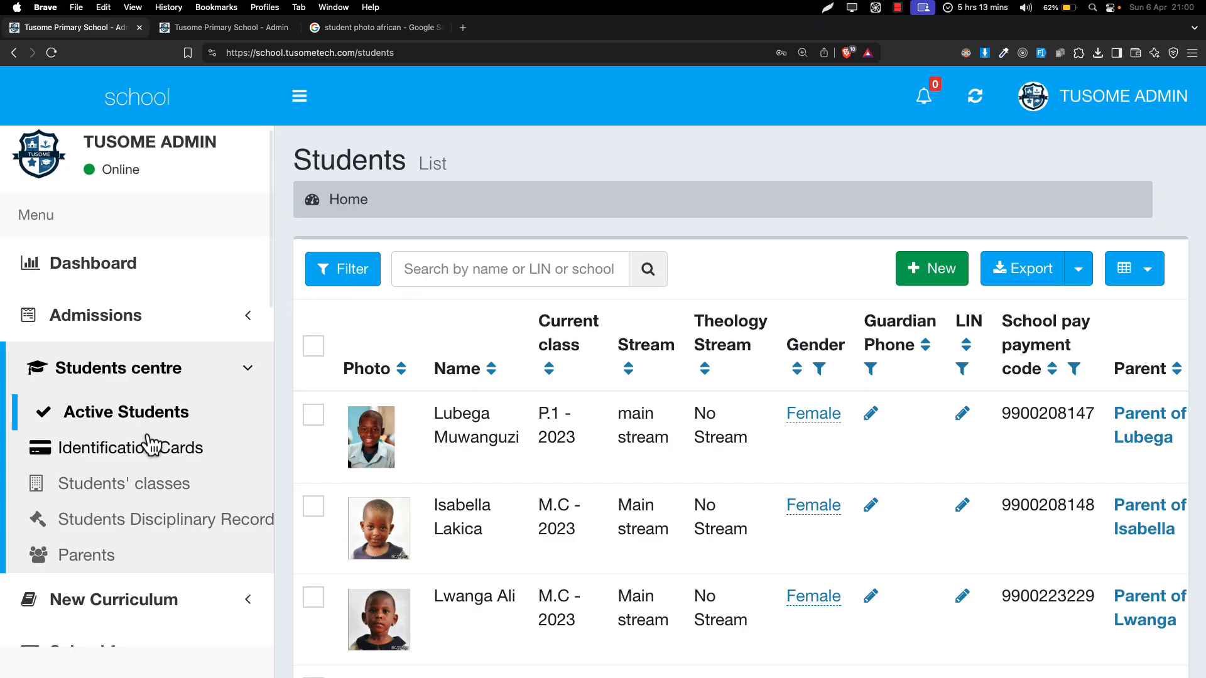
Filter the active students by class P.6 - 2023 and stream P.6 - 2023 - Red.
{"action": "left_click", "coordinate": [360, 276]}
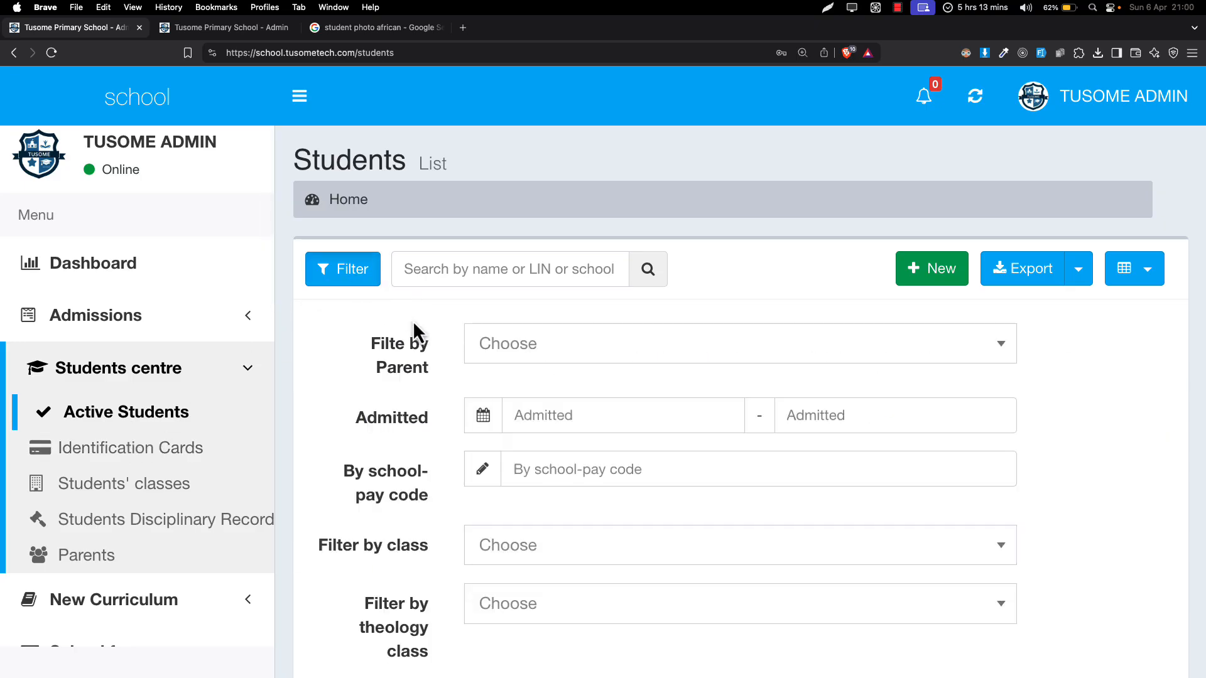
{"action": "scroll", "coordinate": [443, 415], "scroll_direction": "down", "scroll_amount": 3}
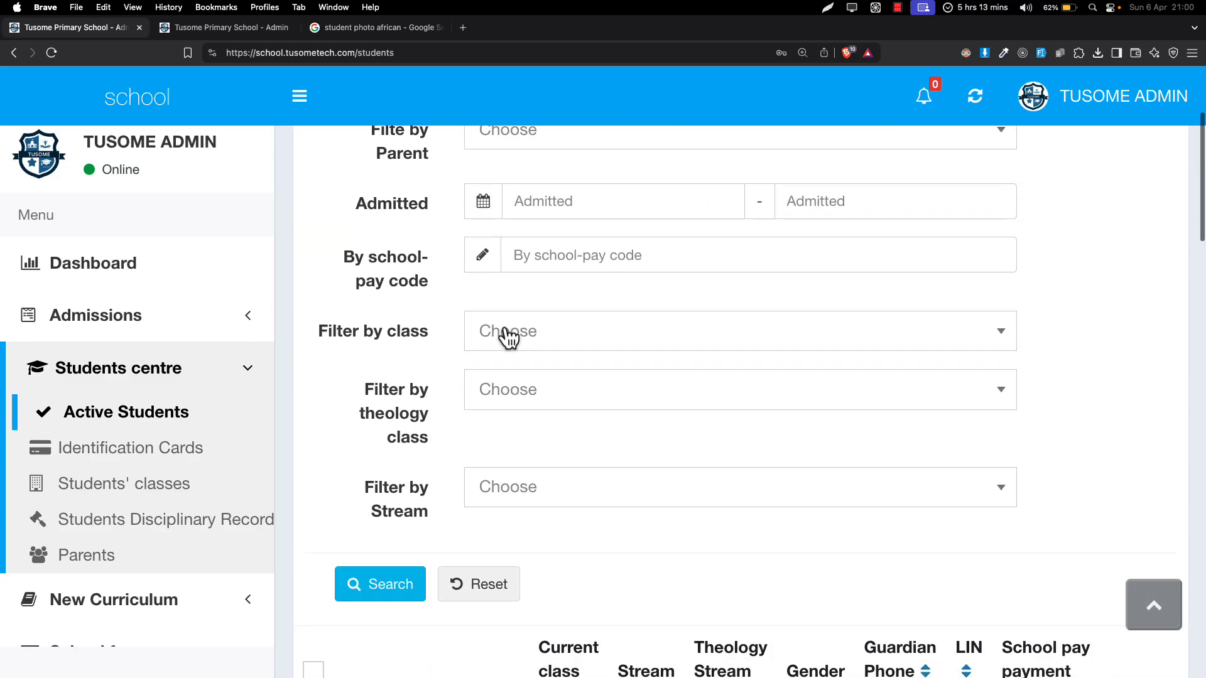
{"action": "left_click", "coordinate": [503, 336]}
{"action": "left_click", "coordinate": [511, 434]}
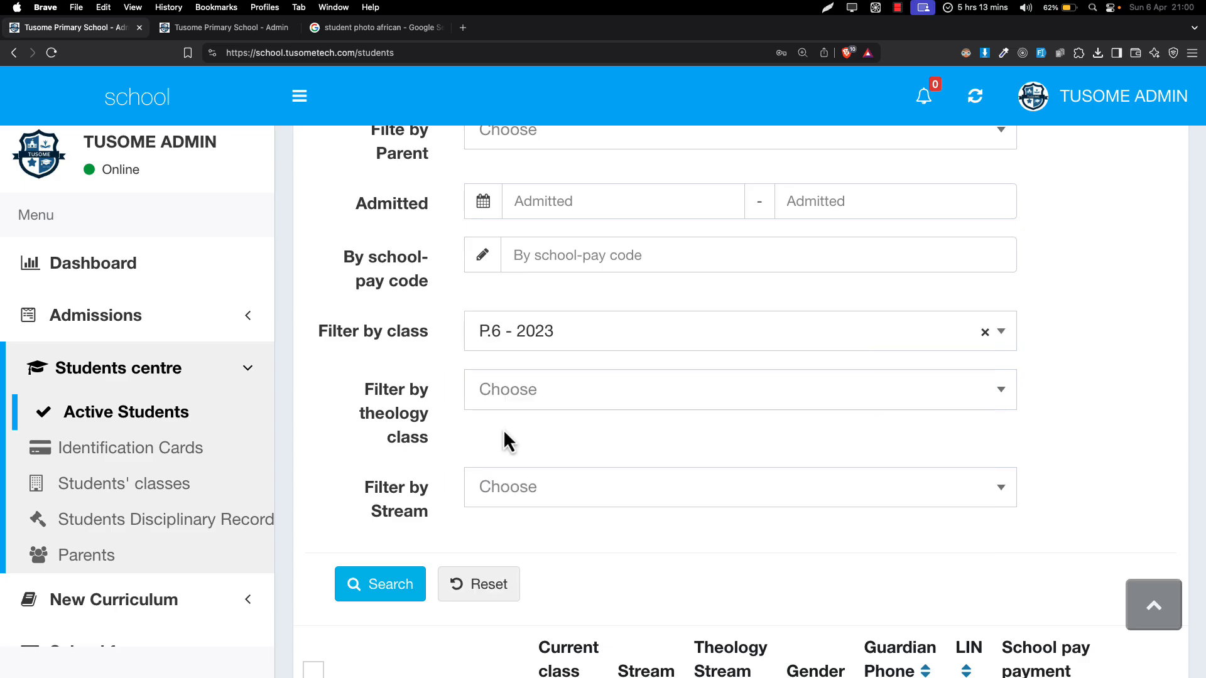
{"action": "scroll", "coordinate": [447, 323], "scroll_direction": "up", "scroll_amount": 3}
{"action": "scroll", "coordinate": [447, 323], "scroll_direction": "down", "scroll_amount": 4}
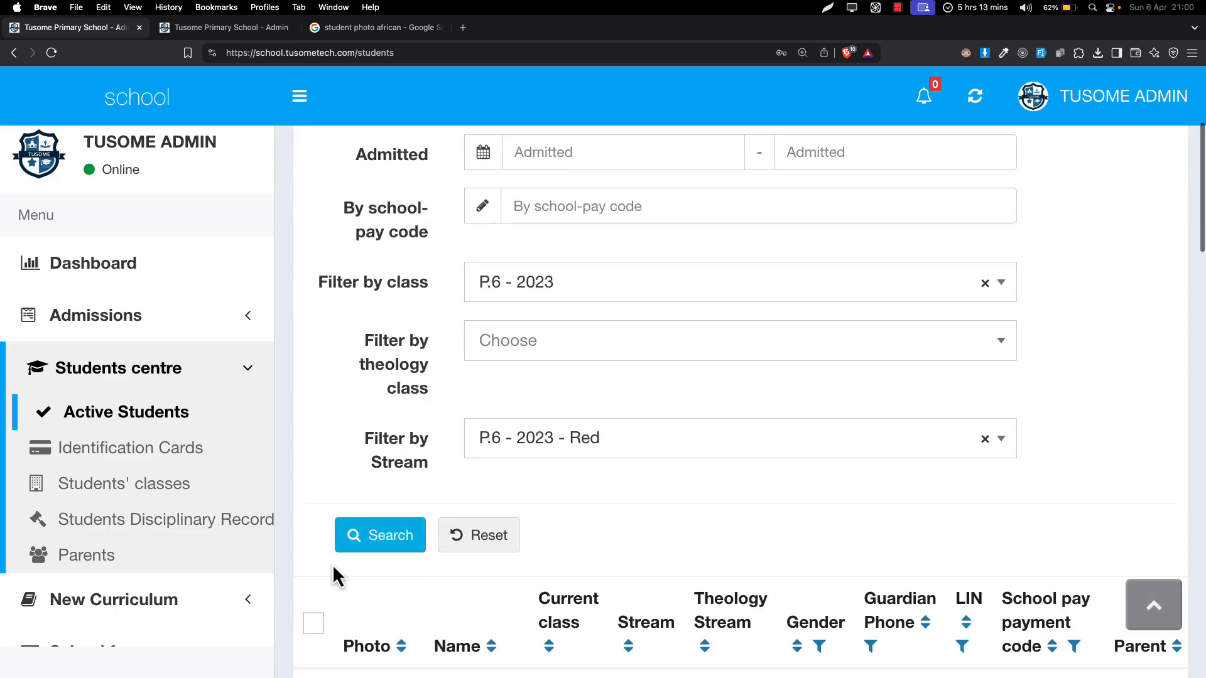
{"action": "left_click", "coordinate": [349, 553]}
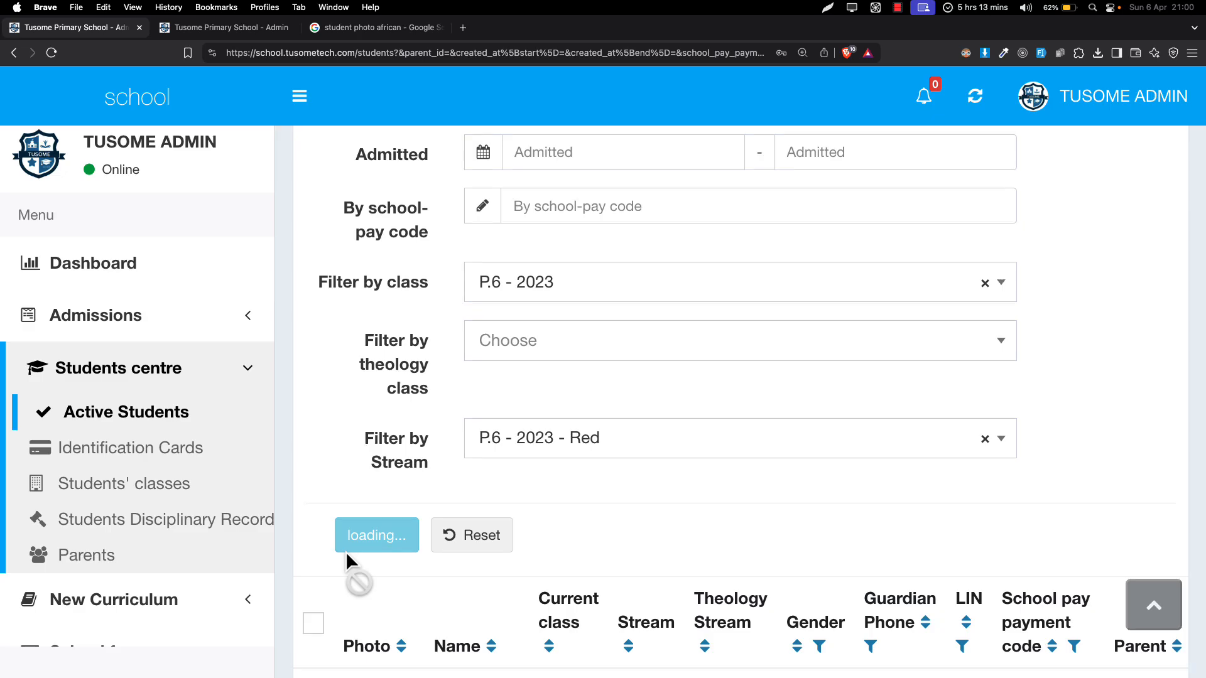
Look over the filtered students' records, opening and closing the first student's guardian phone editor without entering a value.
{"action": "scroll", "coordinate": [347, 553], "scroll_direction": "down", "scroll_amount": 10}
{"action": "scroll", "coordinate": [350, 561], "scroll_direction": "down", "scroll_amount": 5}
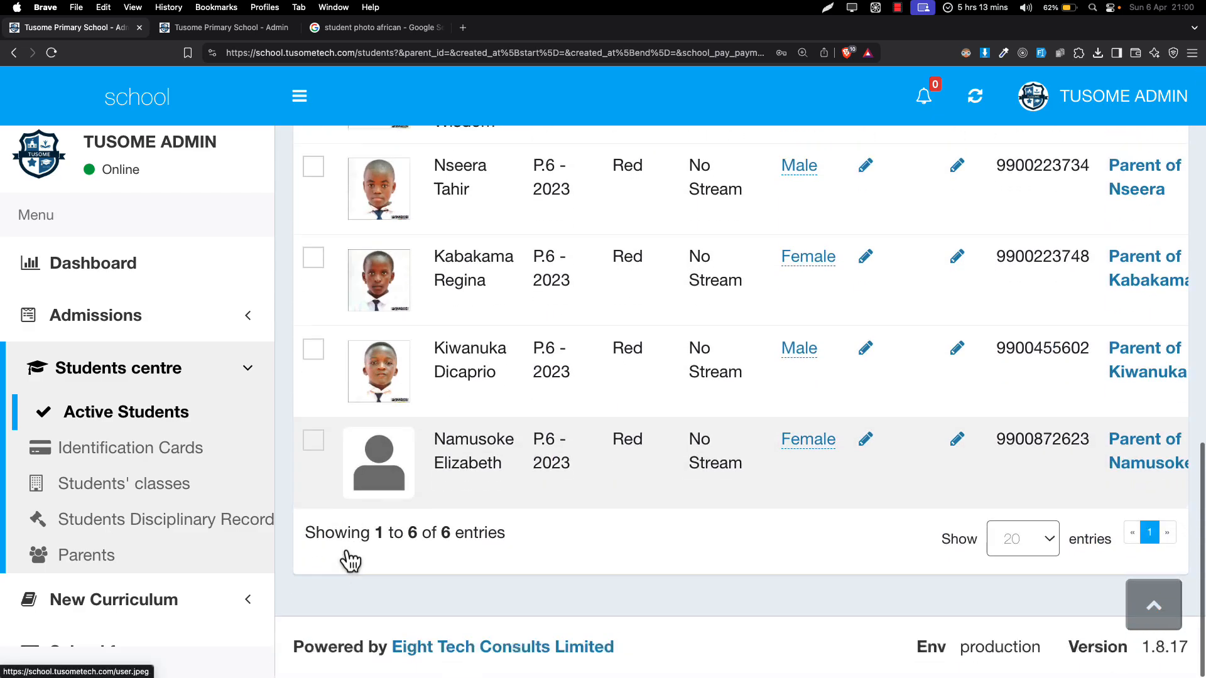
{"action": "scroll", "coordinate": [349, 561], "scroll_direction": "up", "scroll_amount": 8}
{"action": "scroll", "coordinate": [350, 561], "scroll_direction": "down", "scroll_amount": 4}
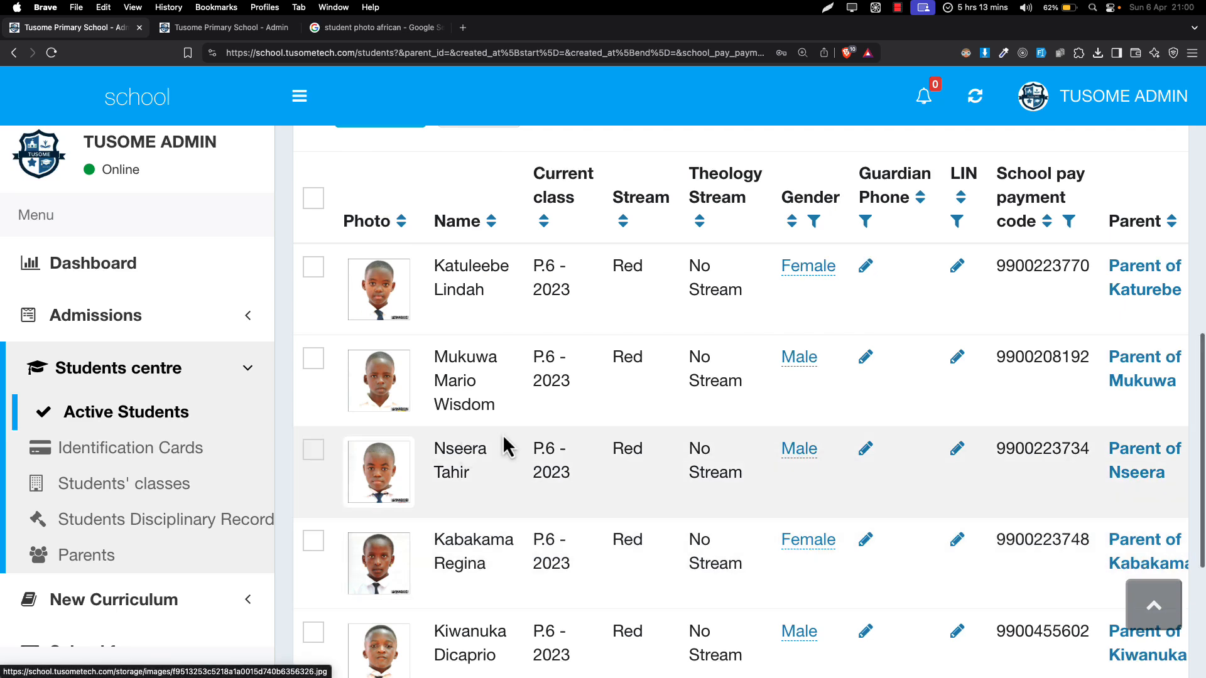
{"action": "left_click", "coordinate": [858, 275]}
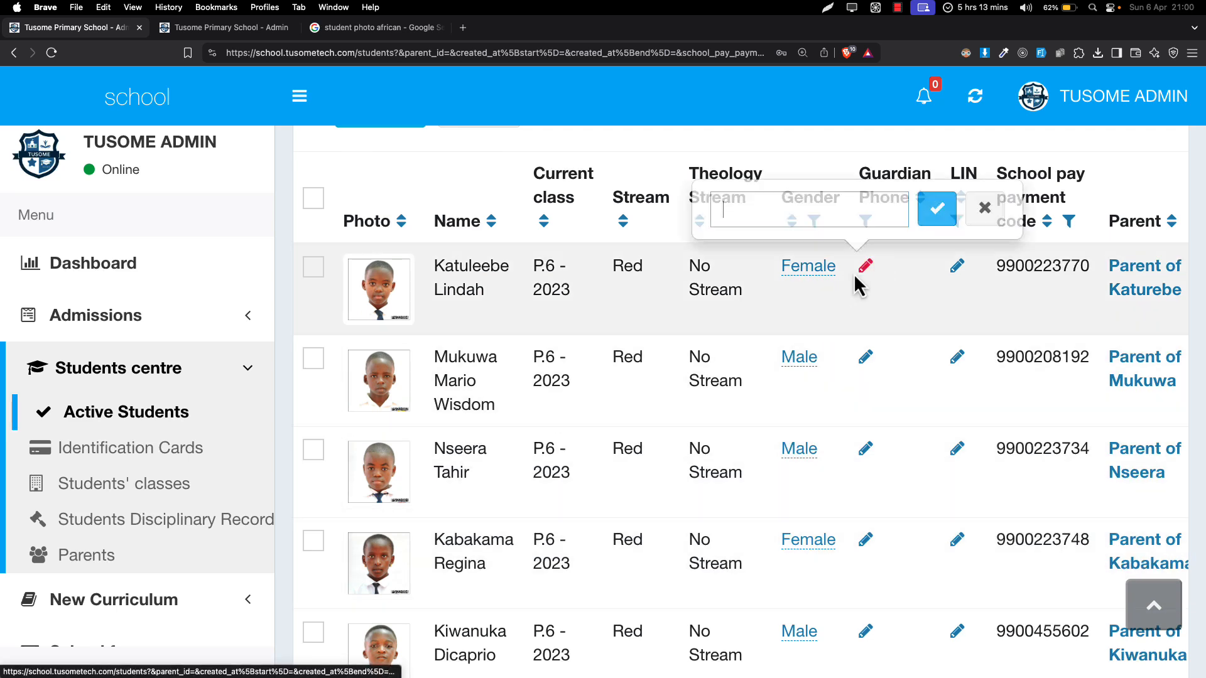
{"action": "left_click", "coordinate": [571, 347]}
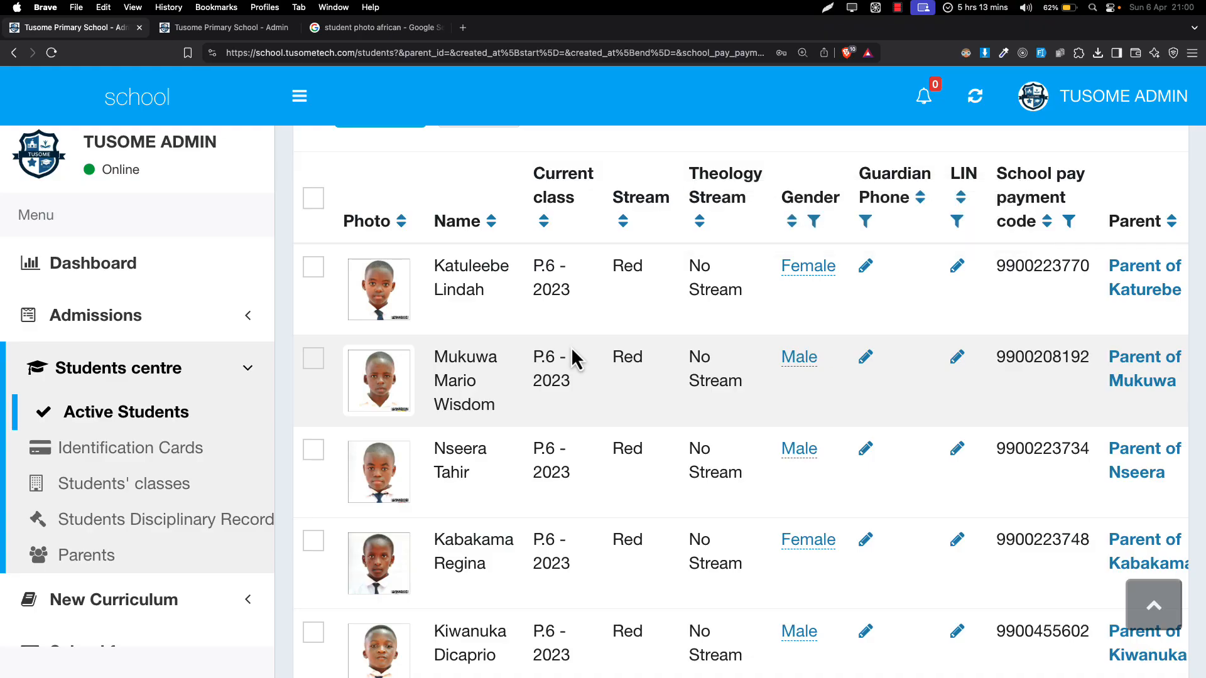
{"action": "scroll", "coordinate": [322, 422], "scroll_direction": "right", "scroll_amount": 1}
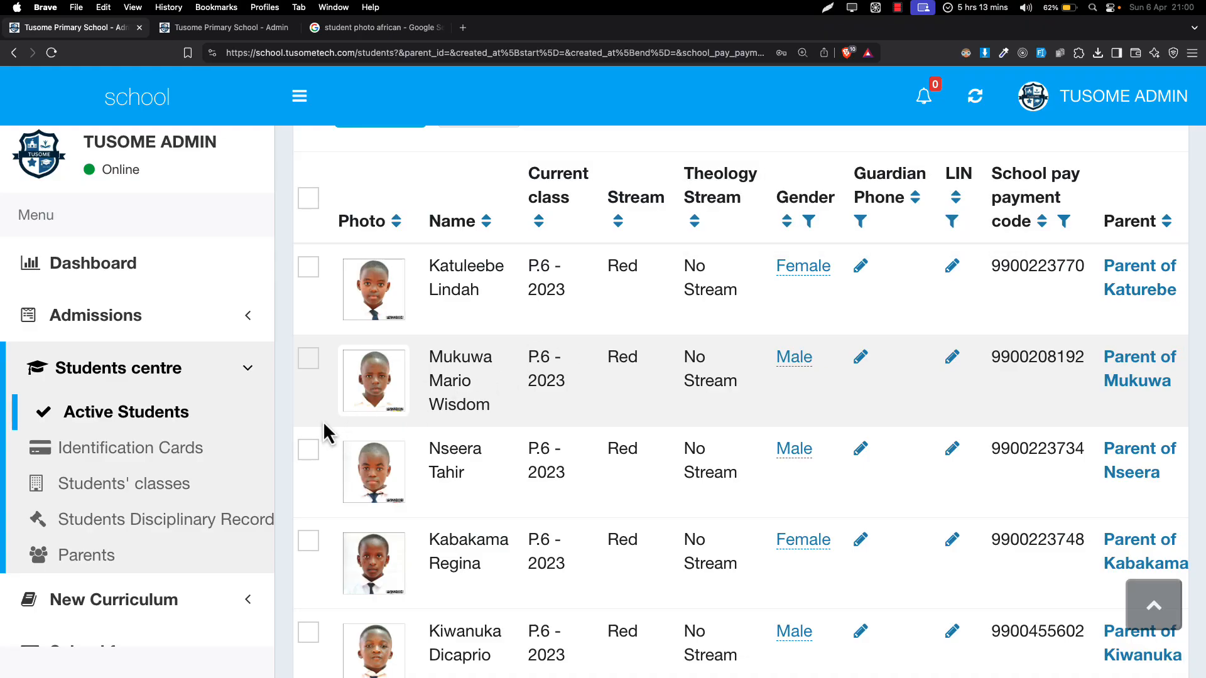
{"action": "scroll", "coordinate": [323, 419], "scroll_direction": "down", "scroll_amount": 5}
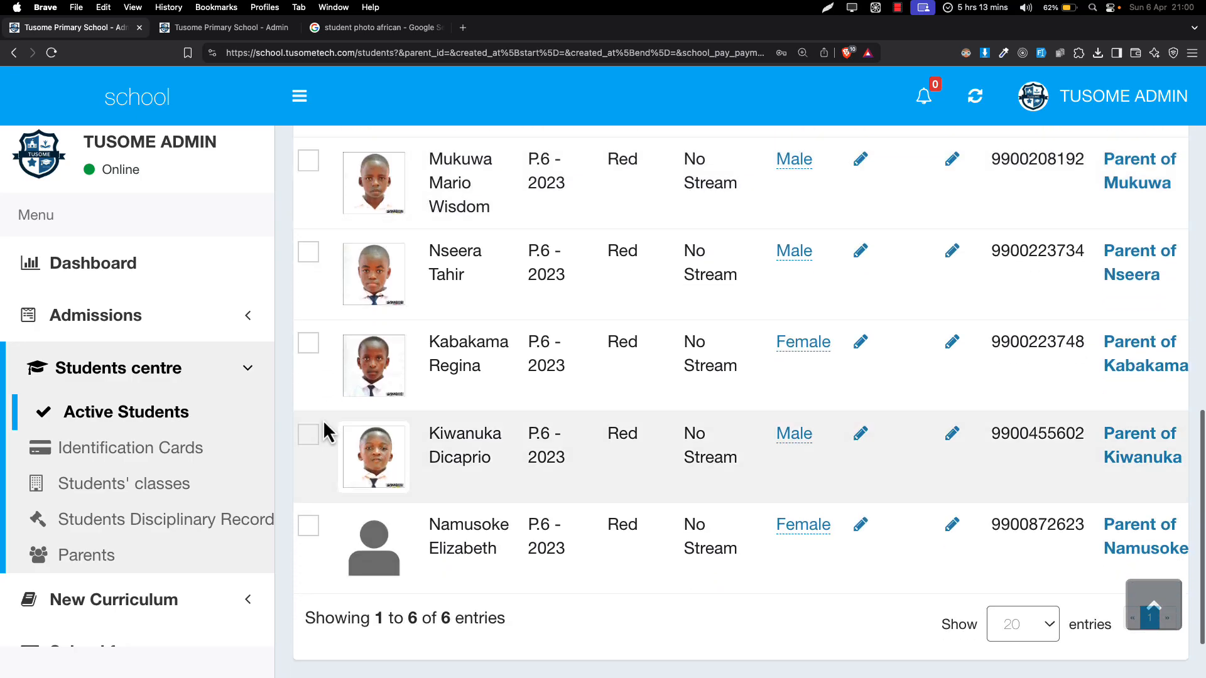
{"action": "scroll", "coordinate": [323, 420], "scroll_direction": "down", "scroll_amount": 2}
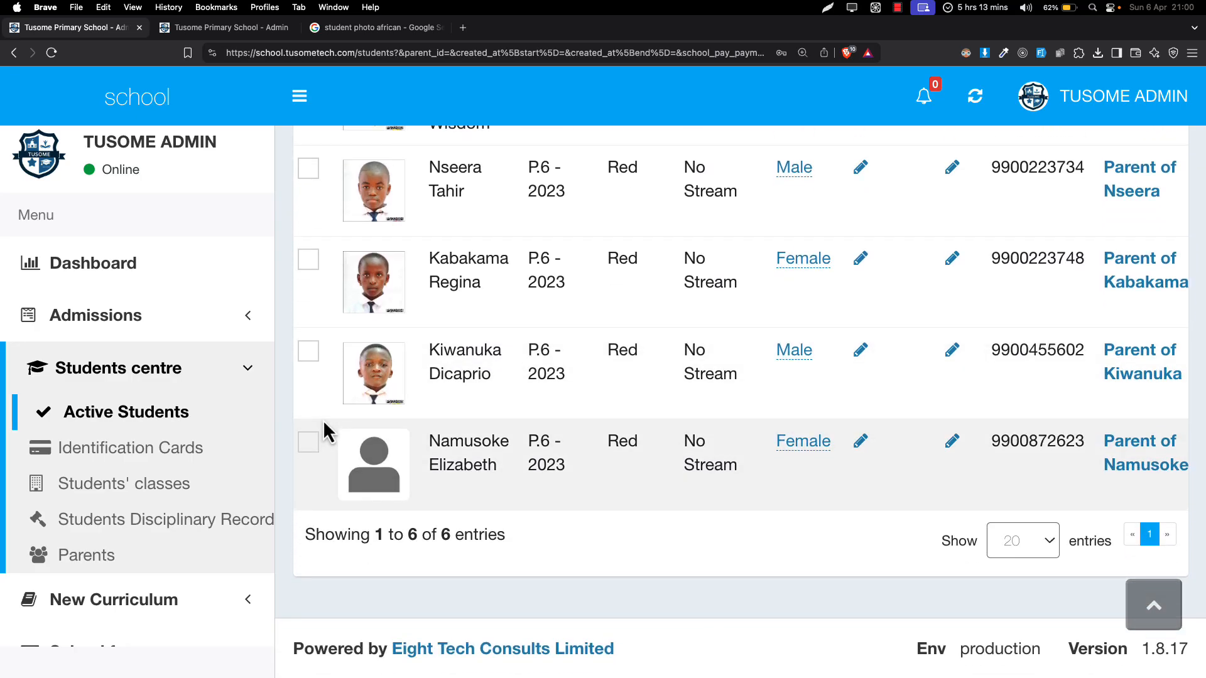
{"action": "scroll", "coordinate": [322, 413], "scroll_direction": "up", "scroll_amount": 6}
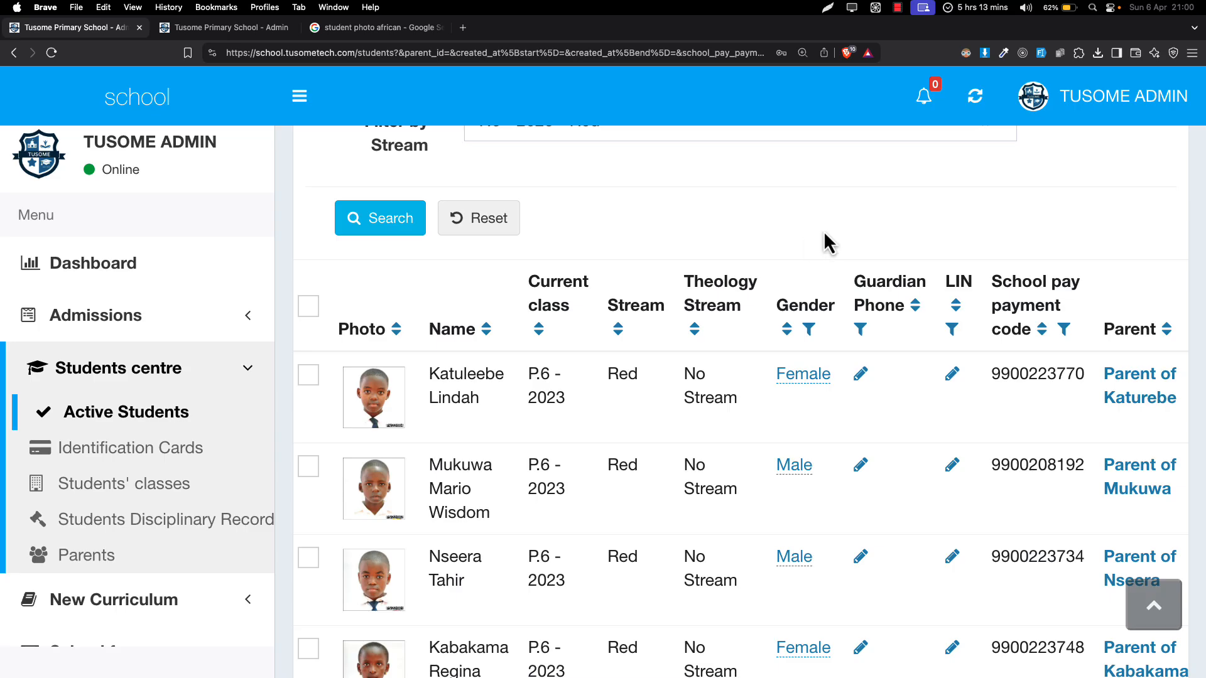
{"action": "left_click", "coordinate": [898, 7]}
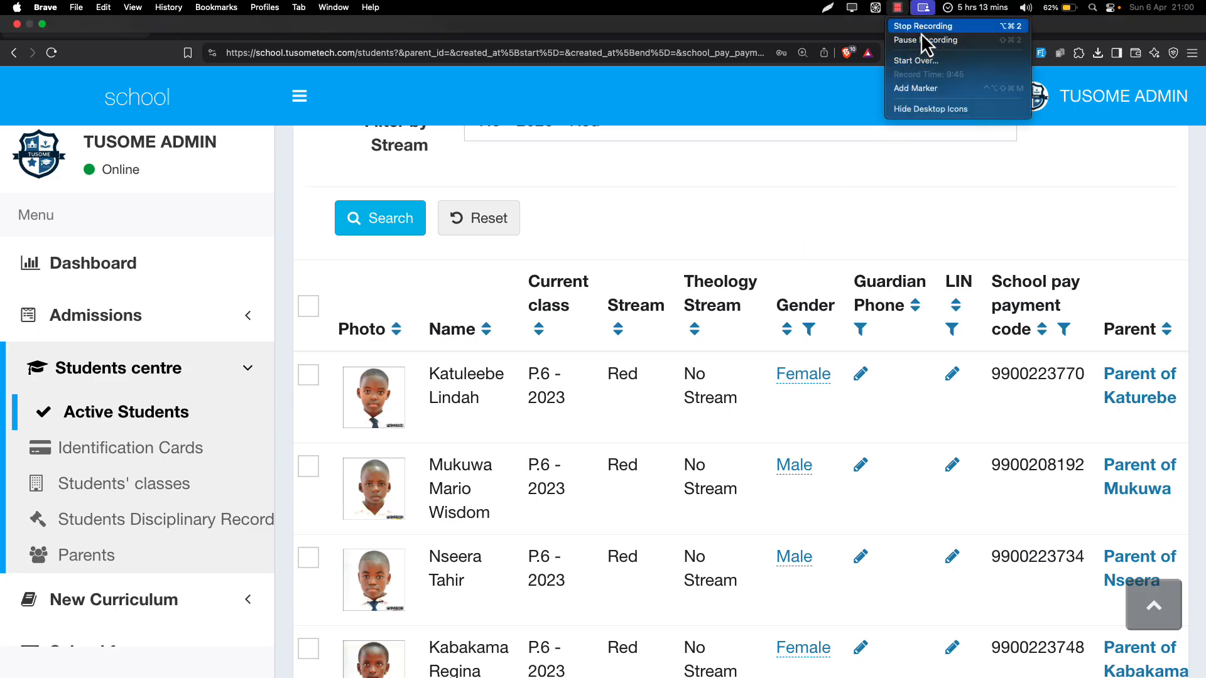